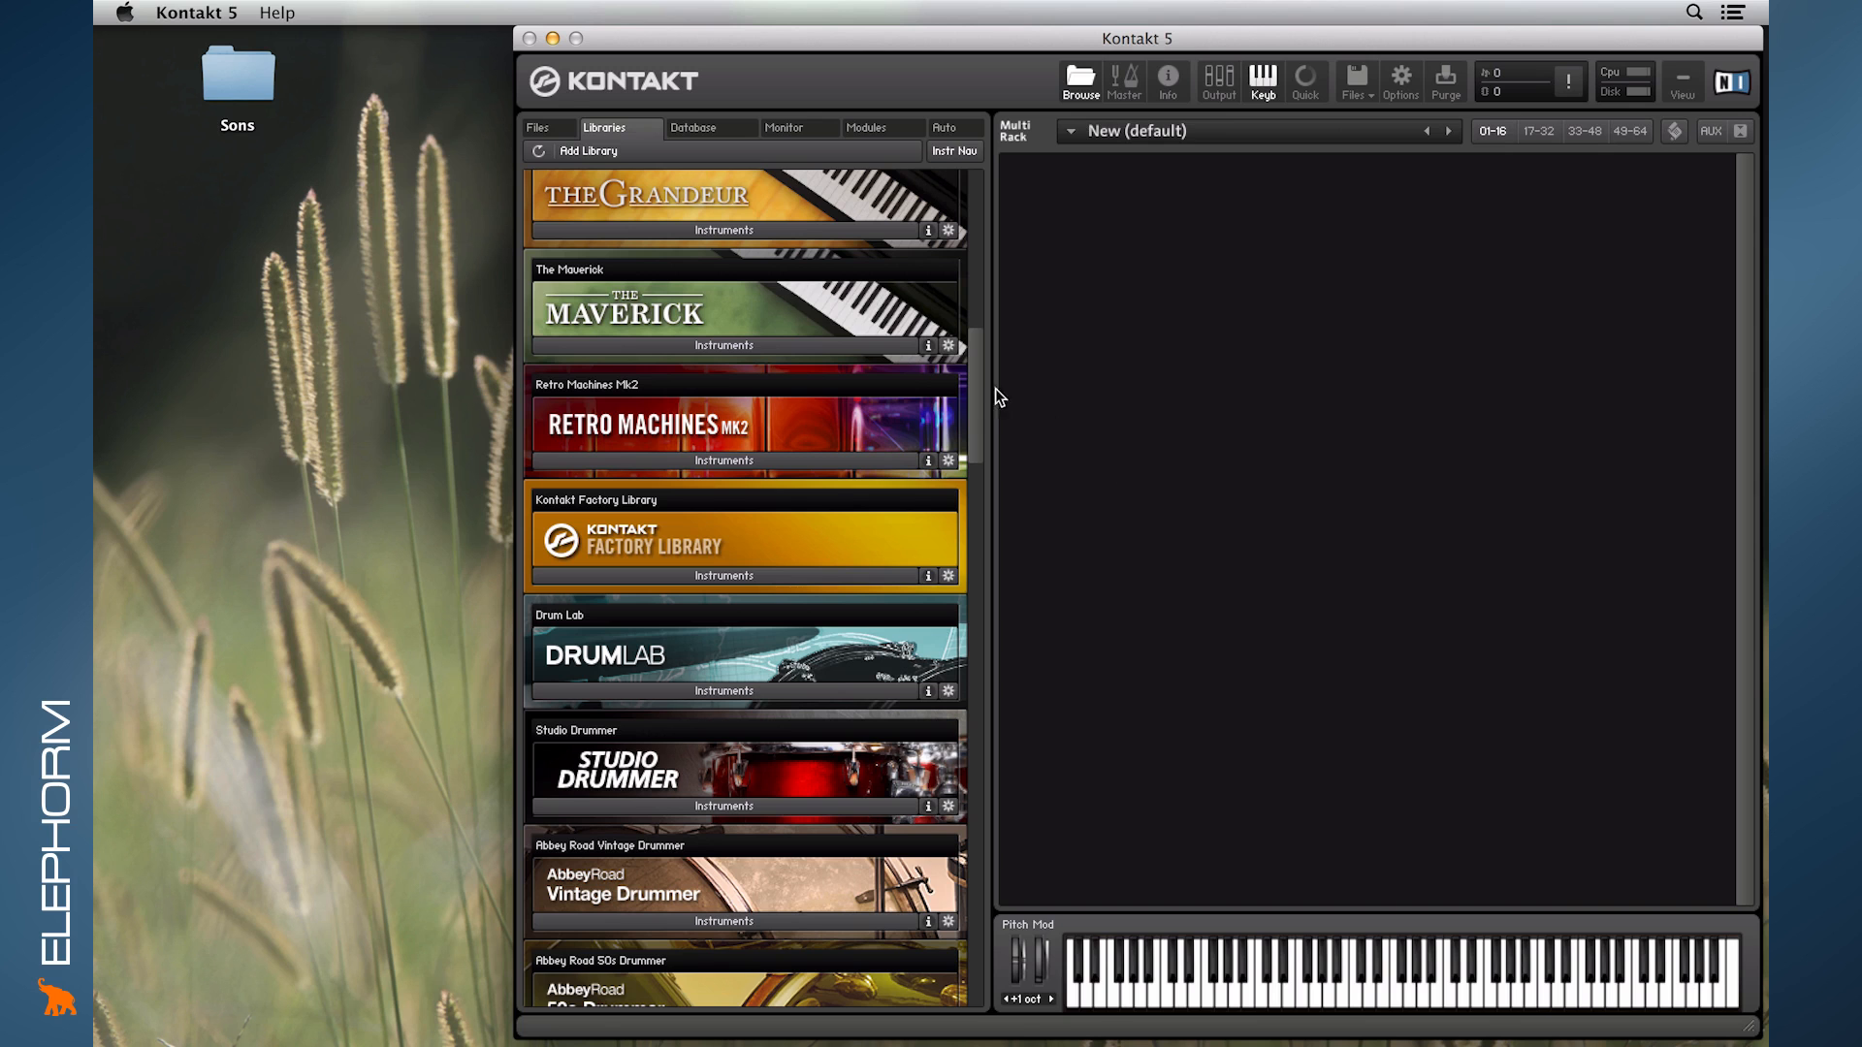
{"action": "left_click_drag", "start_coordinate": [975, 395], "coordinate": [1010, 236]}
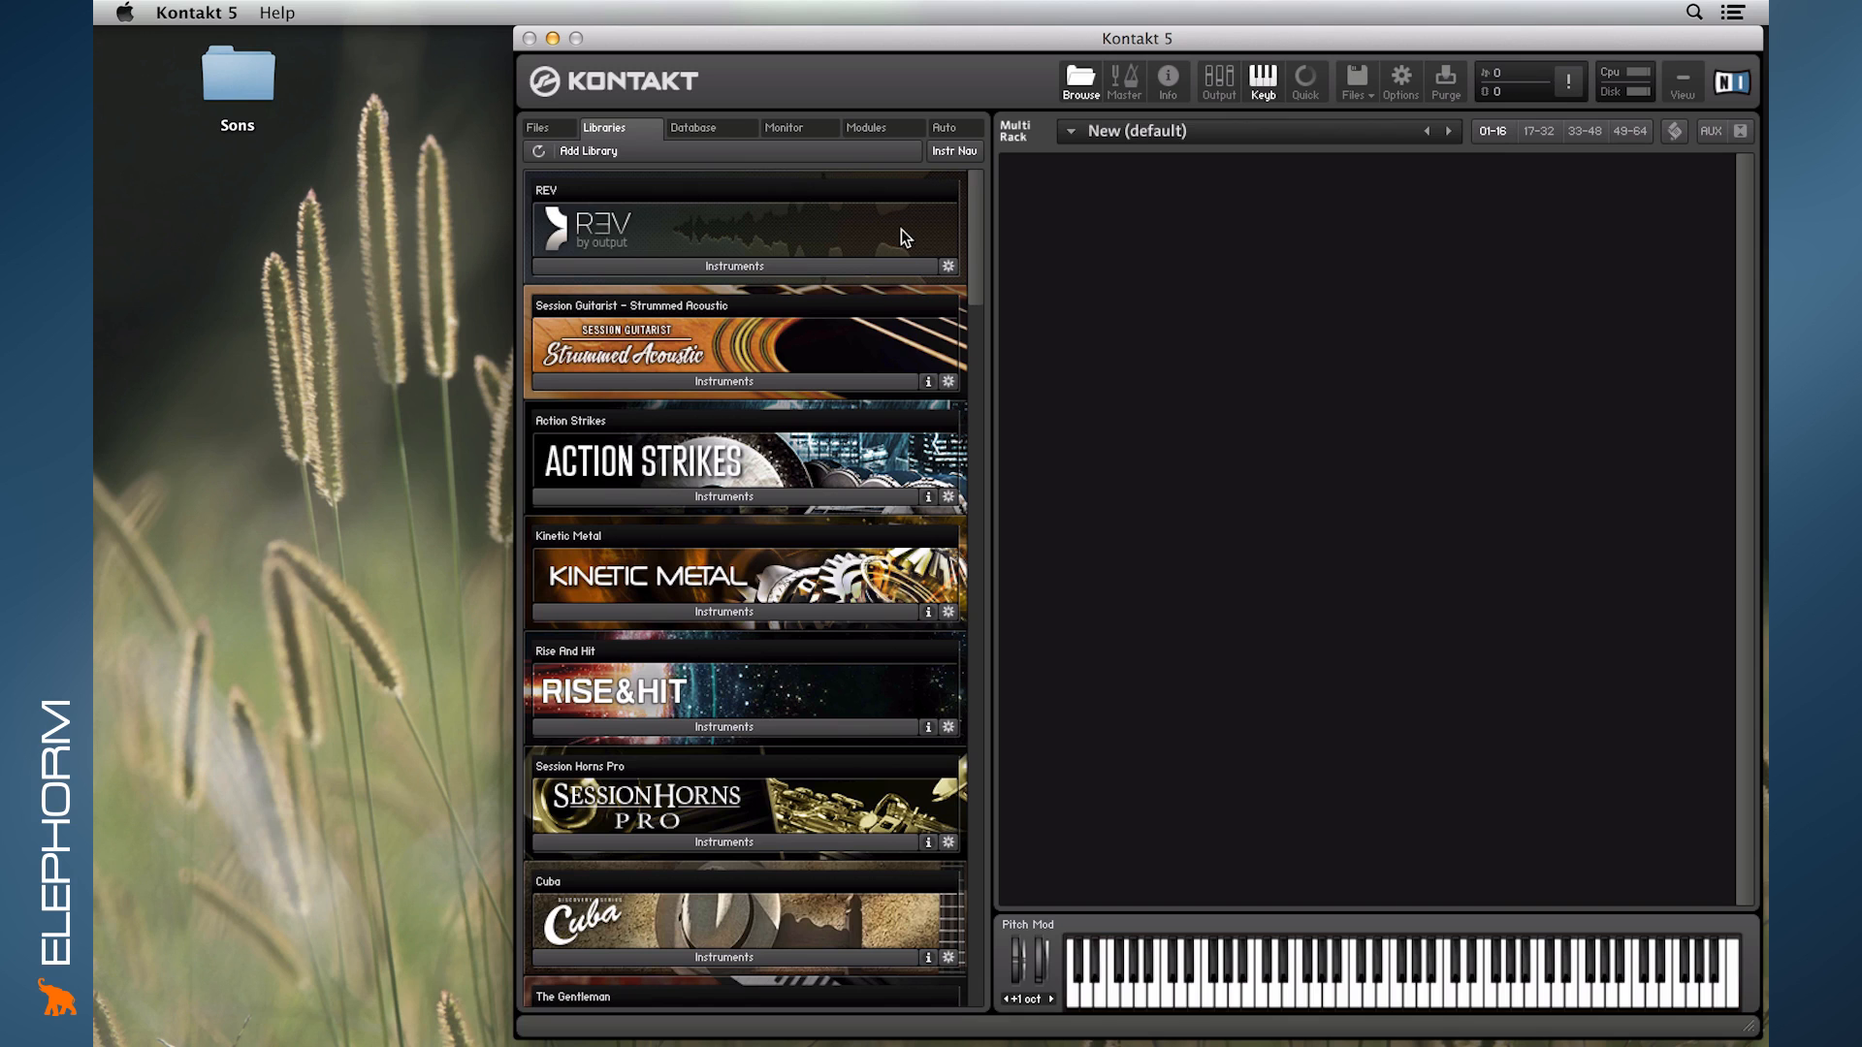
{"action": "left_click_drag", "start_coordinate": [976, 259], "coordinate": [971, 378]}
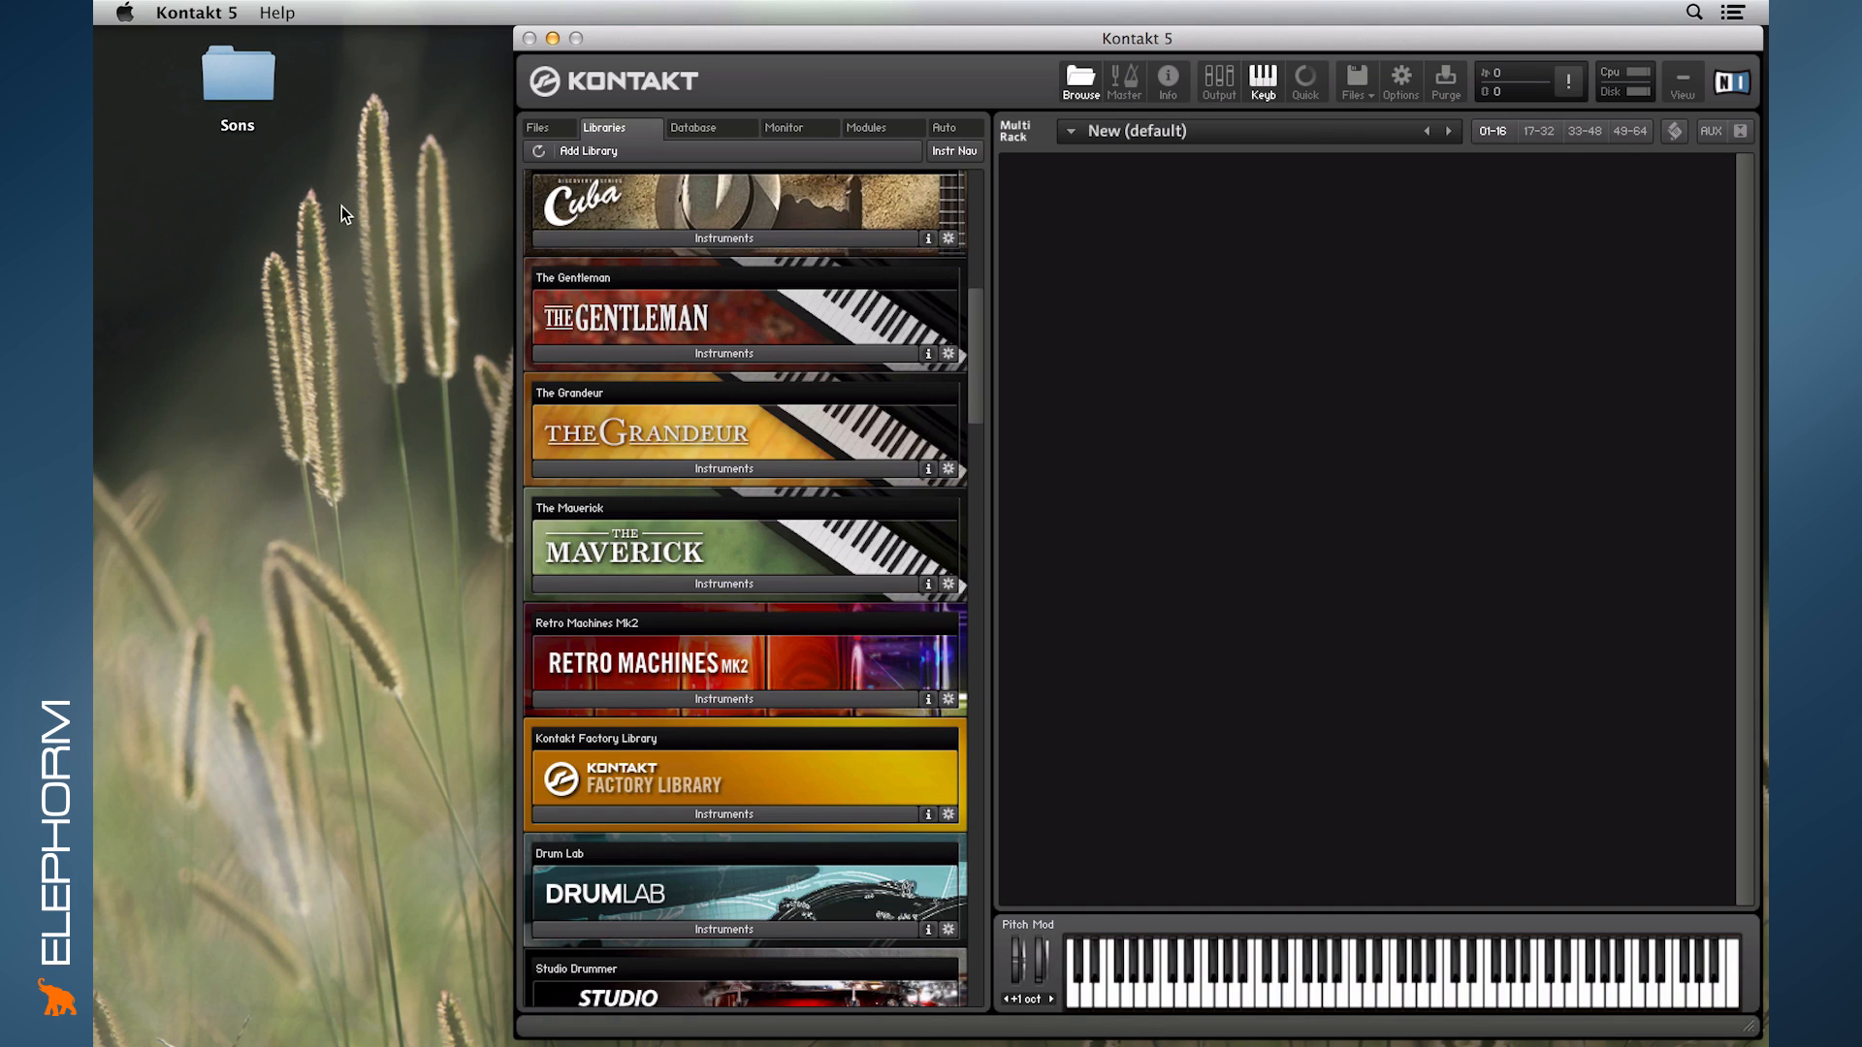
- Open the Sons folder on the desktop and preview its guitar samples one after another, from GtrA1v1.wav to GtrA2v5.wav
{"action": "double_click", "coordinate": [238, 72]}
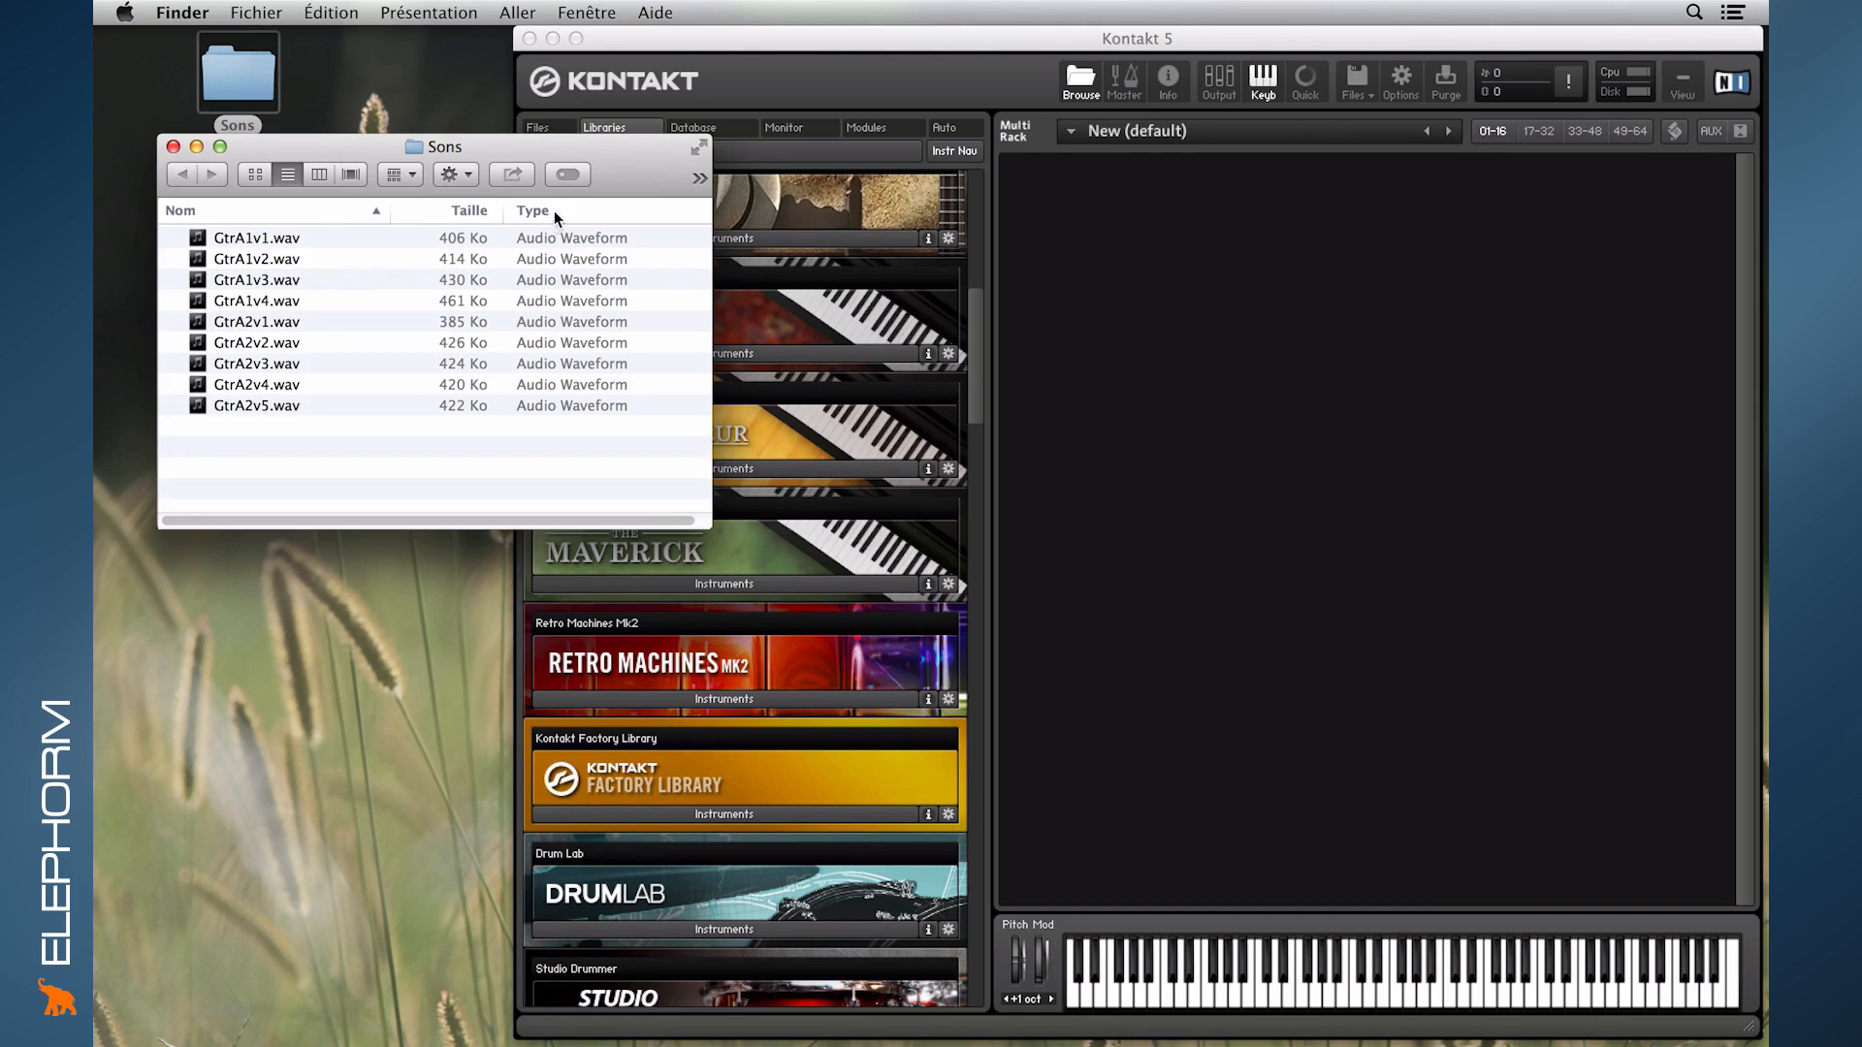
{"action": "left_click_drag", "start_coordinate": [326, 145], "coordinate": [341, 139]}
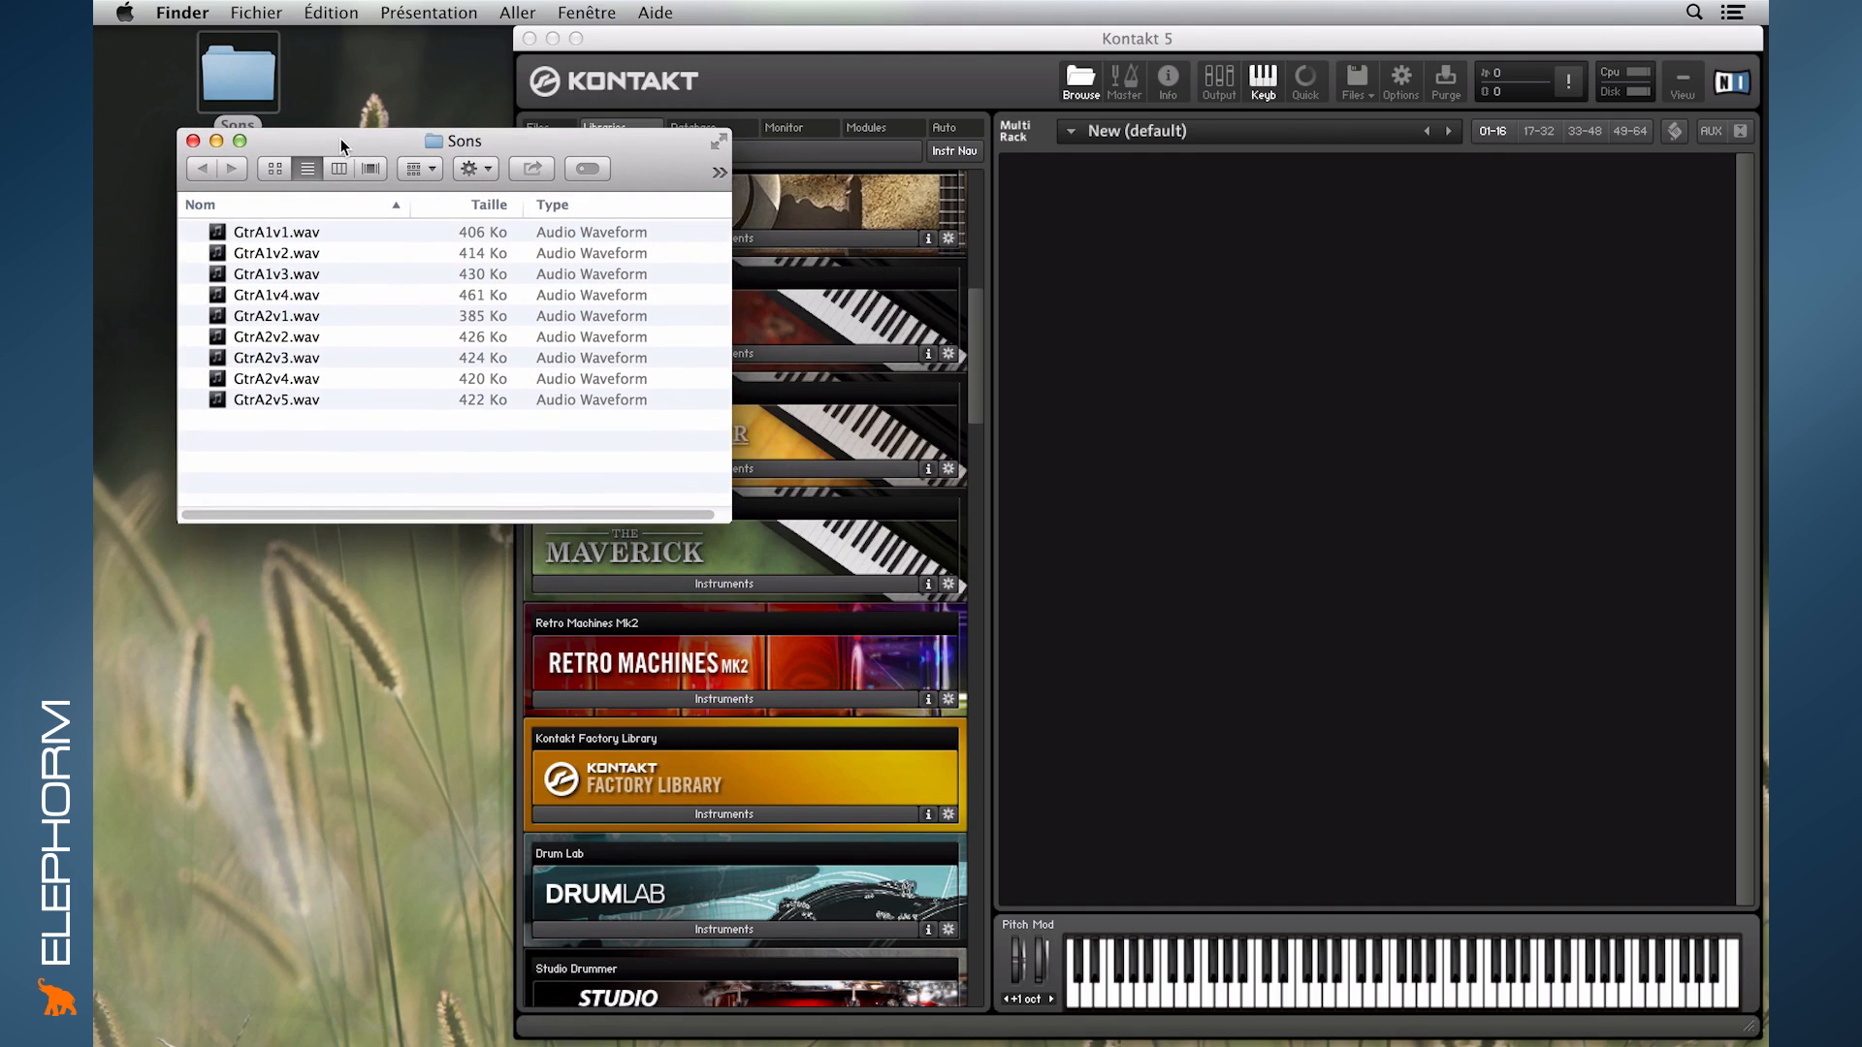
{"action": "left_click", "coordinate": [281, 231]}
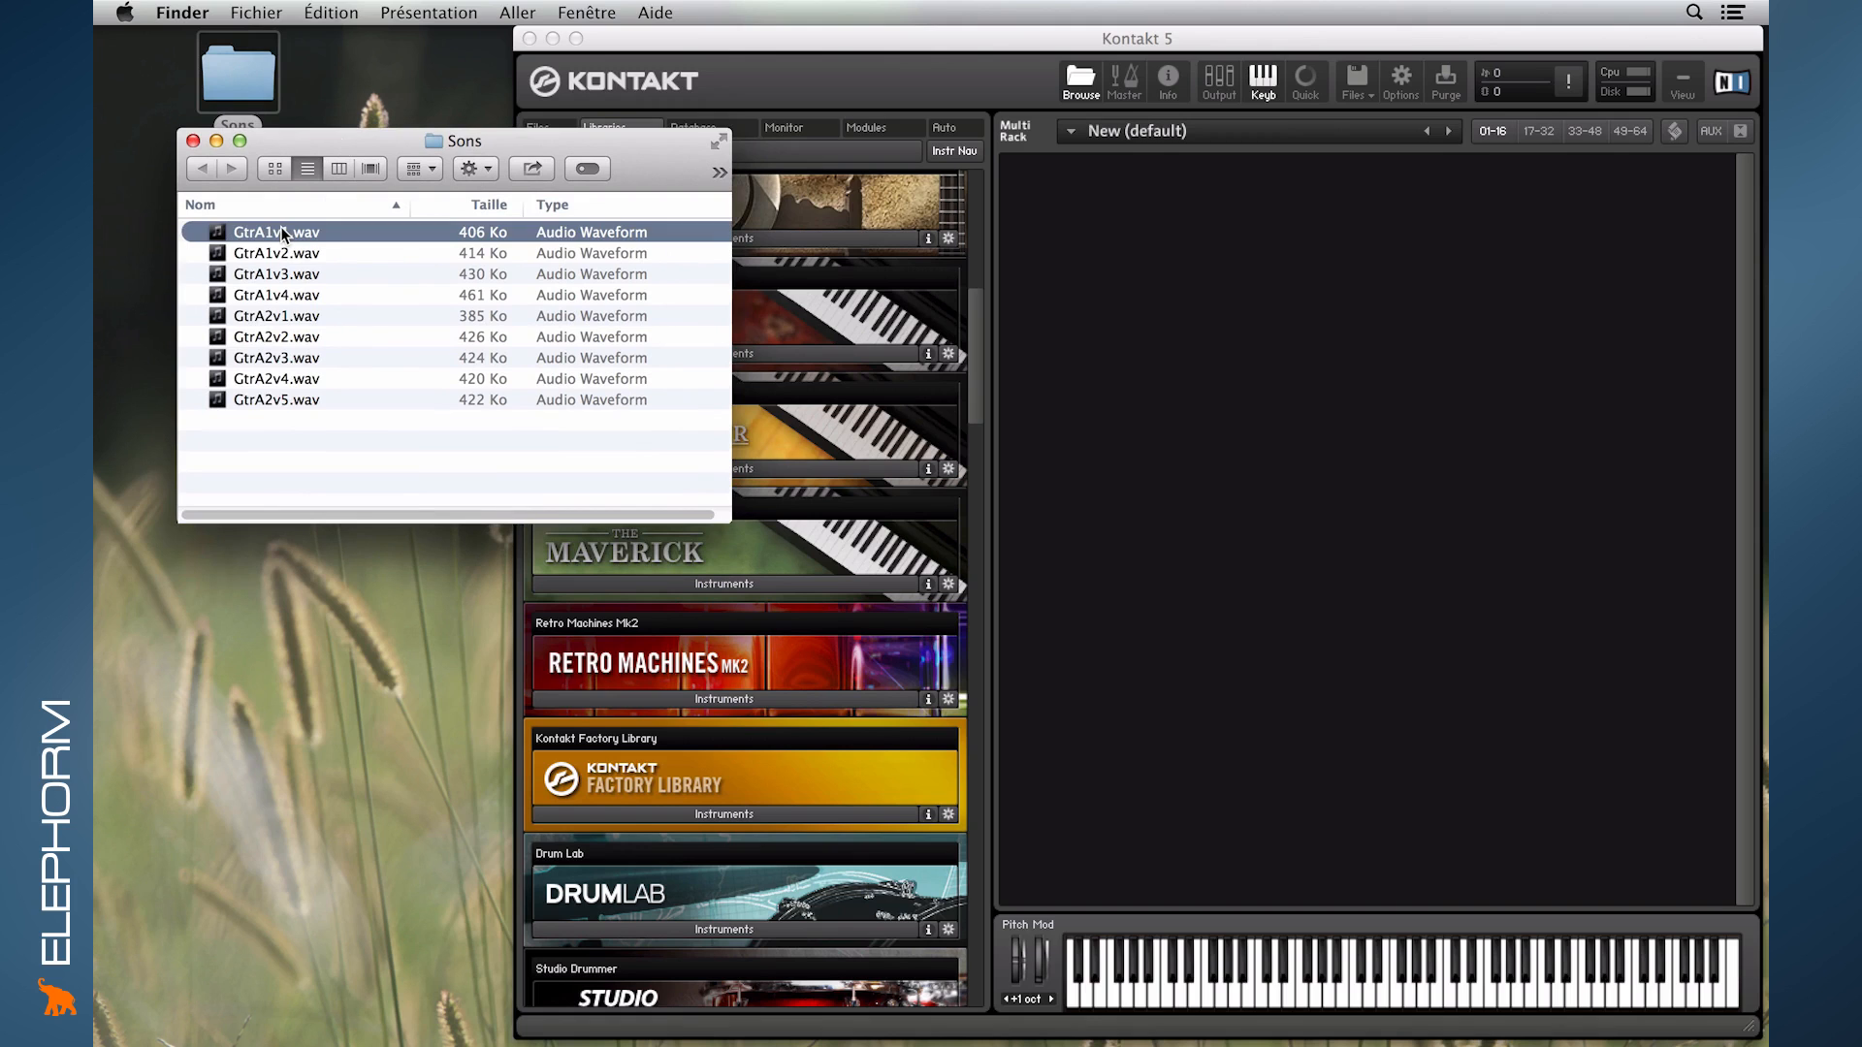
{"action": "key", "text": "space"}
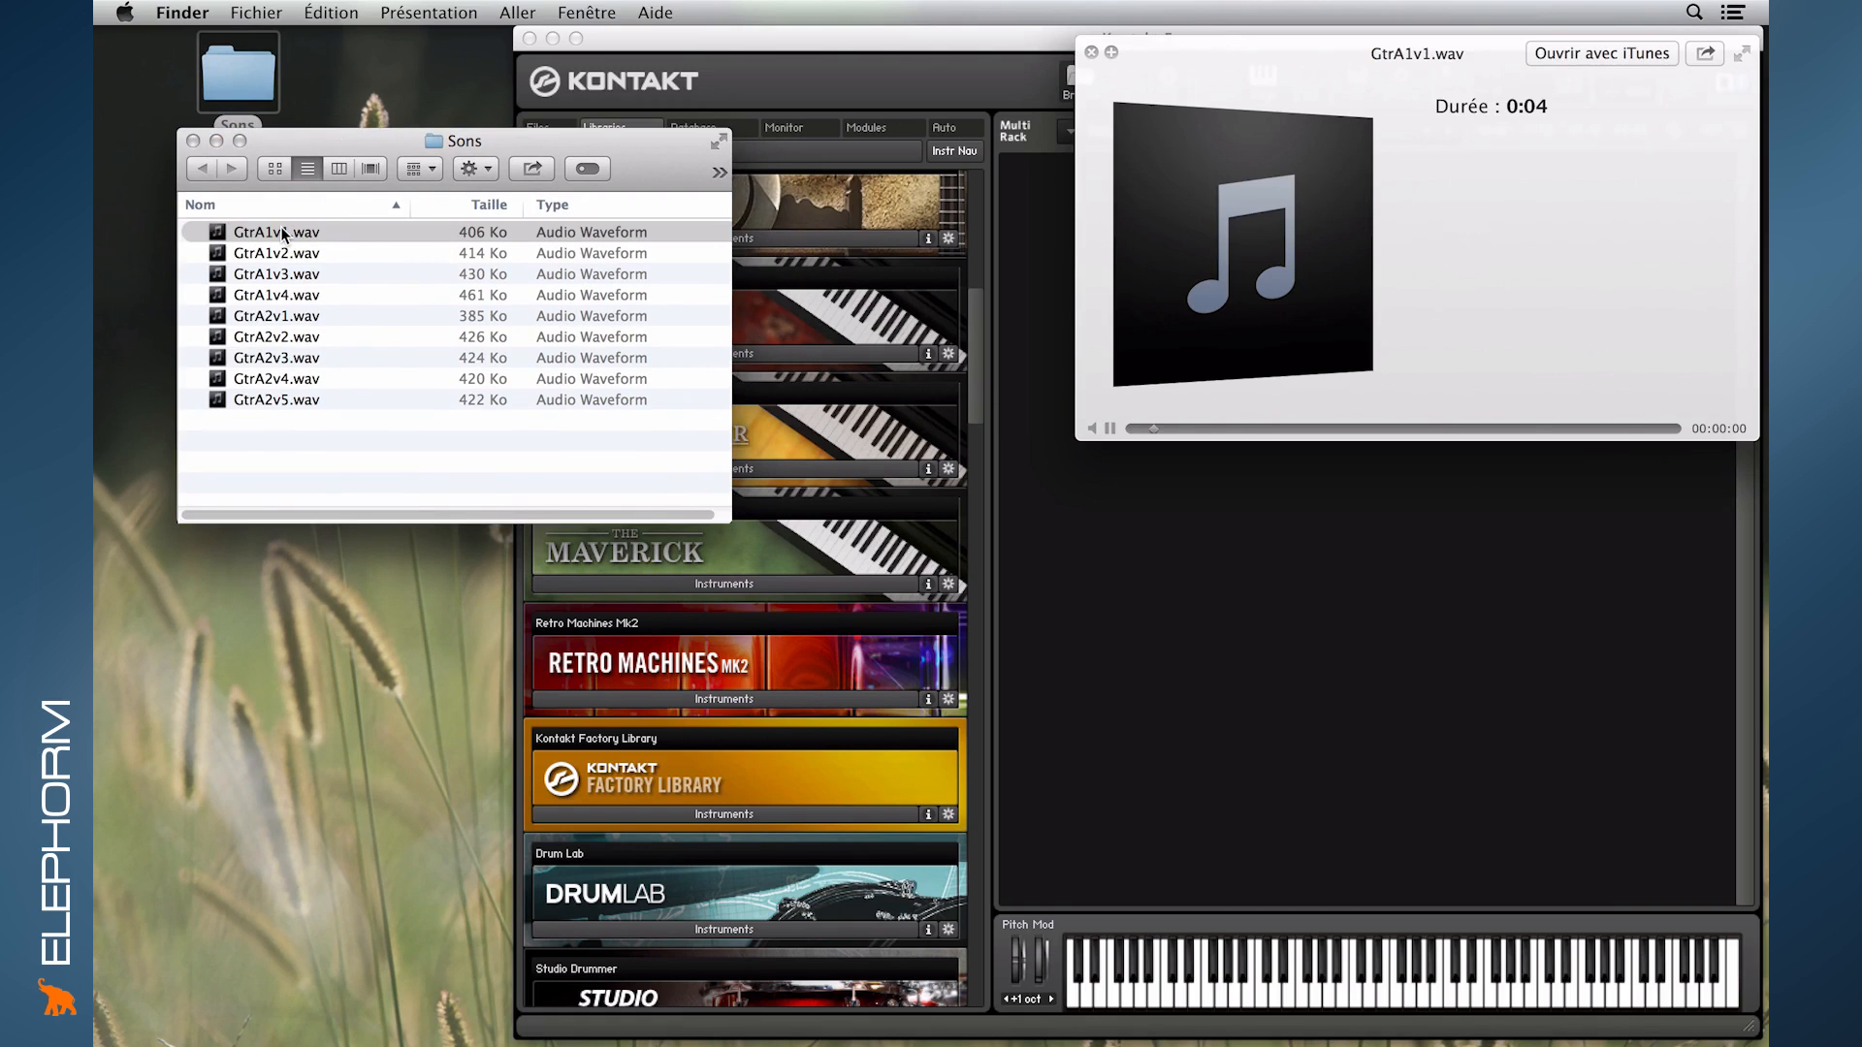
{"action": "key", "text": "Down"}
{"action": "key", "text": "Down"}
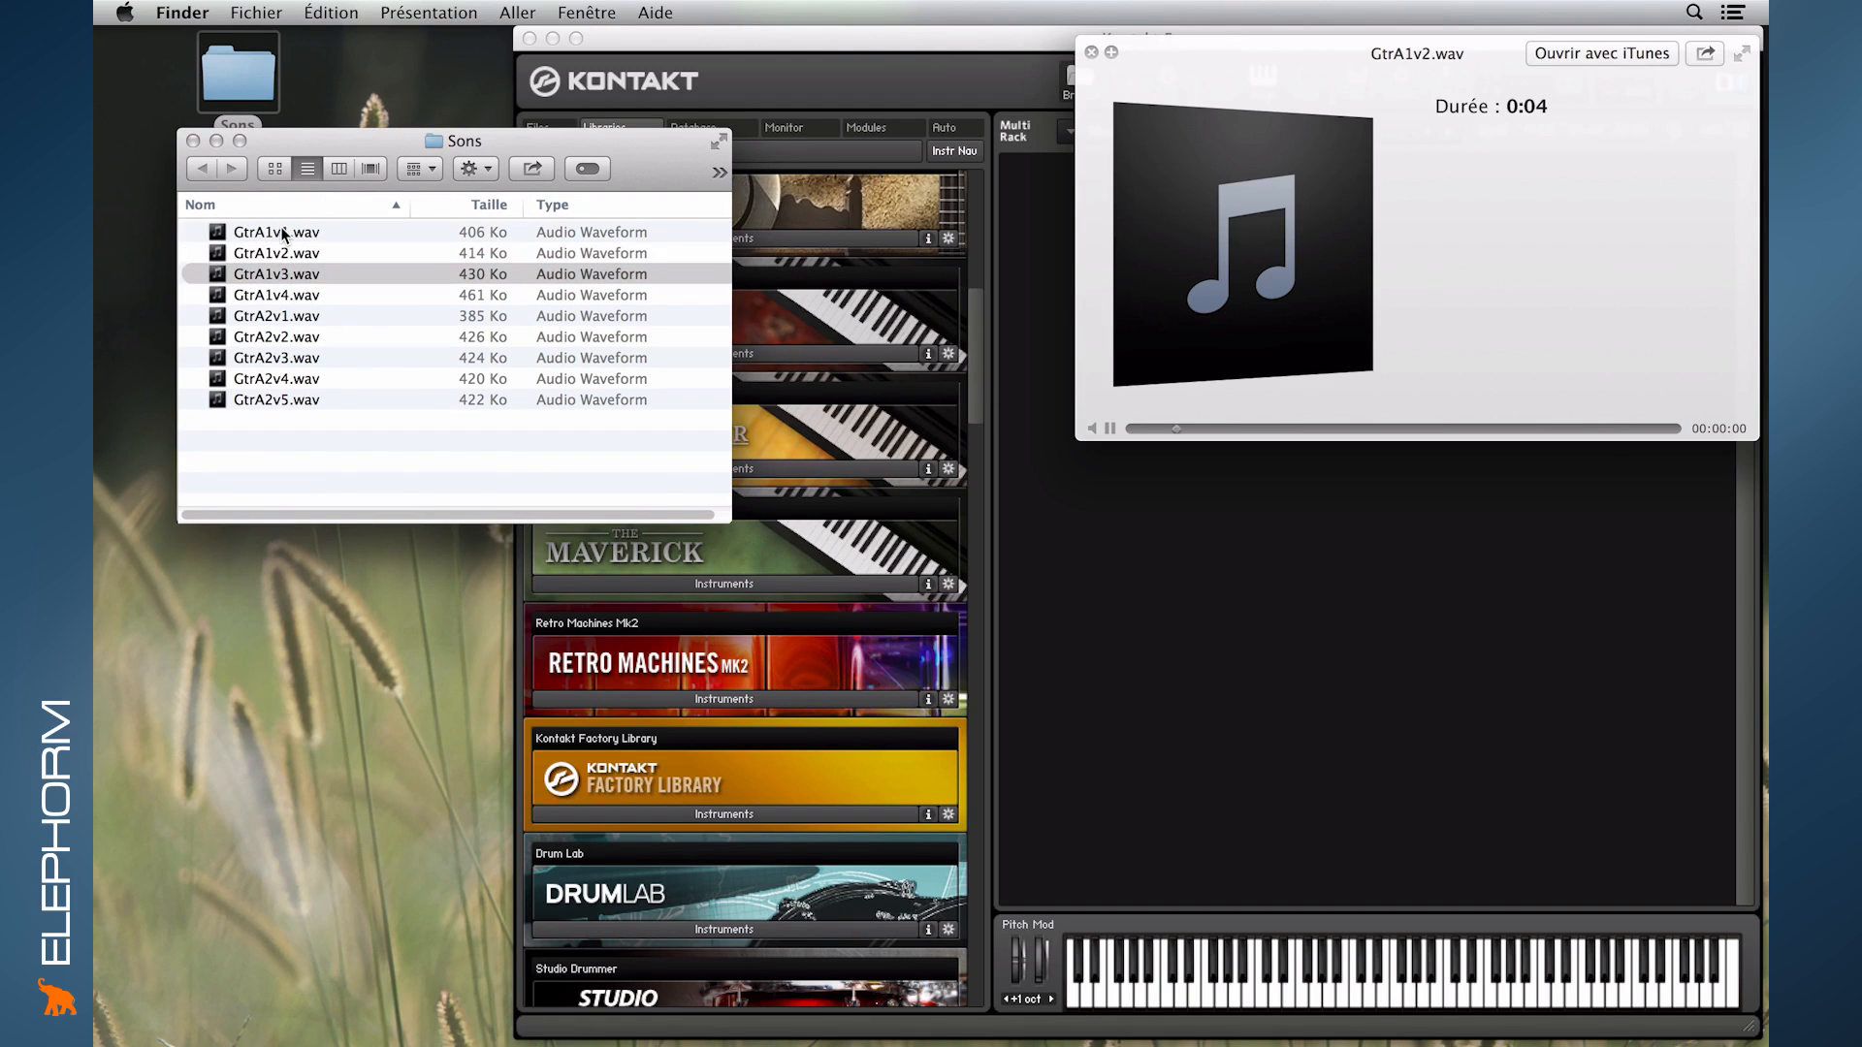
{"action": "key", "text": "Down"}
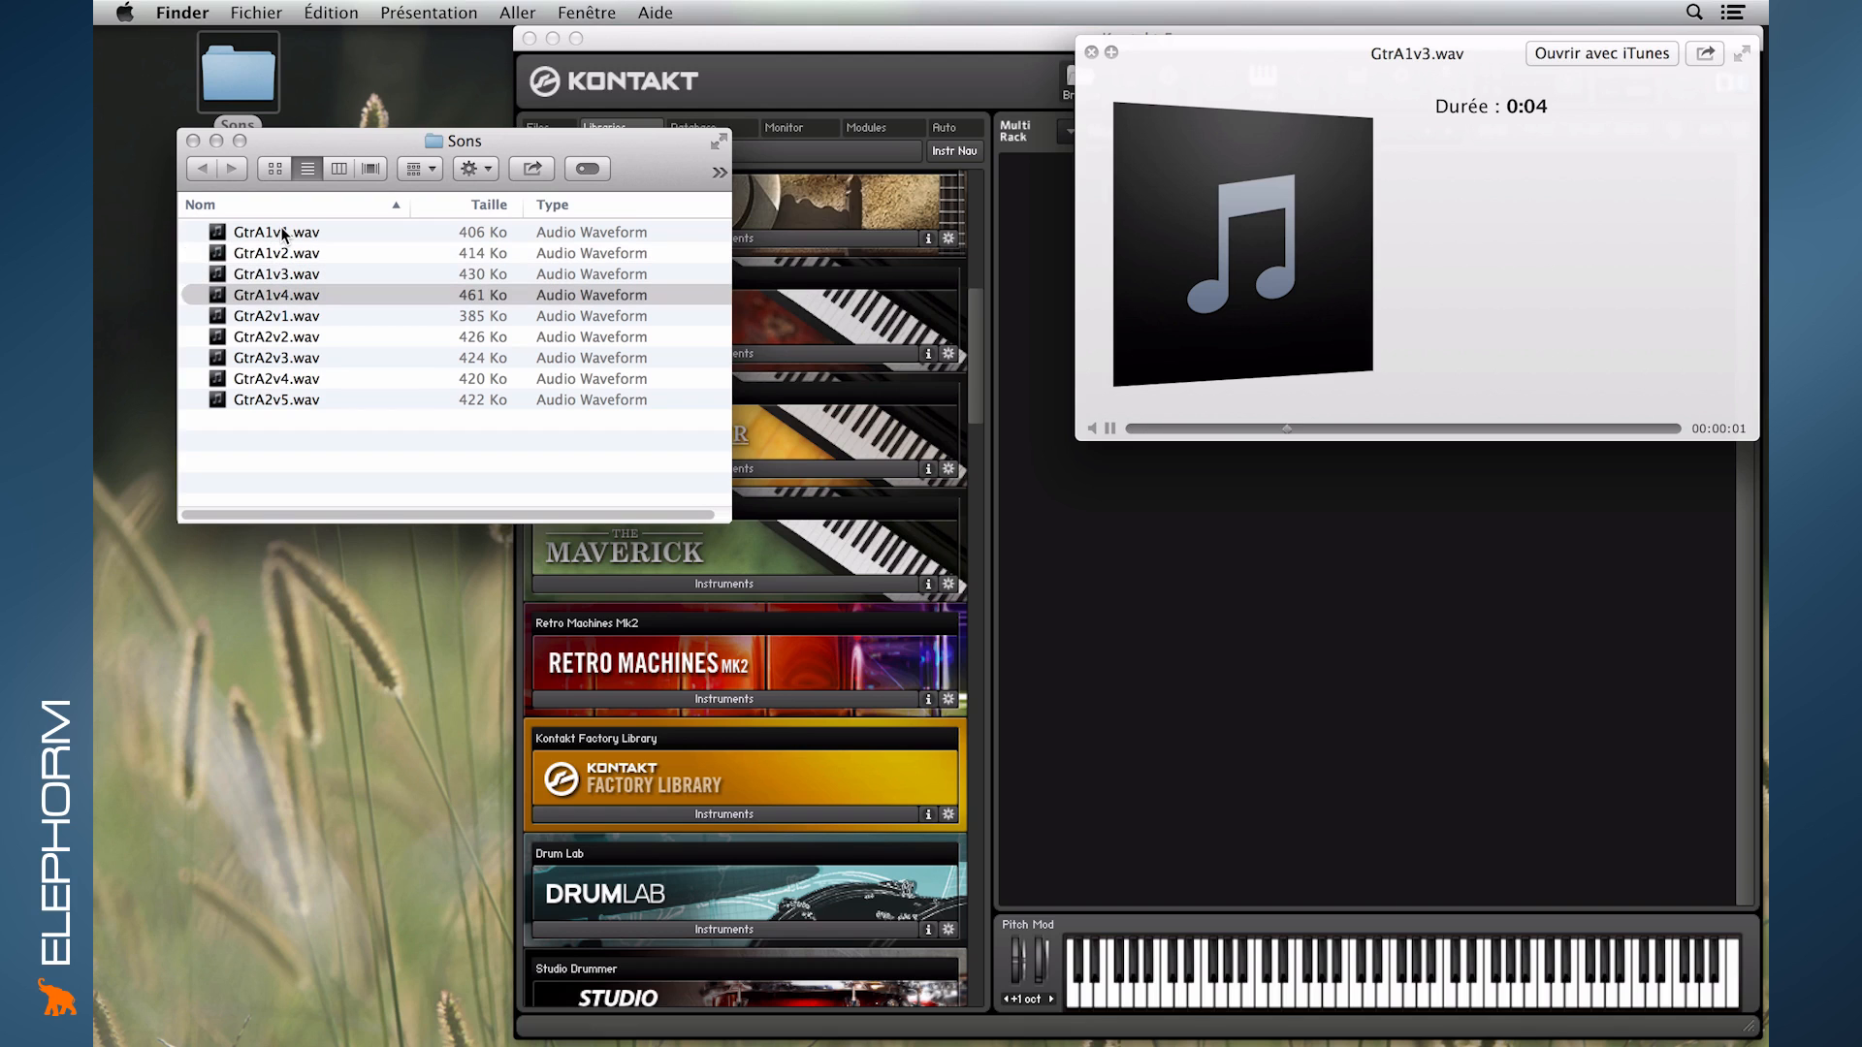
{"action": "key", "text": "Down"}
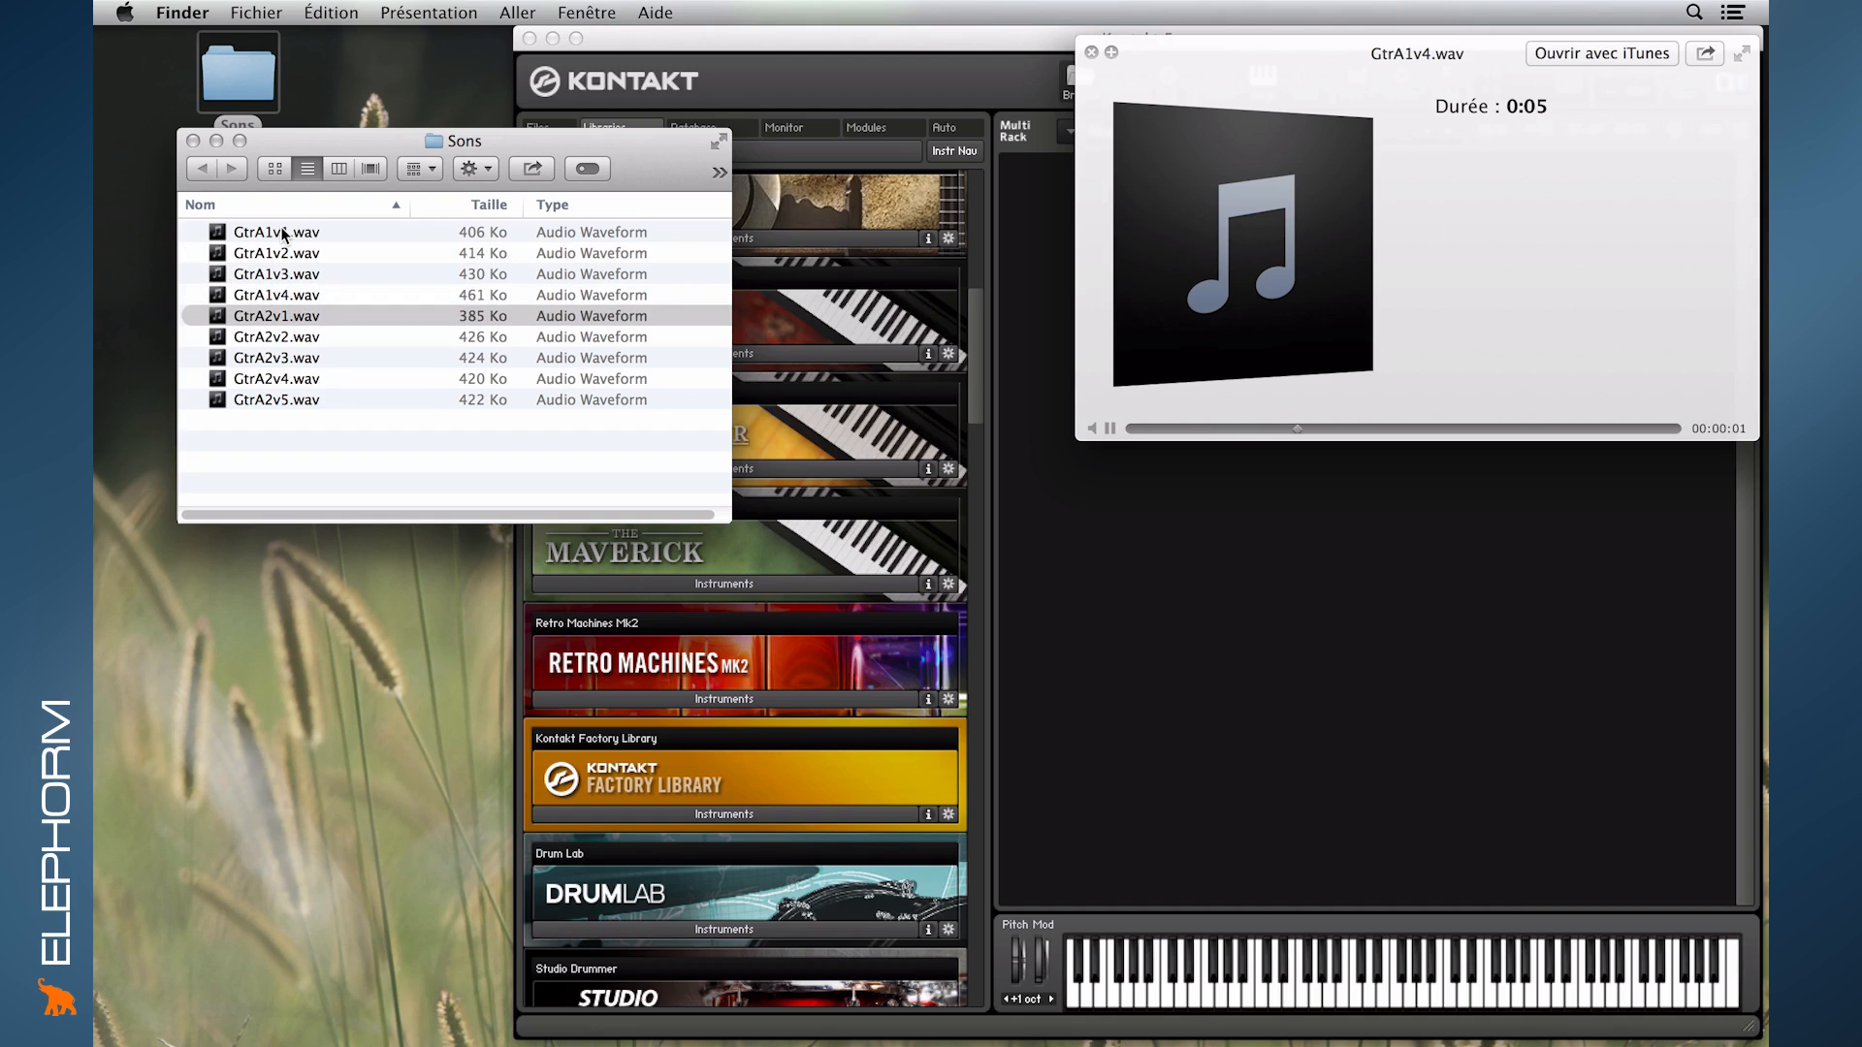
{"action": "key", "text": "Down"}
{"action": "key", "text": "Down"}
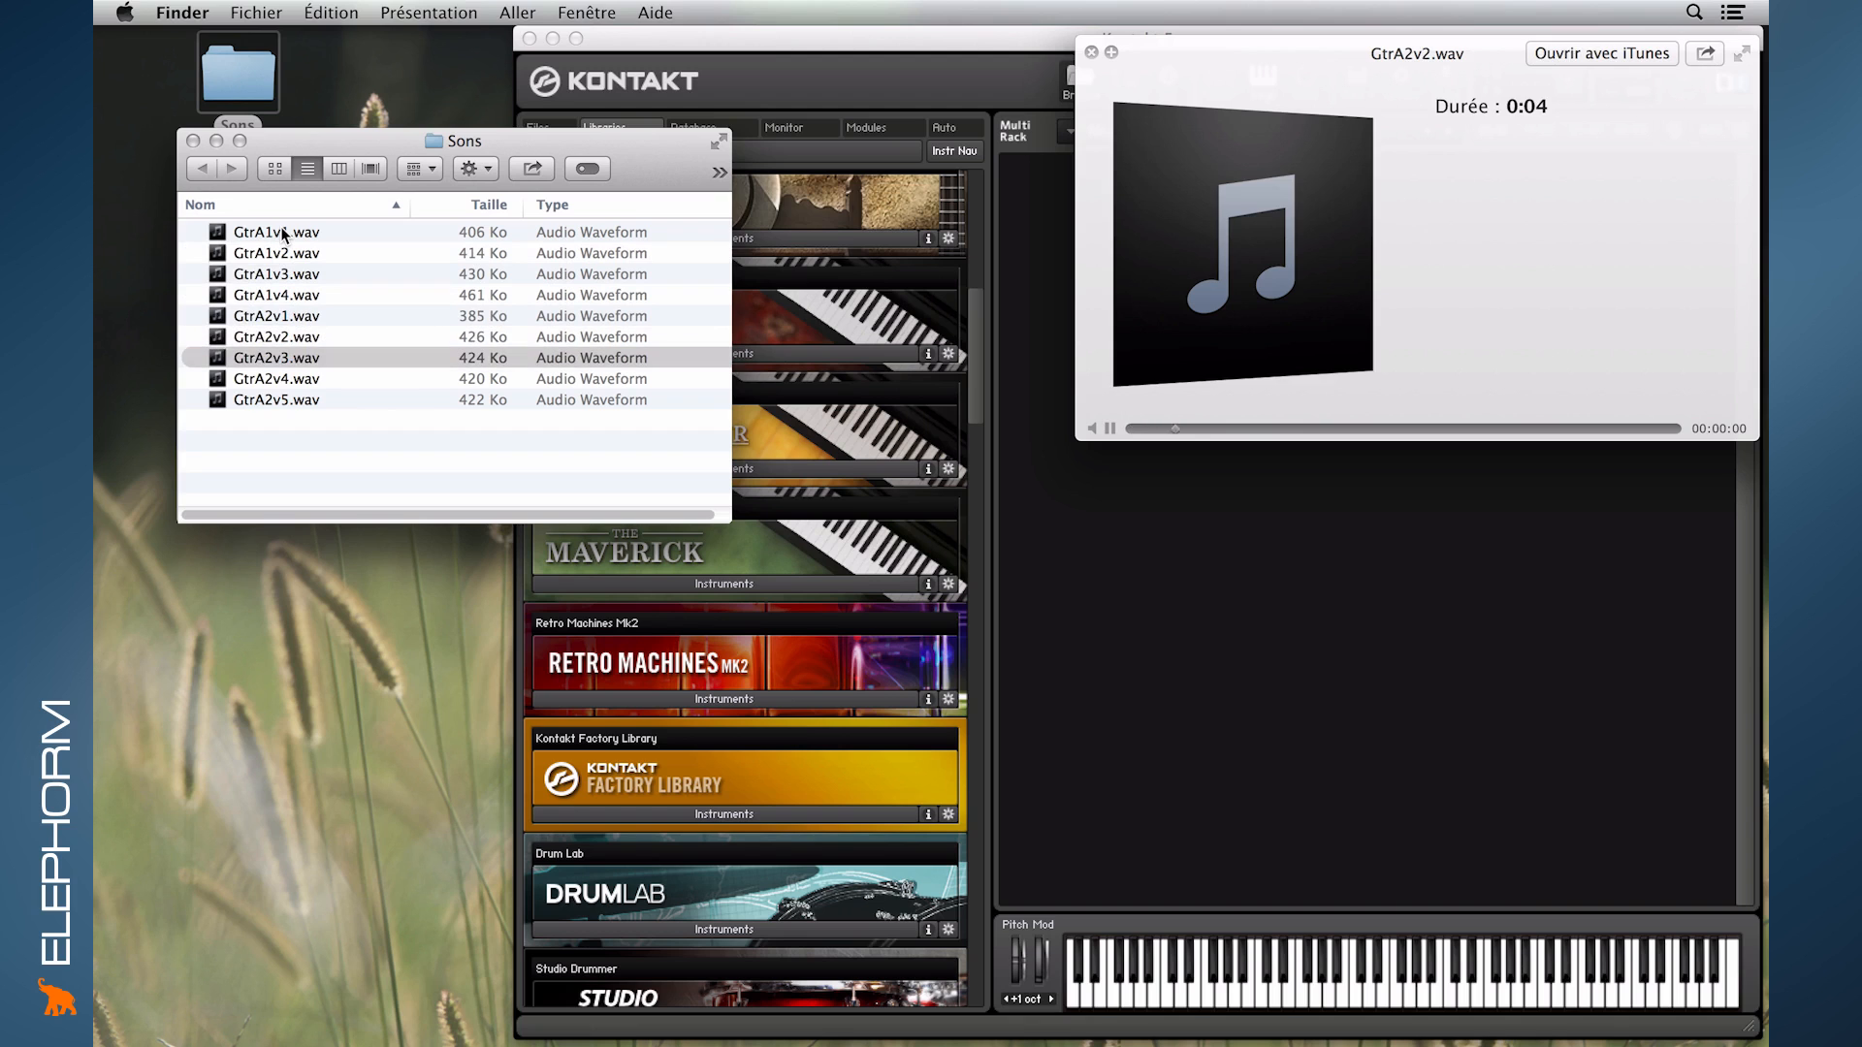
{"action": "key", "text": "Down"}
{"action": "key", "text": "Down"}
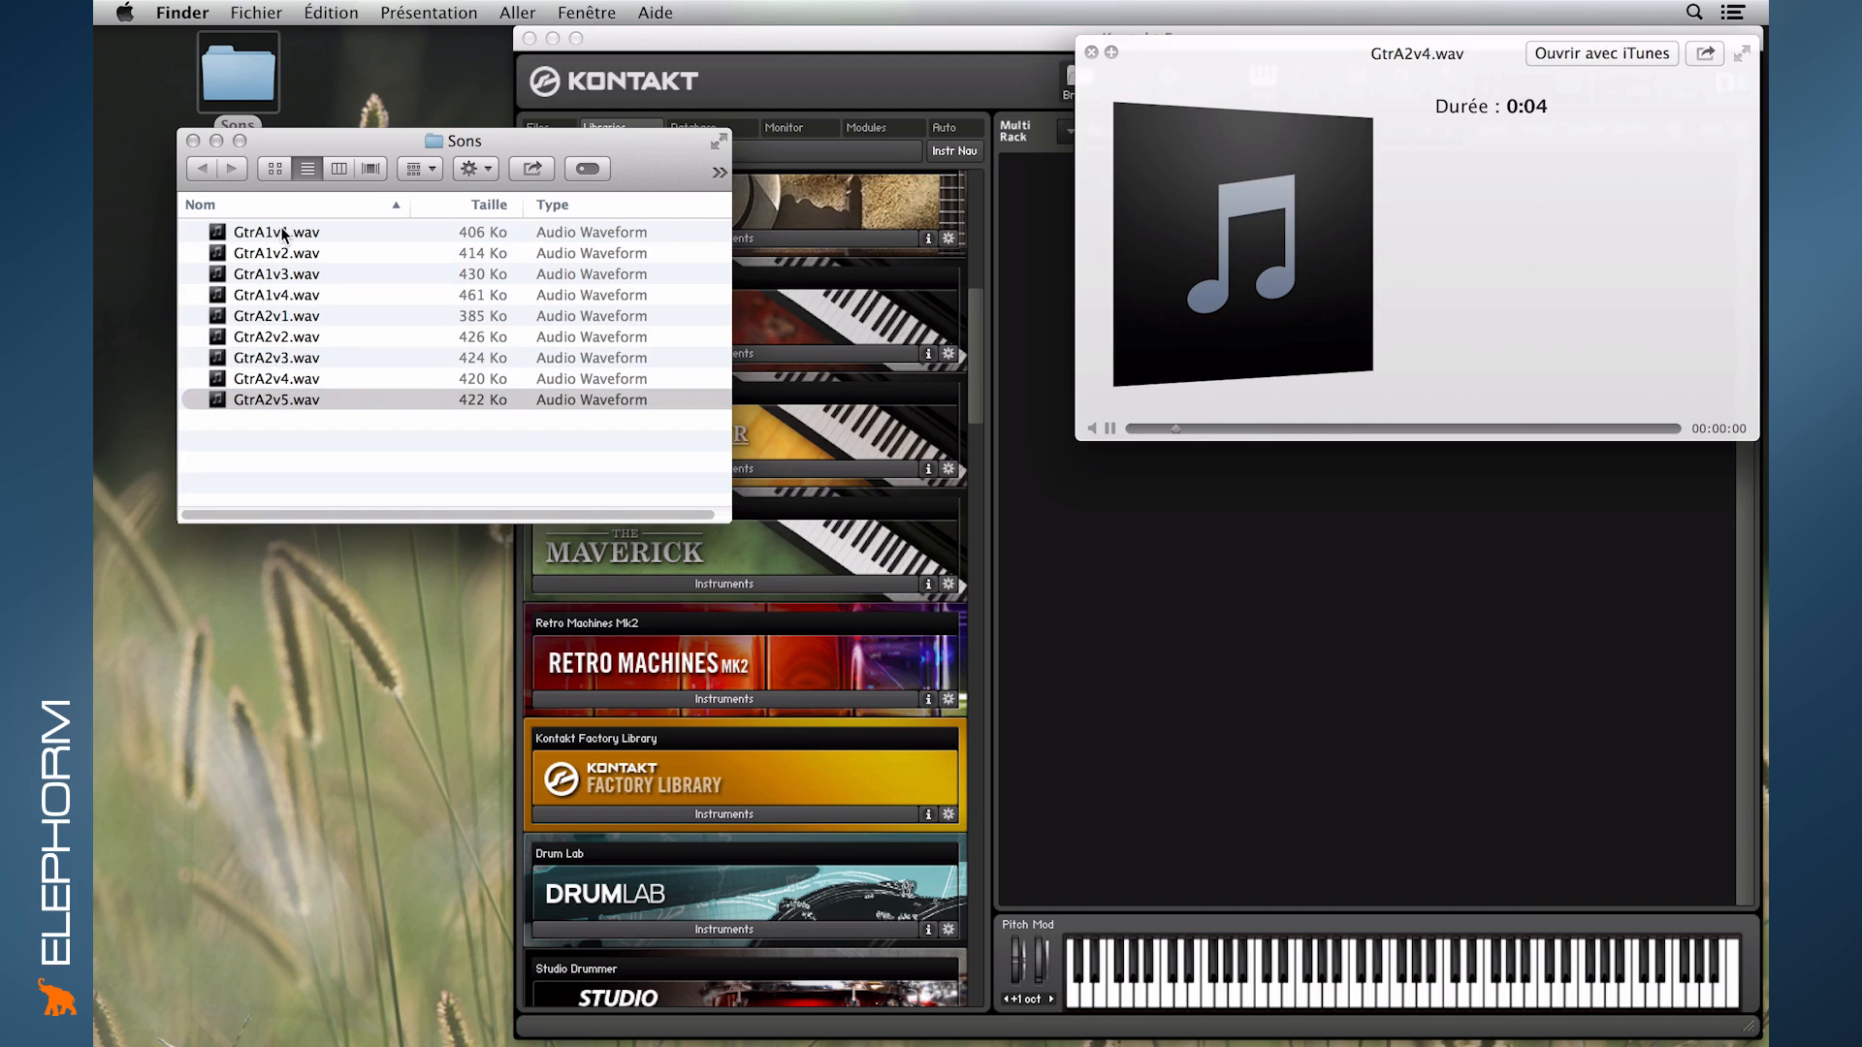
{"action": "key", "text": "space"}
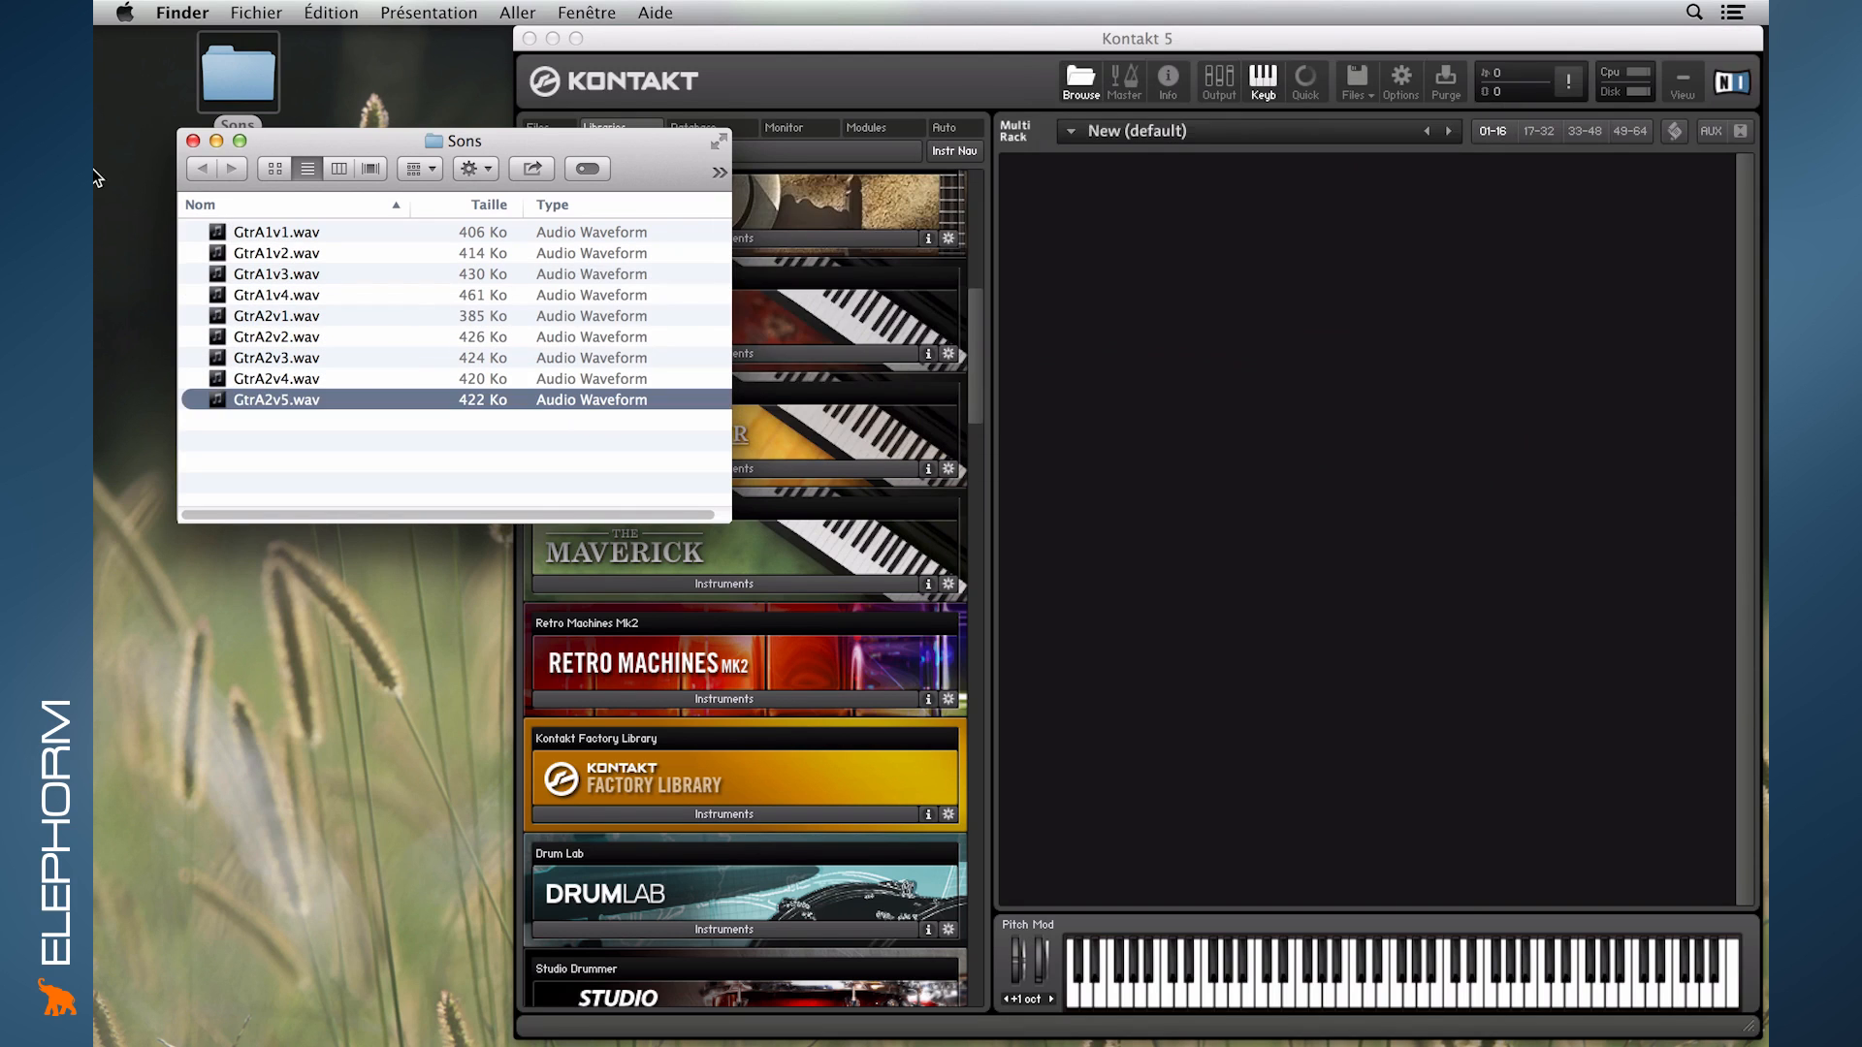
{"action": "left_click", "coordinate": [287, 445]}
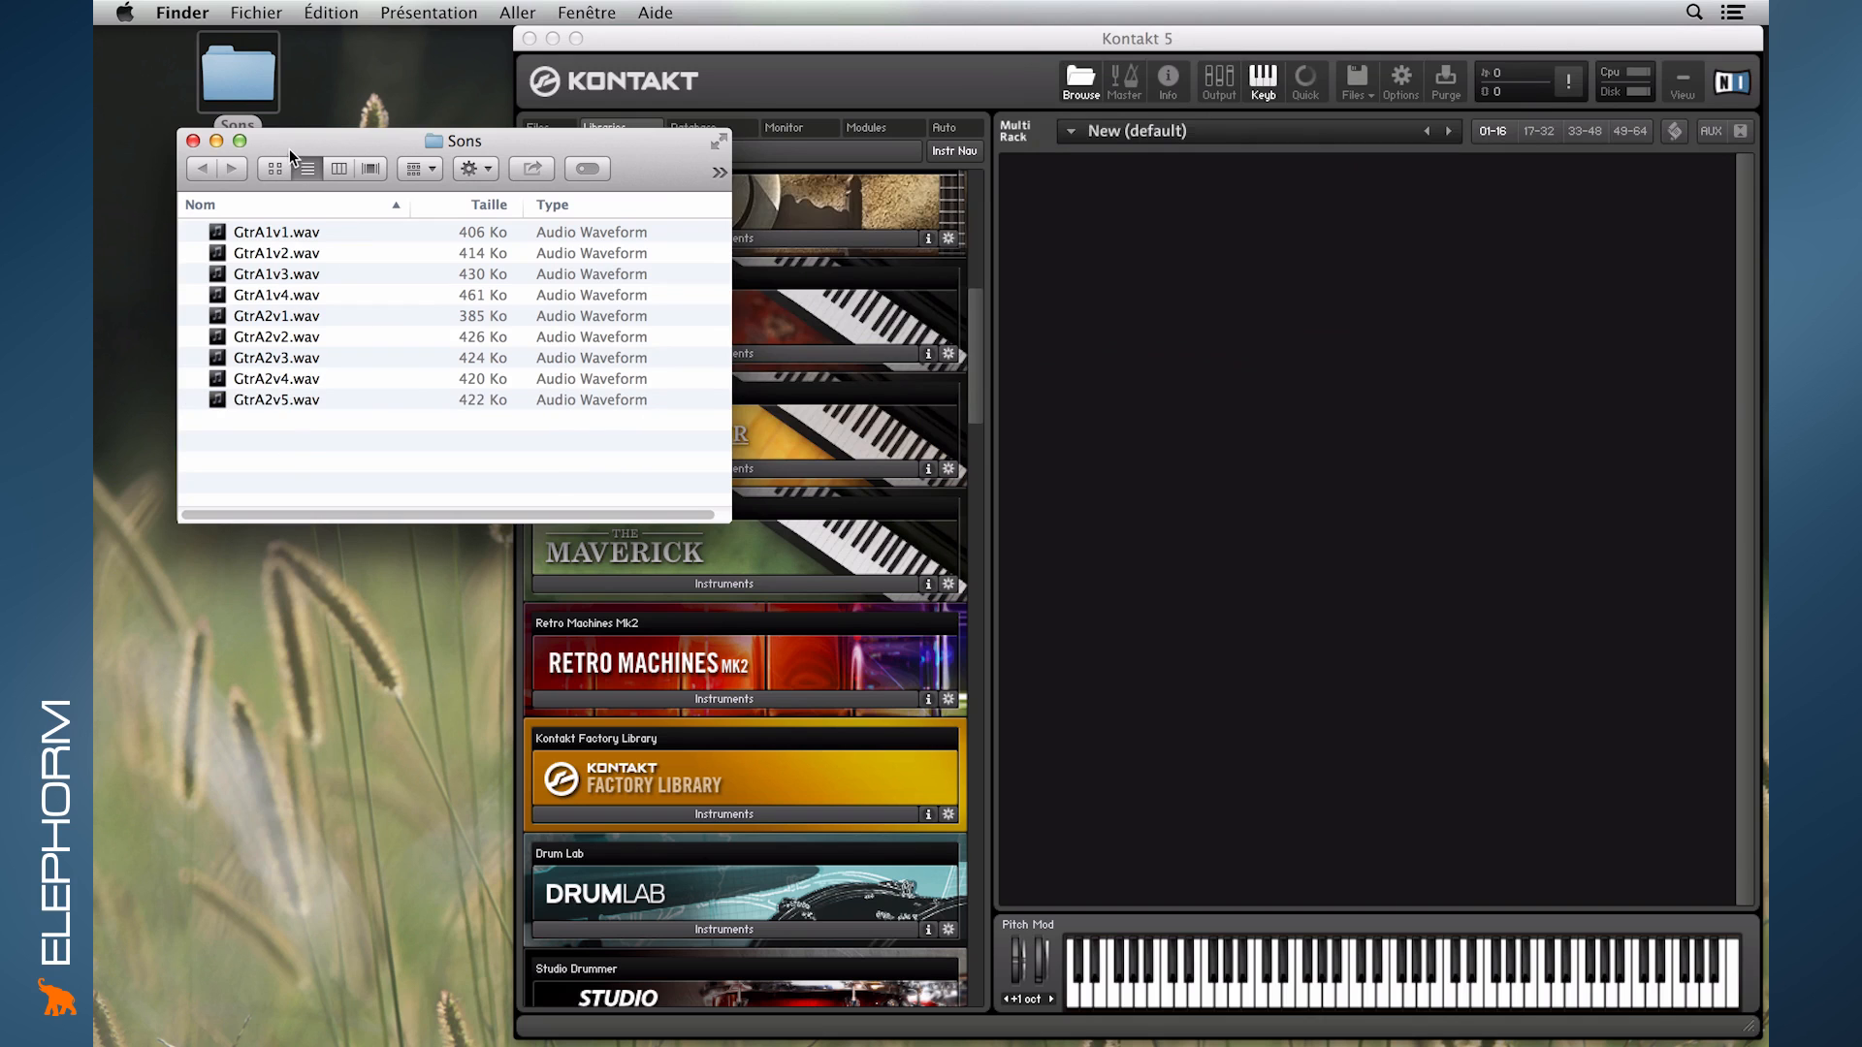
{"action": "left_click_drag", "start_coordinate": [288, 138], "coordinate": [231, 160]}
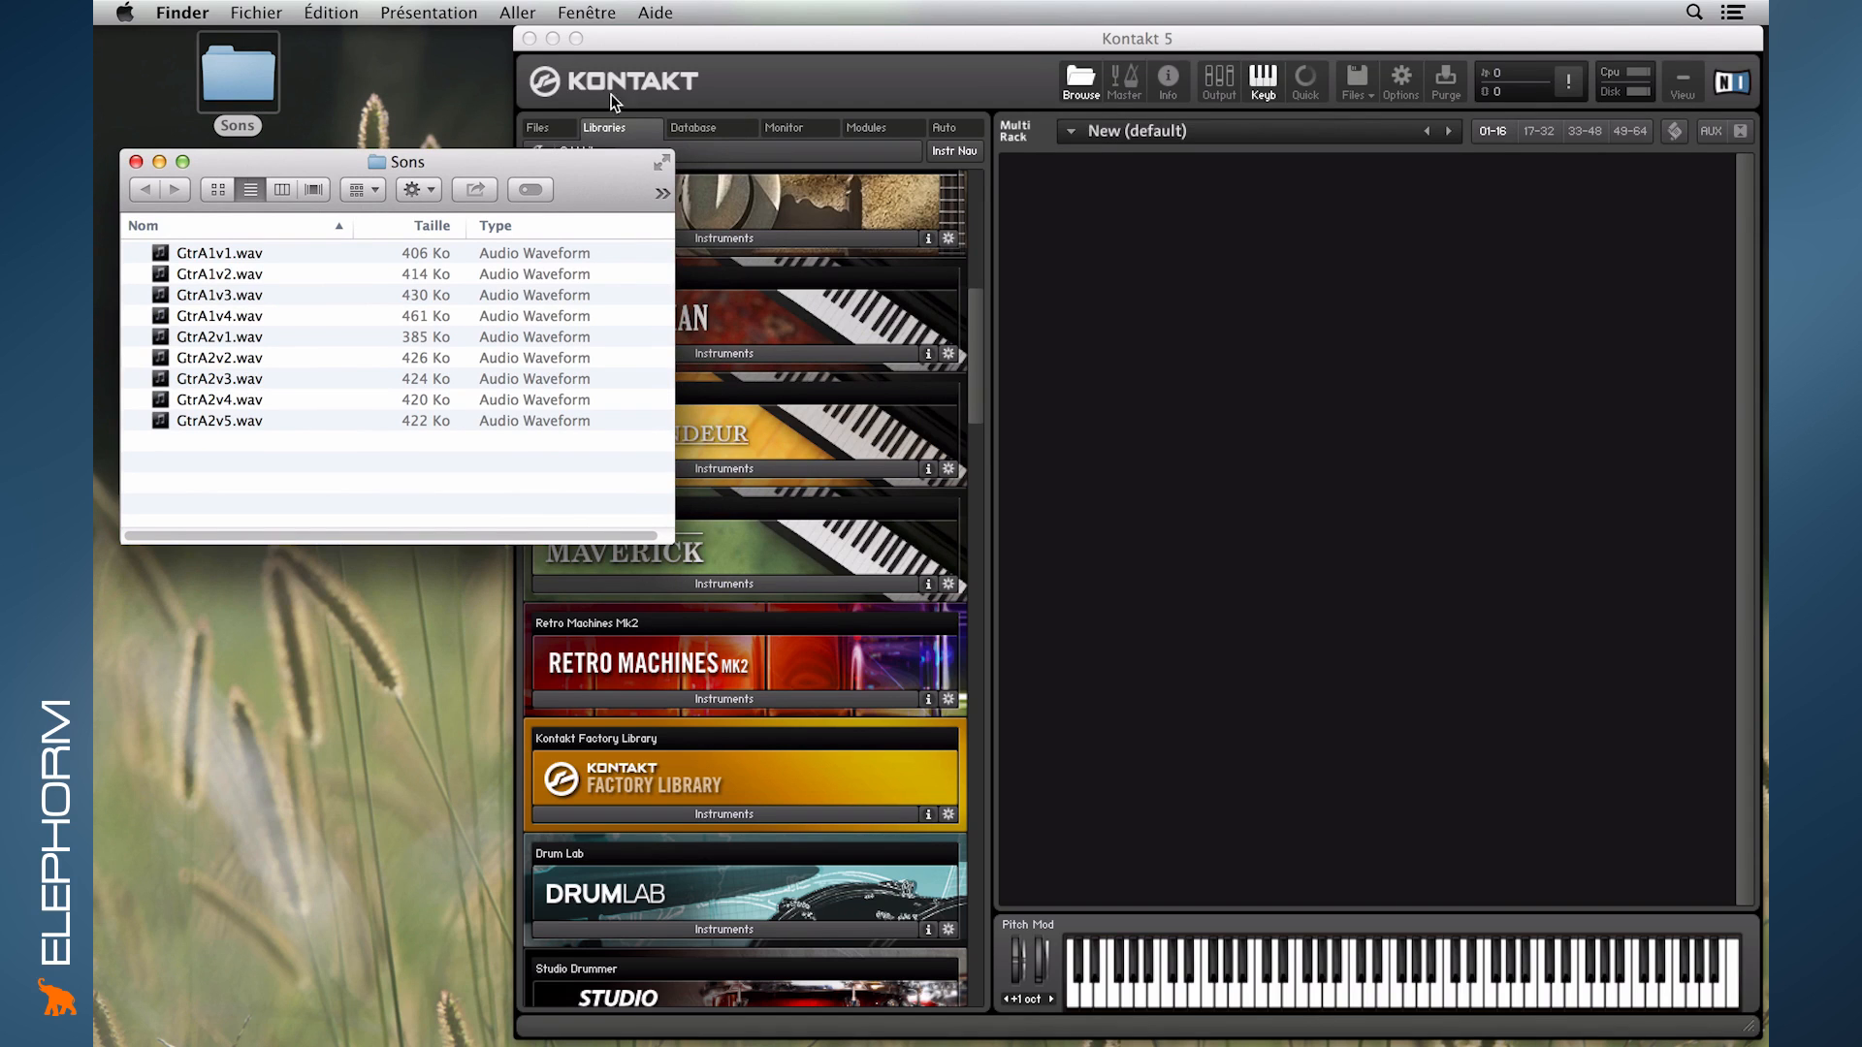
- Switch back to Kontakt 5, browse the files to the Sons folder on the desktop, and enlarge the folder tree area
{"action": "left_click", "coordinate": [710, 79]}
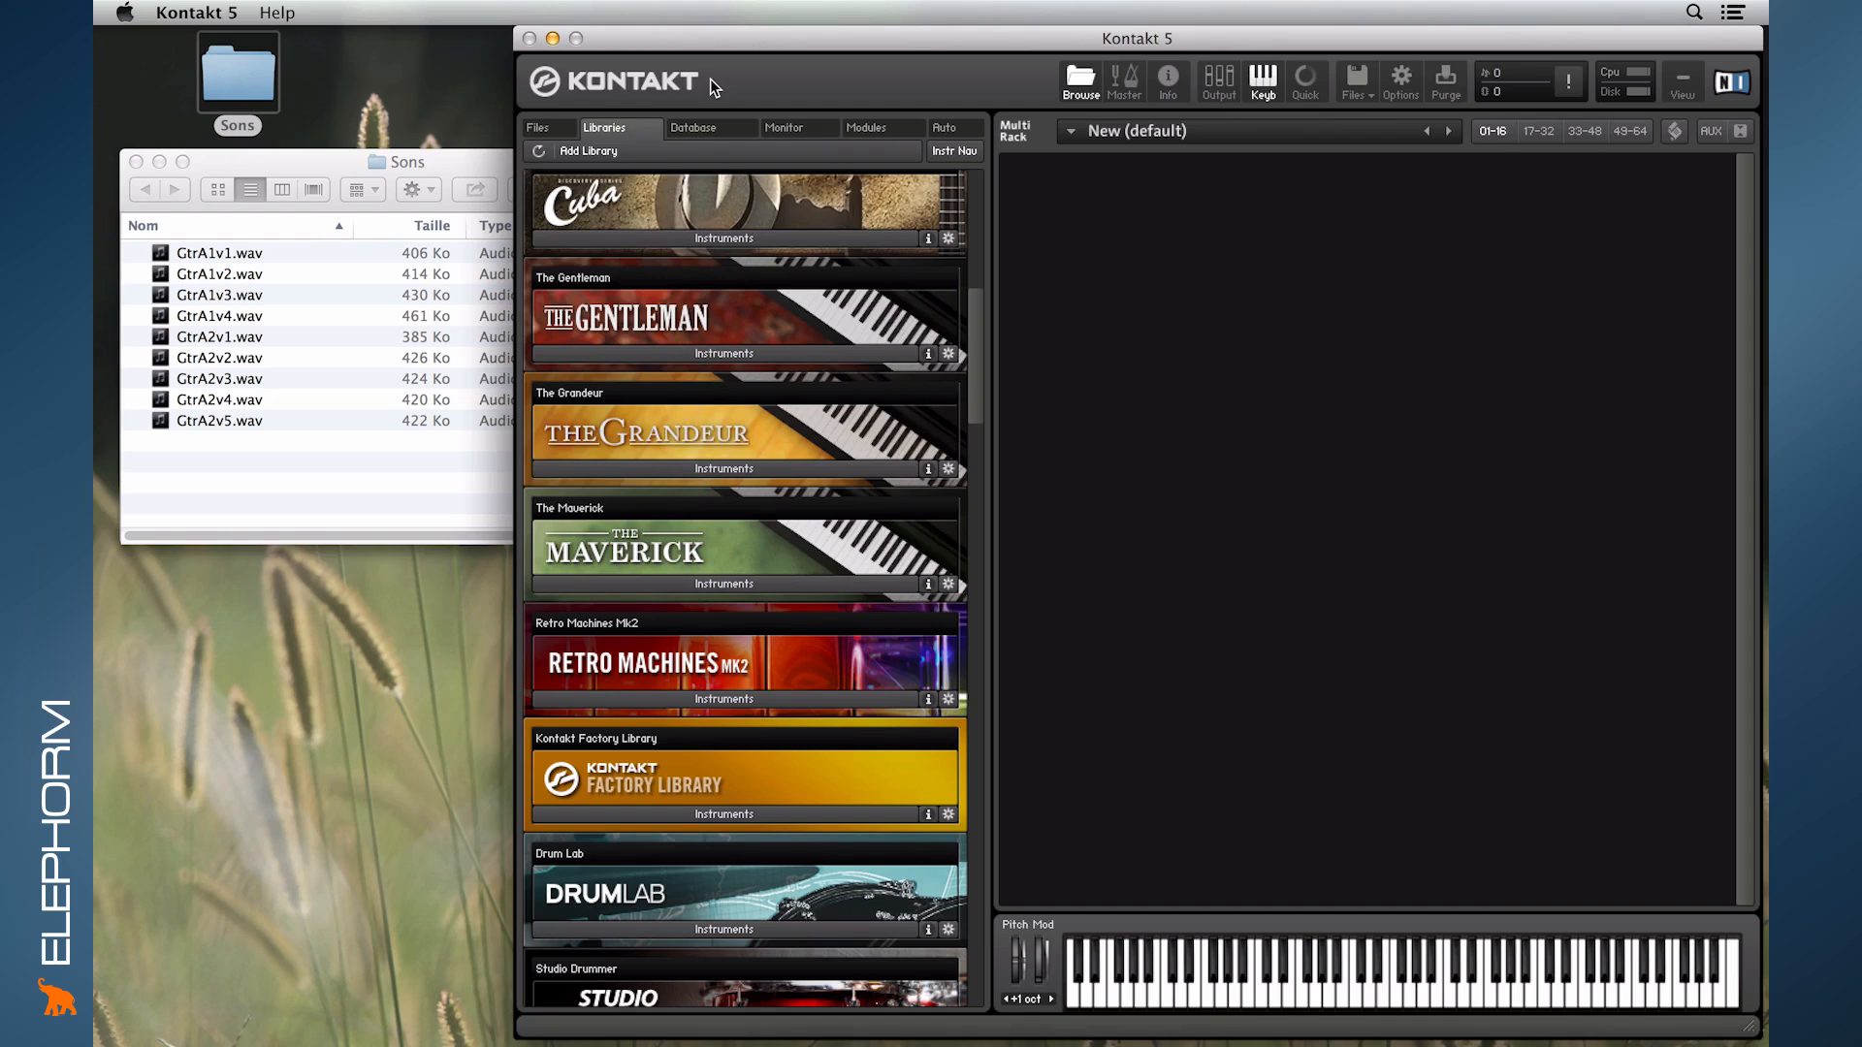
{"action": "left_click", "coordinate": [556, 126]}
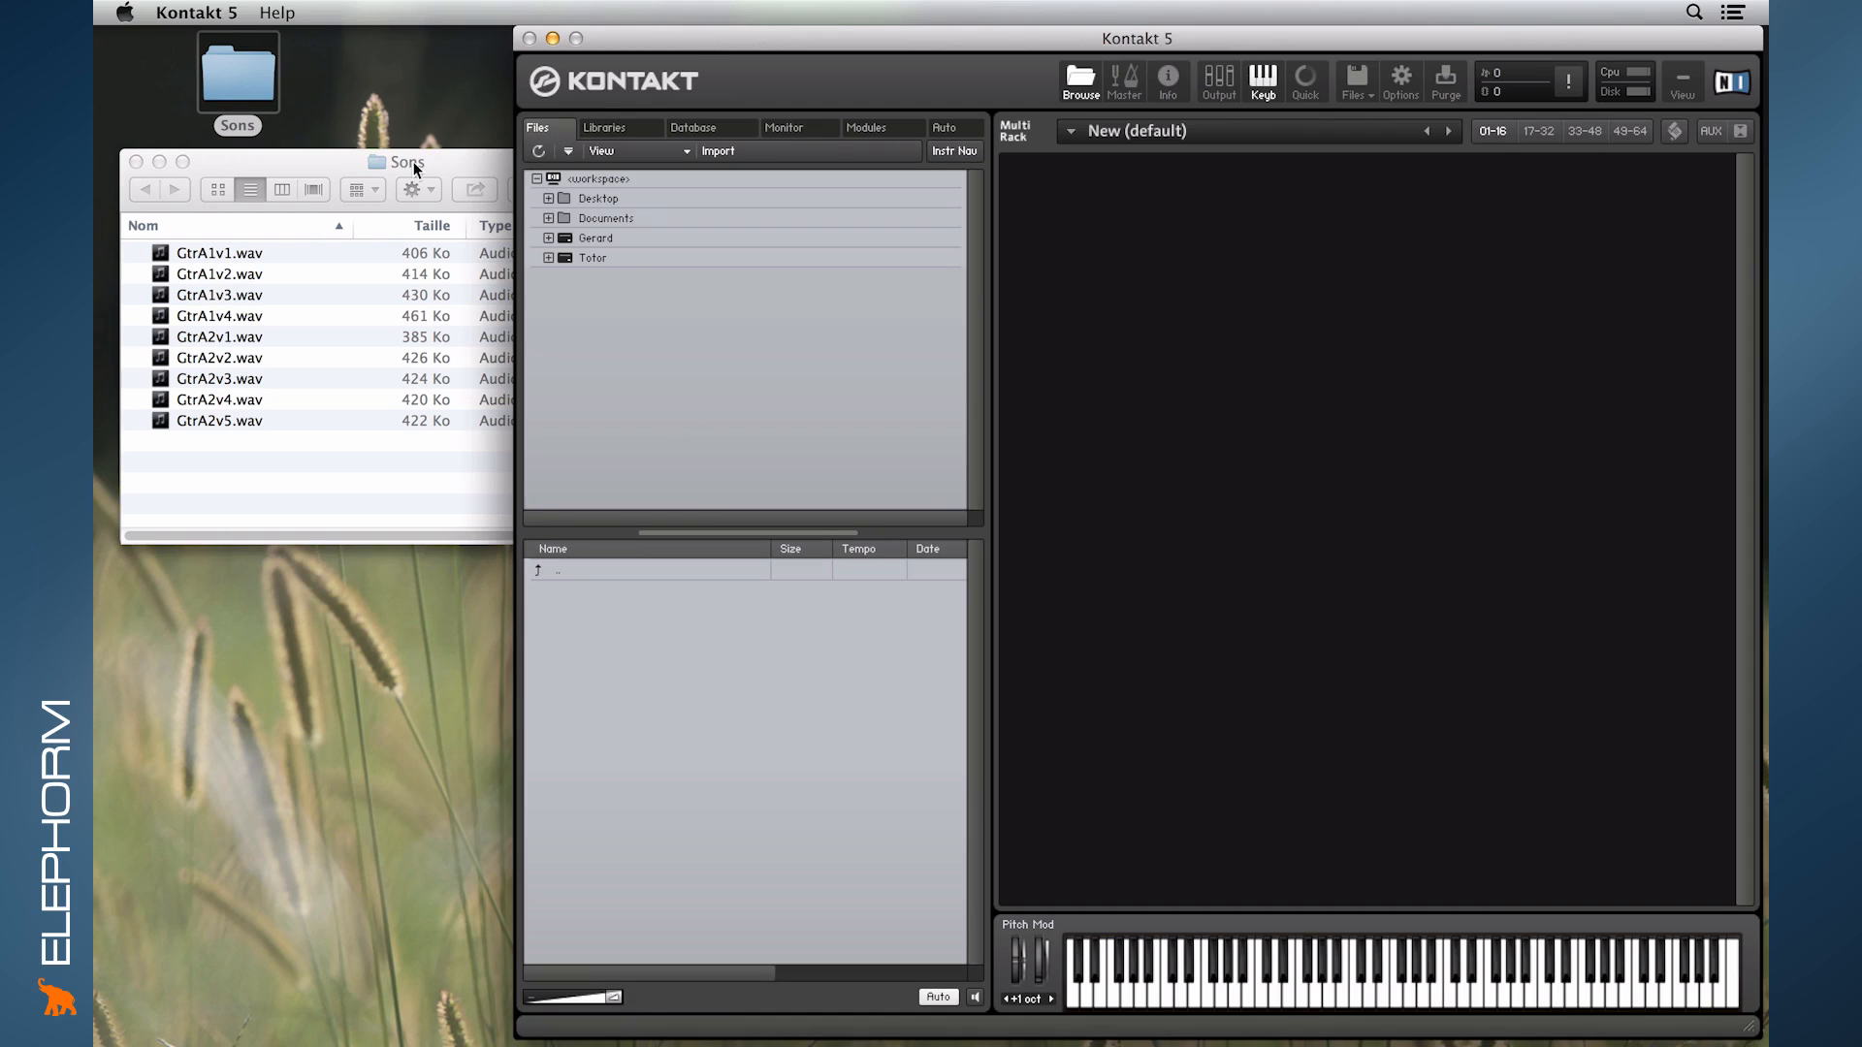
{"action": "left_click", "coordinate": [585, 199]}
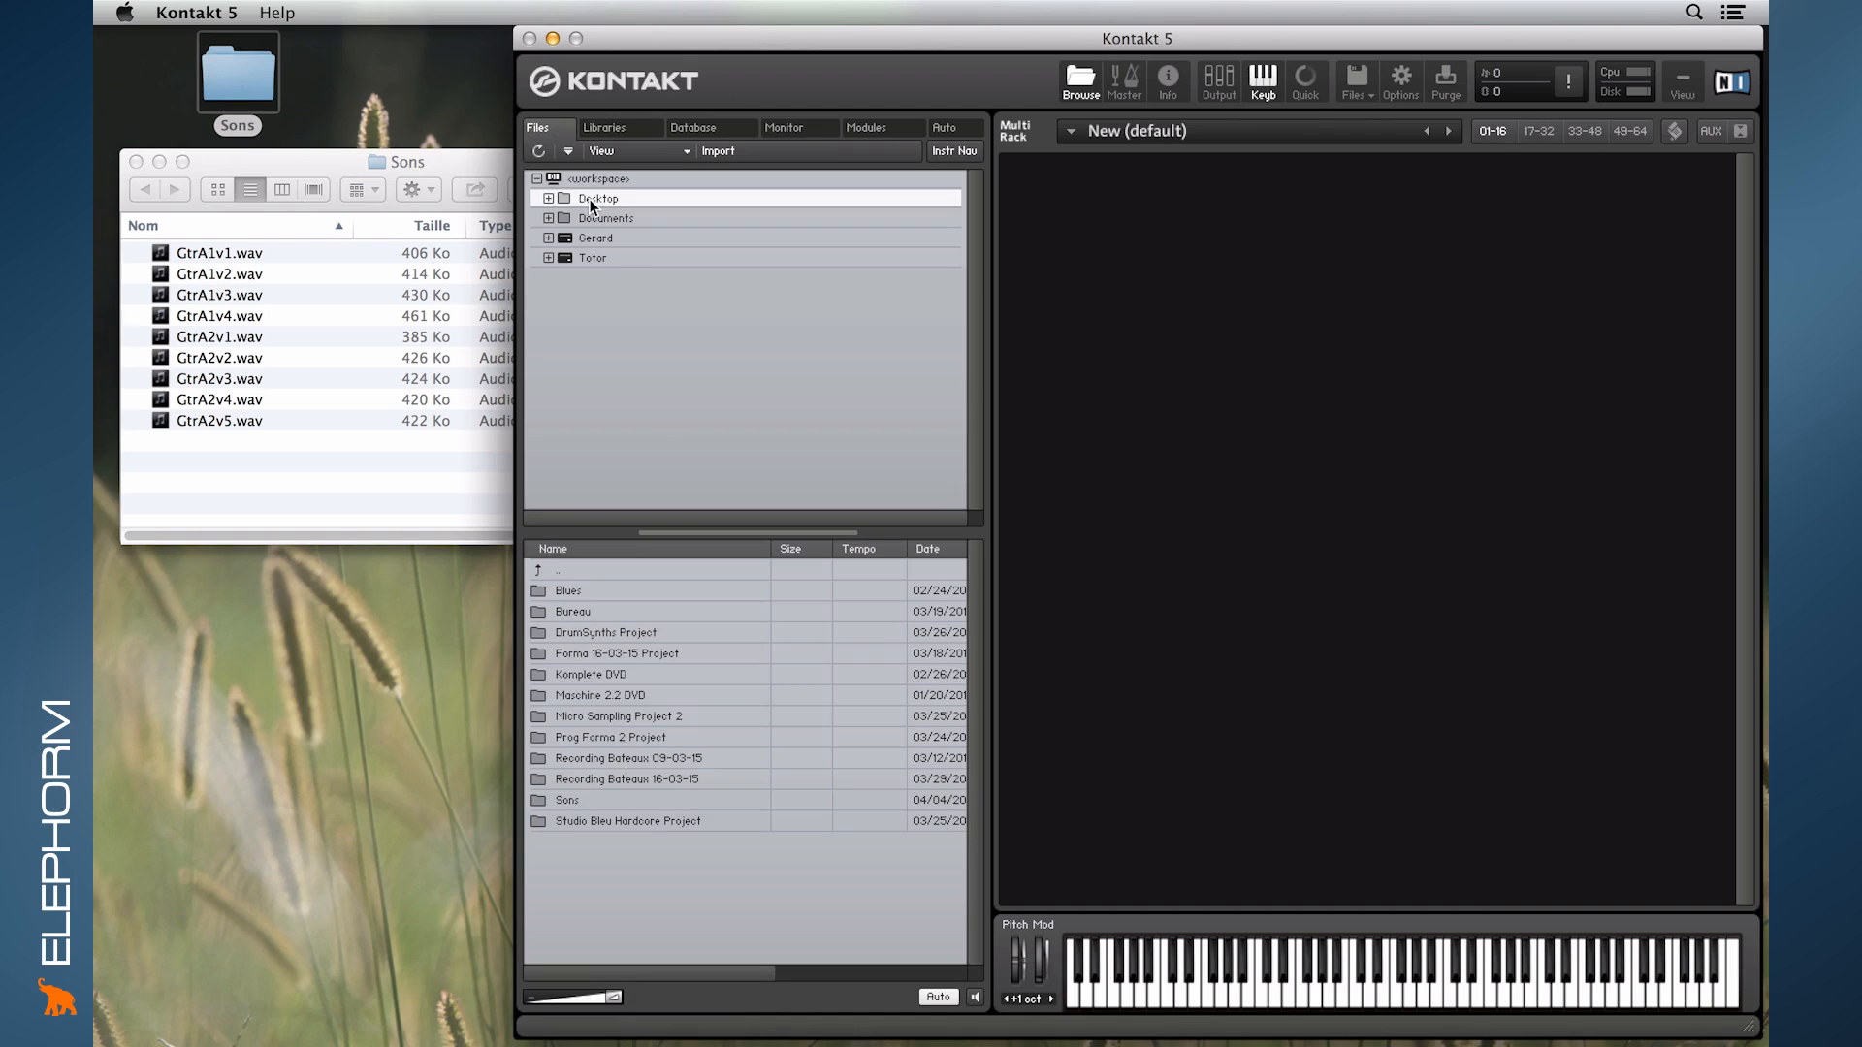
{"action": "double_click", "coordinate": [563, 800]}
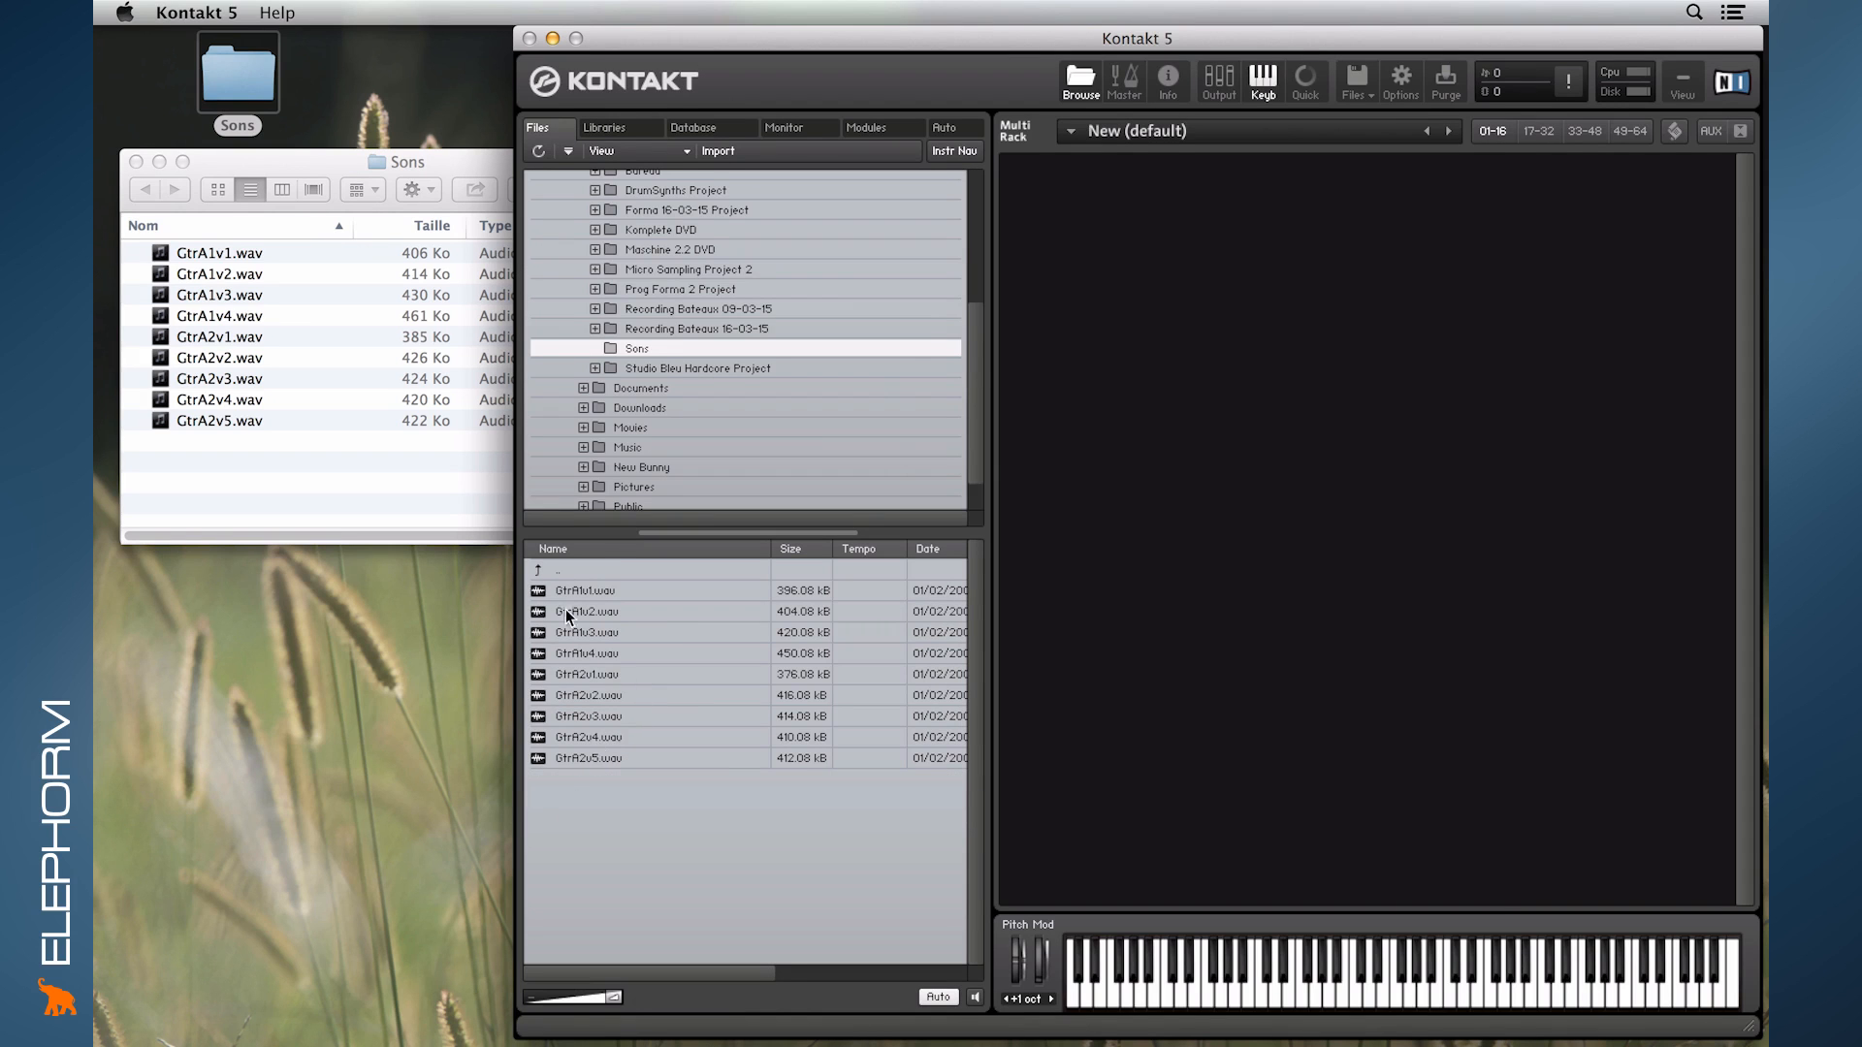
{"action": "mouse_move", "coordinate": [974, 426]}
{"action": "left_mouse_down"}
{"action": "mouse_move", "coordinate": [970, 279]}
{"action": "mouse_move", "coordinate": [959, 444]}
{"action": "left_mouse_up"}
{"action": "left_click_drag", "start_coordinate": [695, 536], "coordinate": [697, 657]}
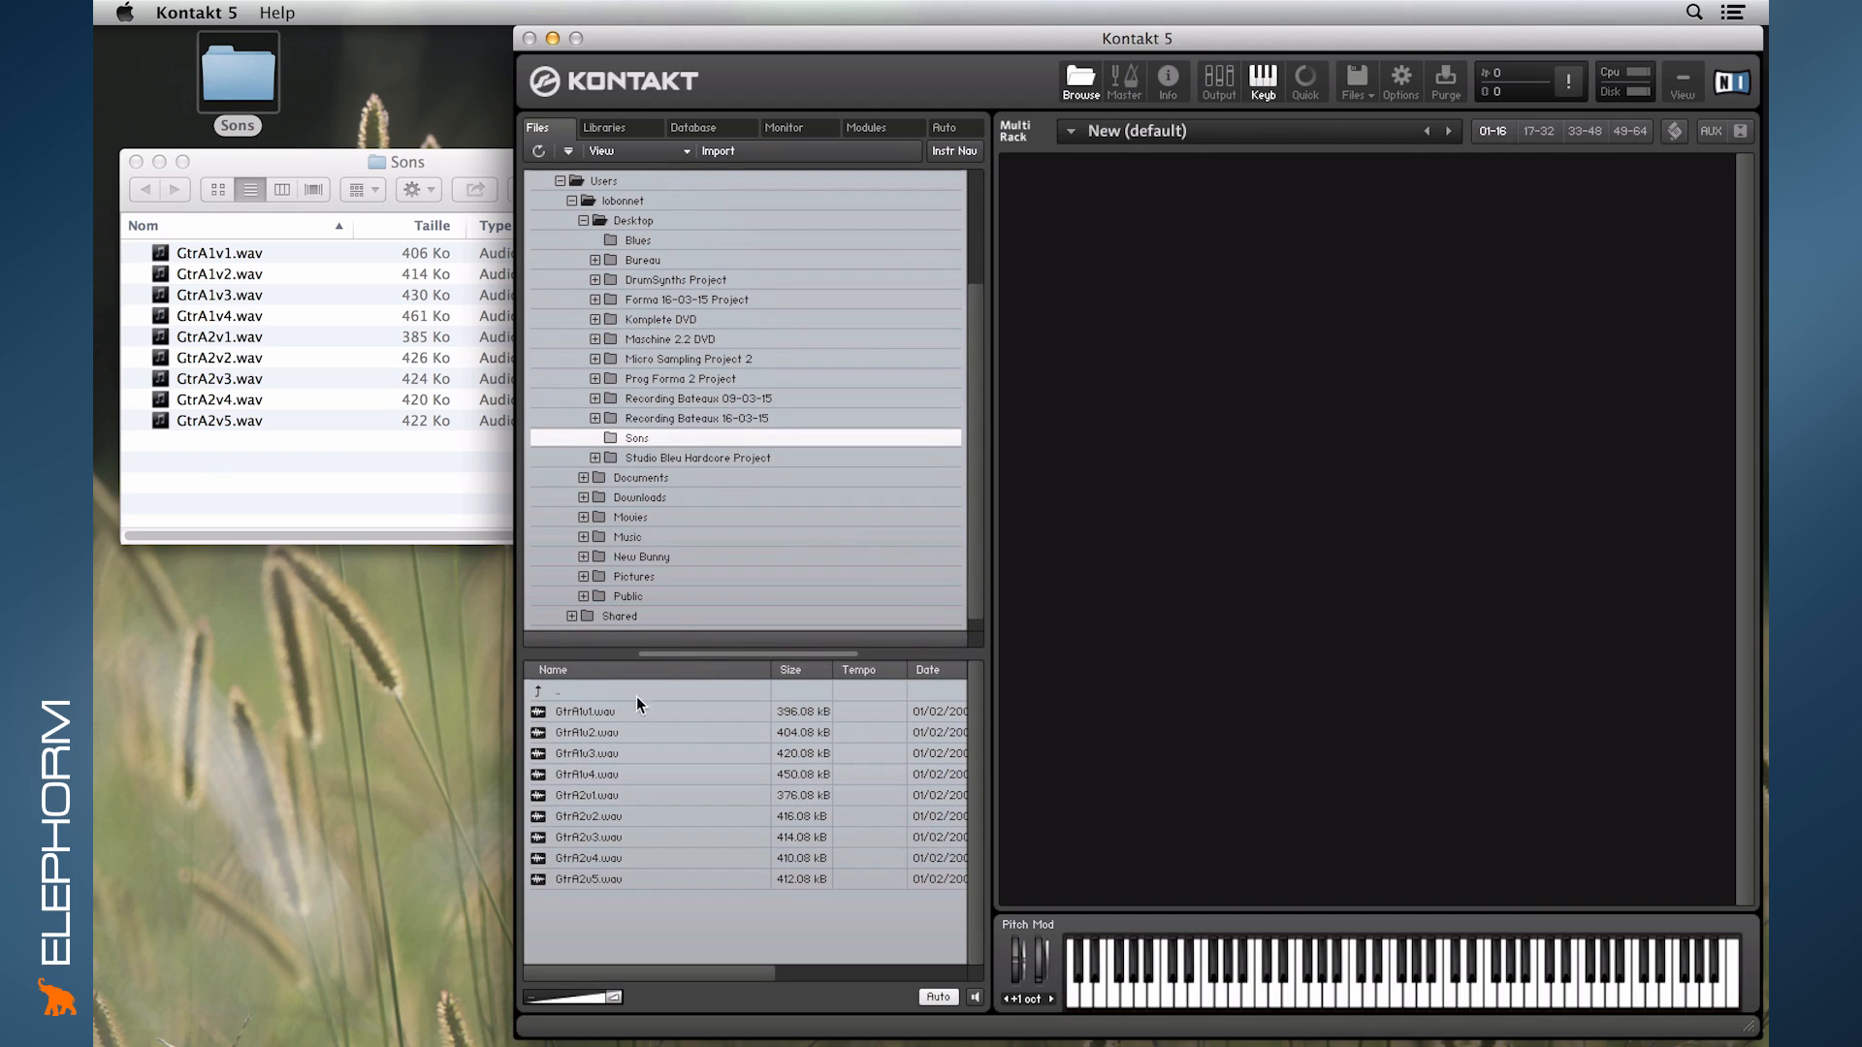
- Create a new instrument from GtrA1v1.wav in the empty rack and take a brief look at its edit mode
{"action": "left_click", "coordinate": [567, 710]}
{"action": "left_click_drag", "start_coordinate": [905, 735], "coordinate": [1307, 386]}
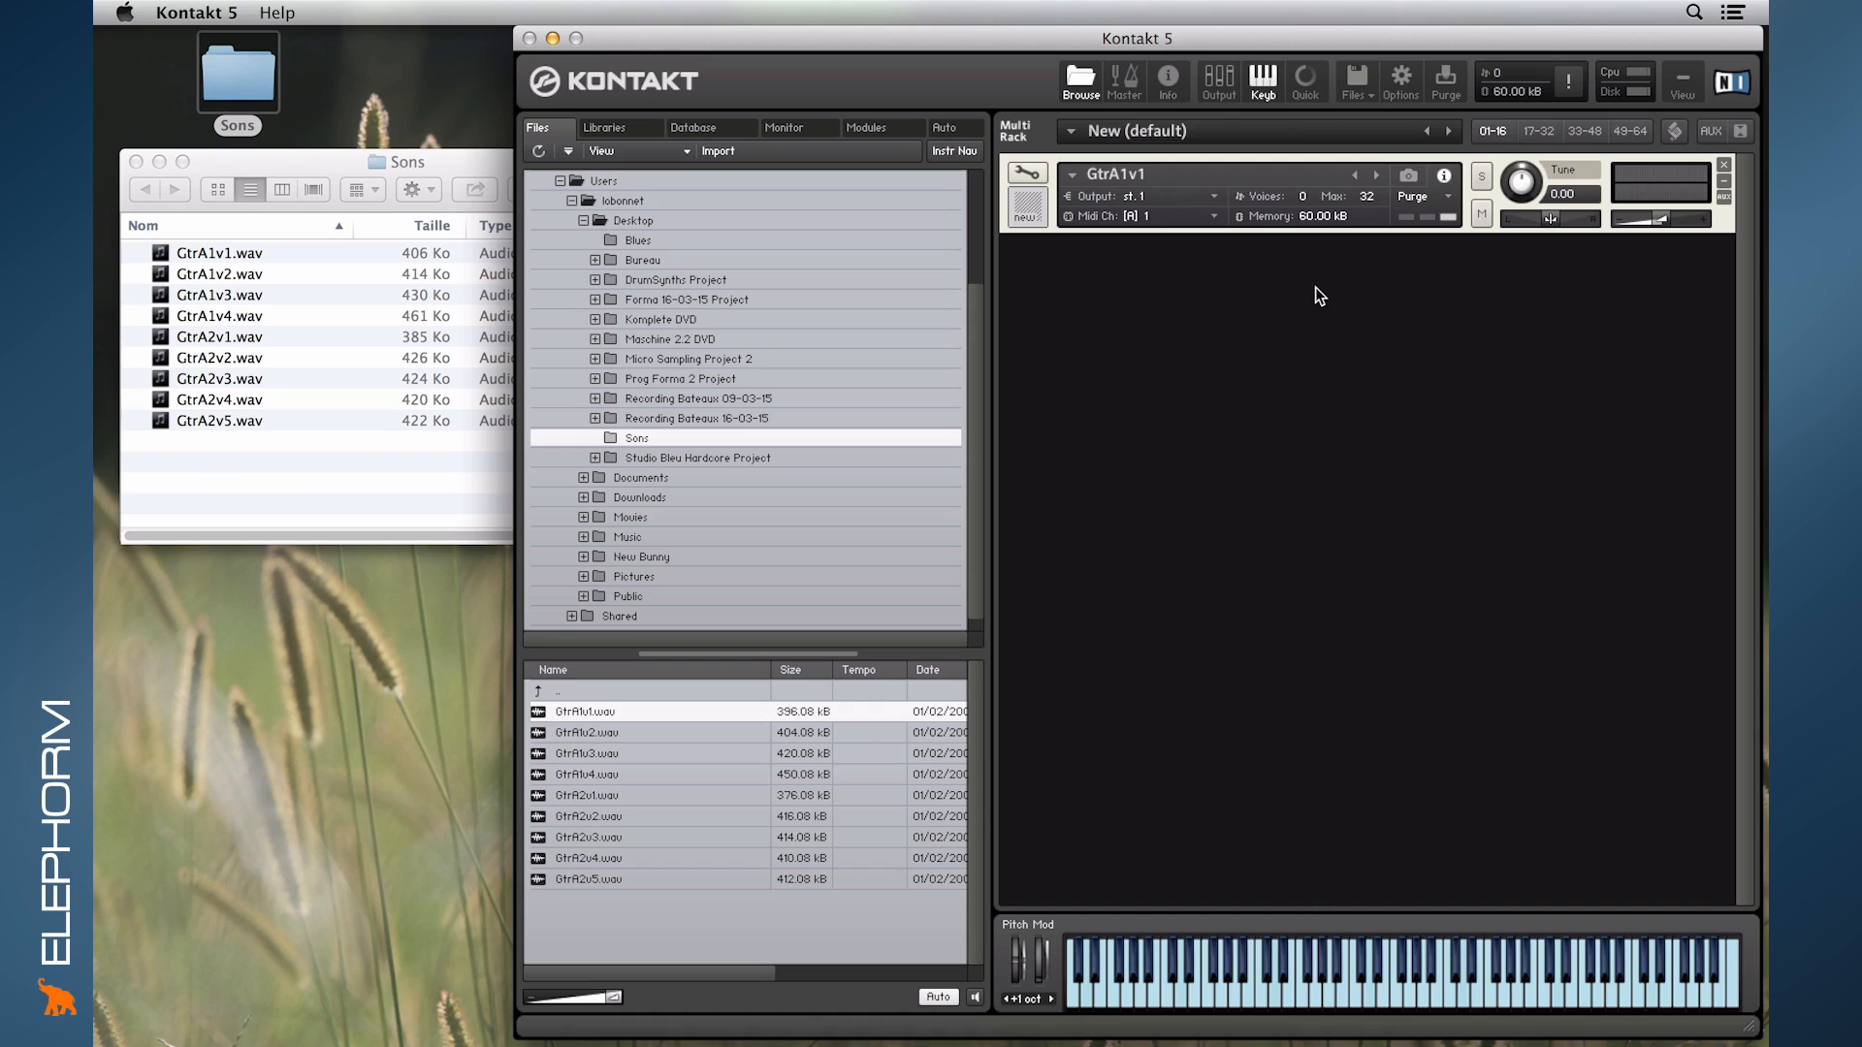
{"action": "left_click", "coordinate": [1027, 176]}
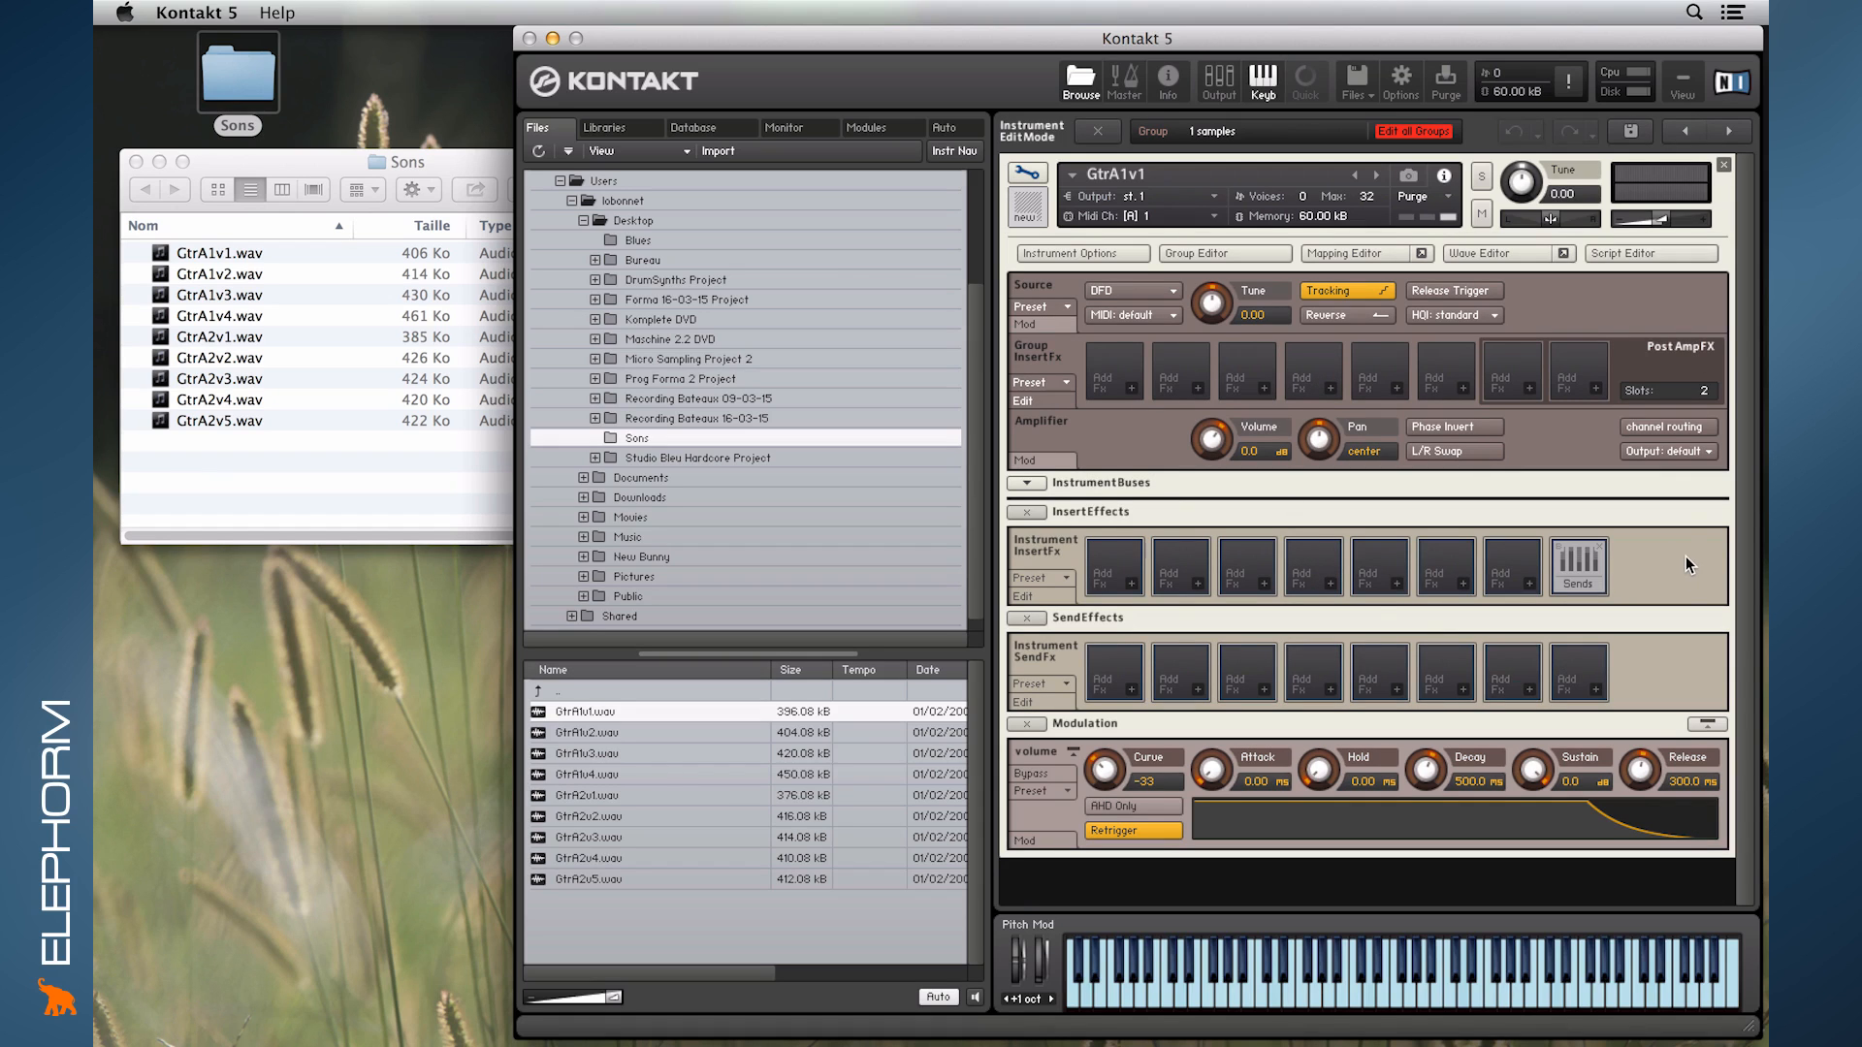
{"action": "left_click", "coordinate": [1018, 168]}
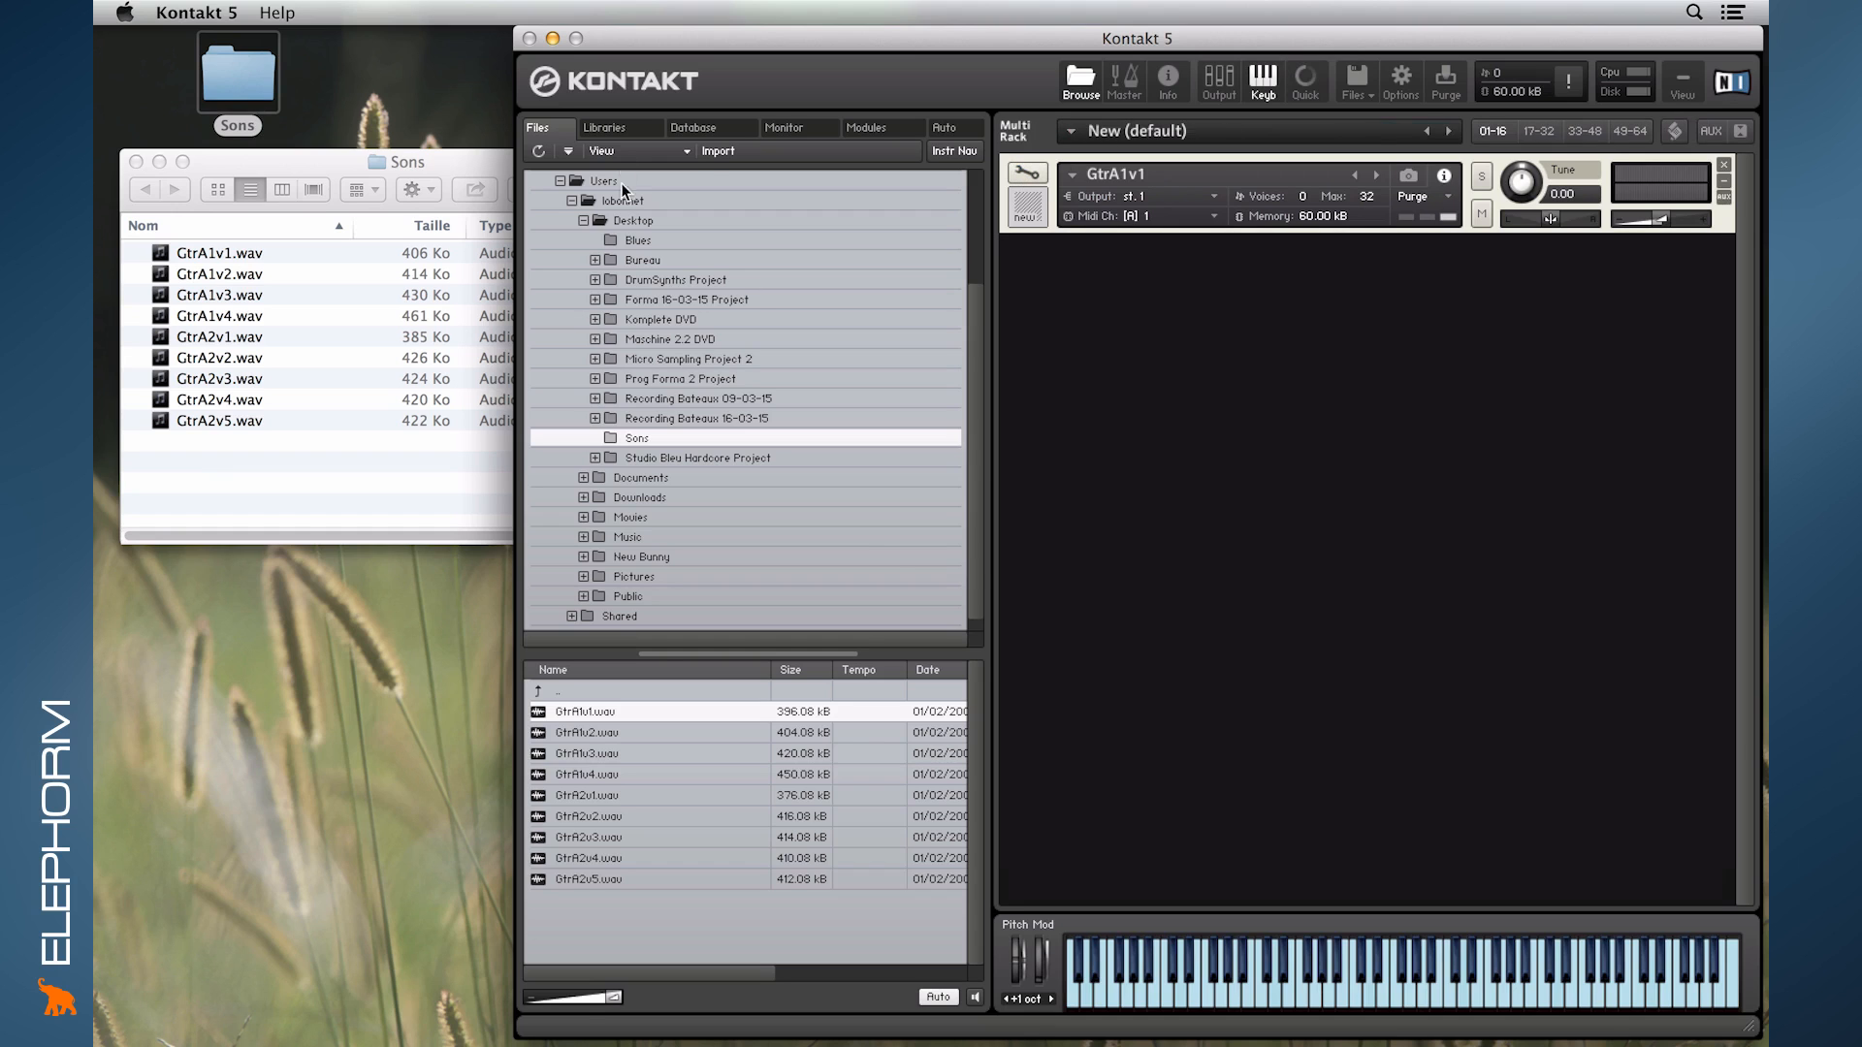
- Load The Grandeur.nki from The Grandeur library into the rack below the guitar instrument and collapse the library's instrument list
{"action": "left_click", "coordinate": [621, 128]}
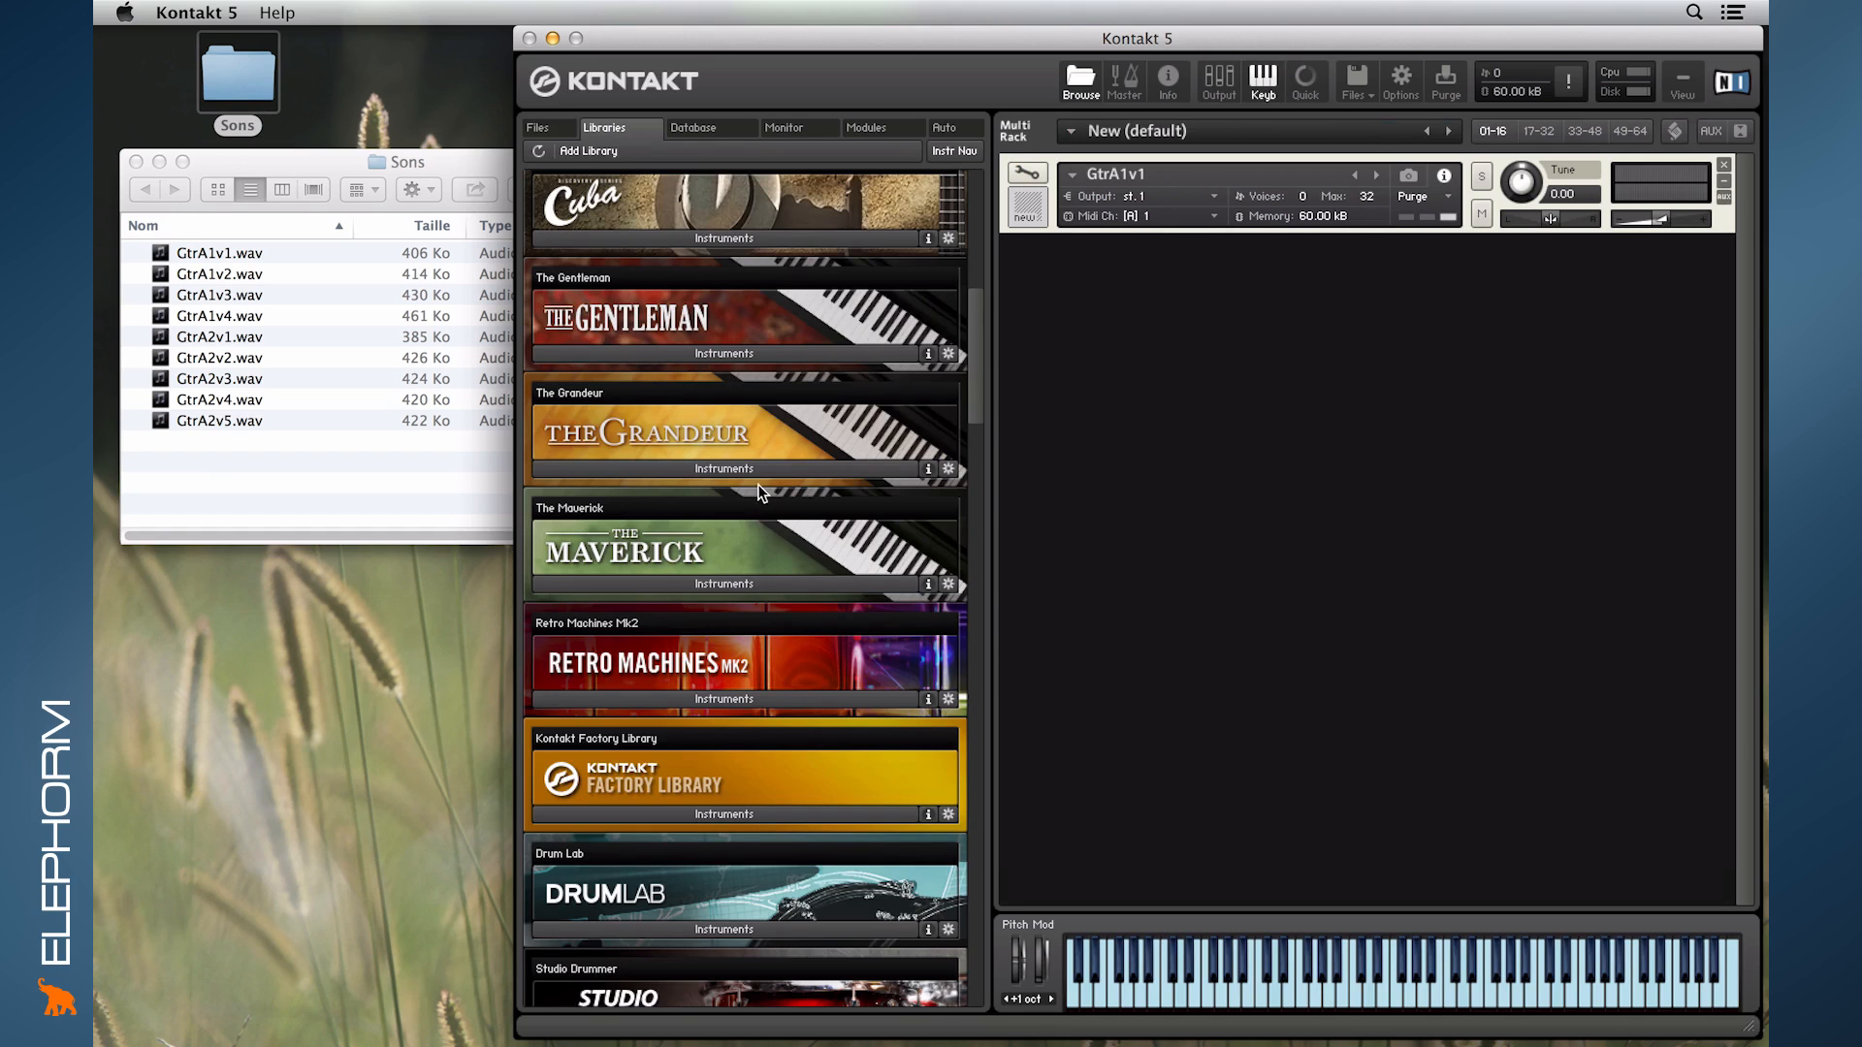
{"action": "left_click", "coordinate": [673, 467]}
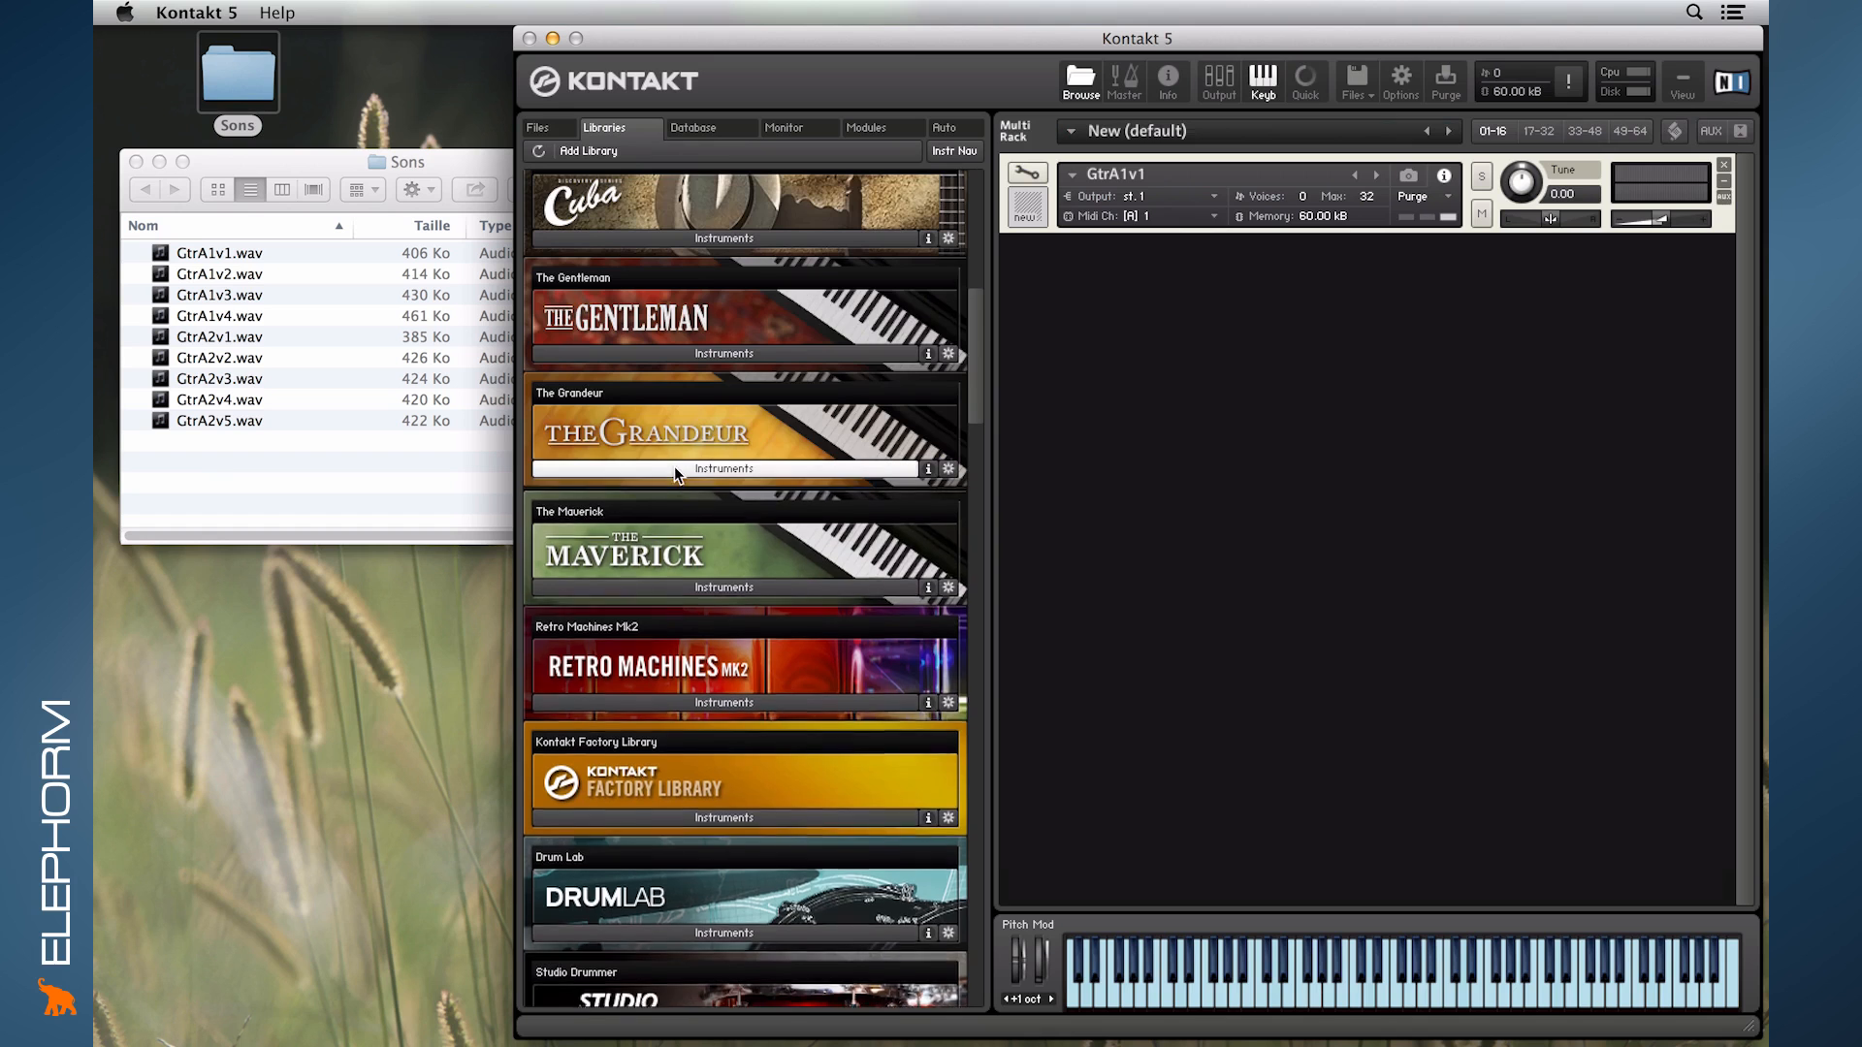
{"action": "left_click_drag", "start_coordinate": [603, 499], "coordinate": [1446, 498]}
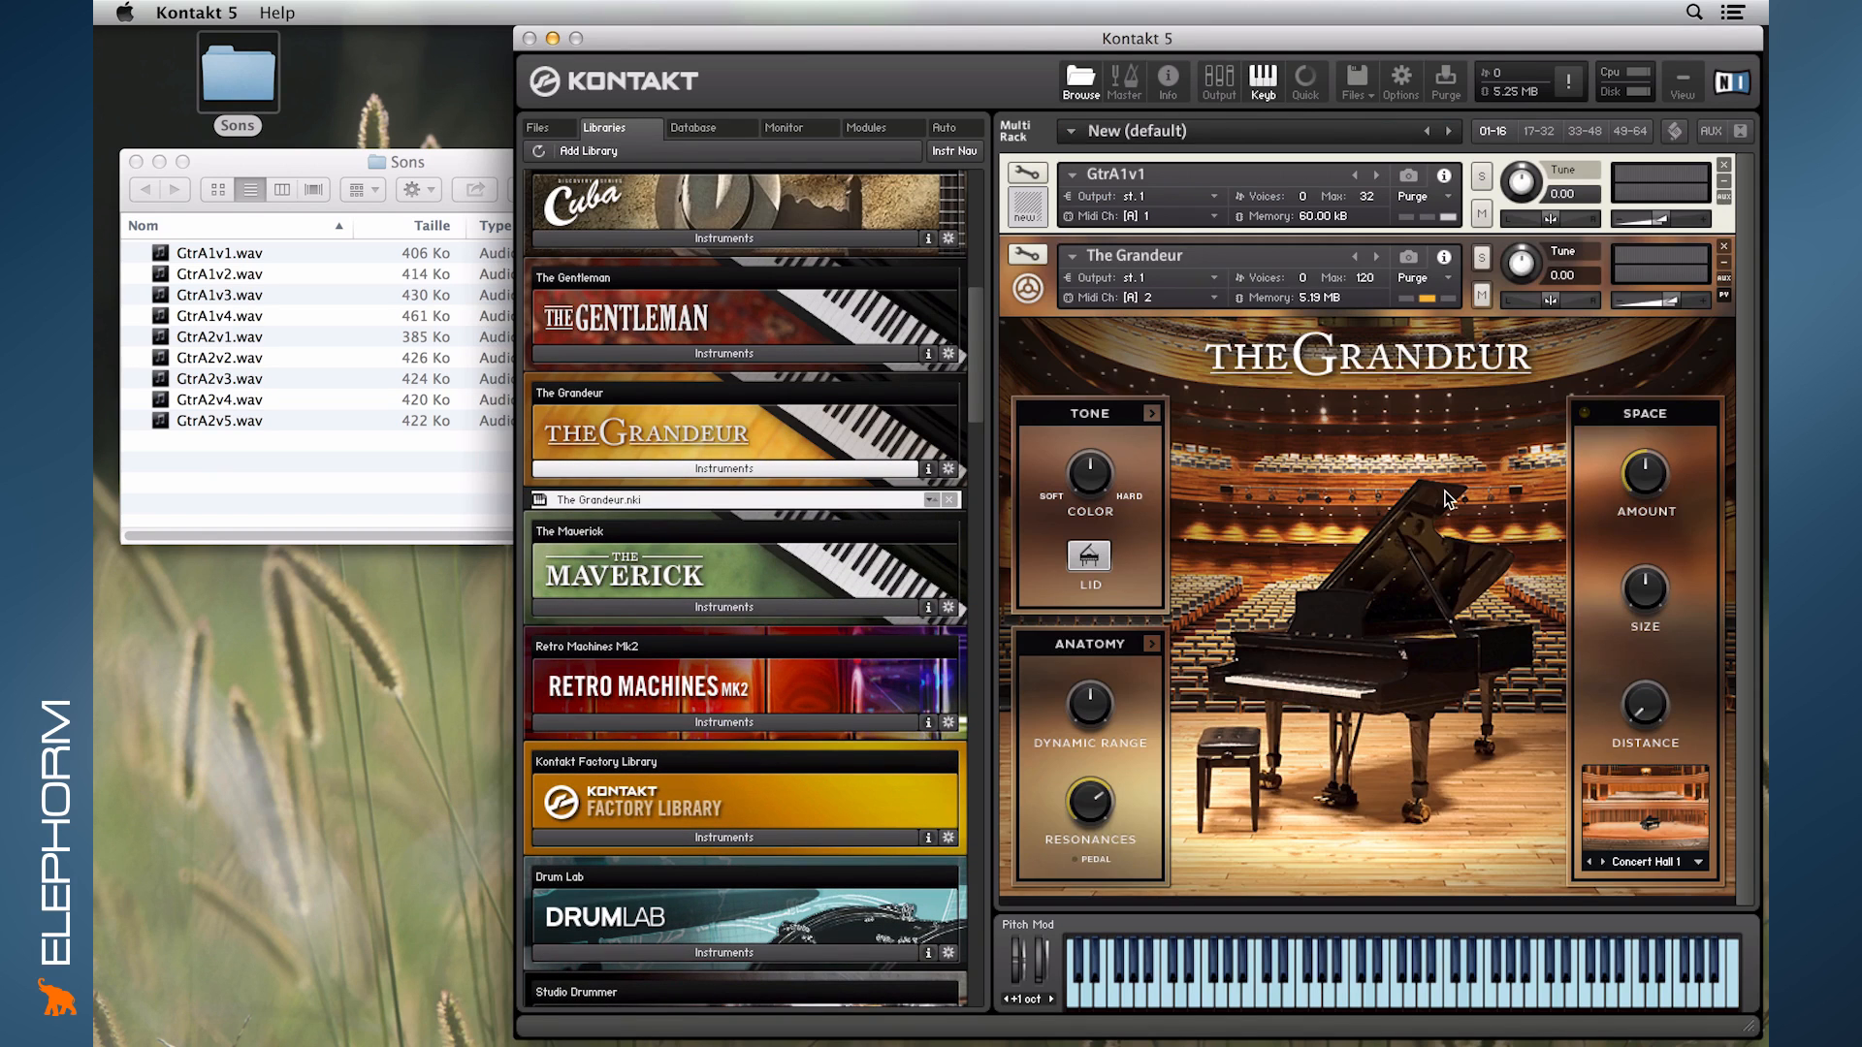
{"action": "left_click", "coordinate": [720, 465]}
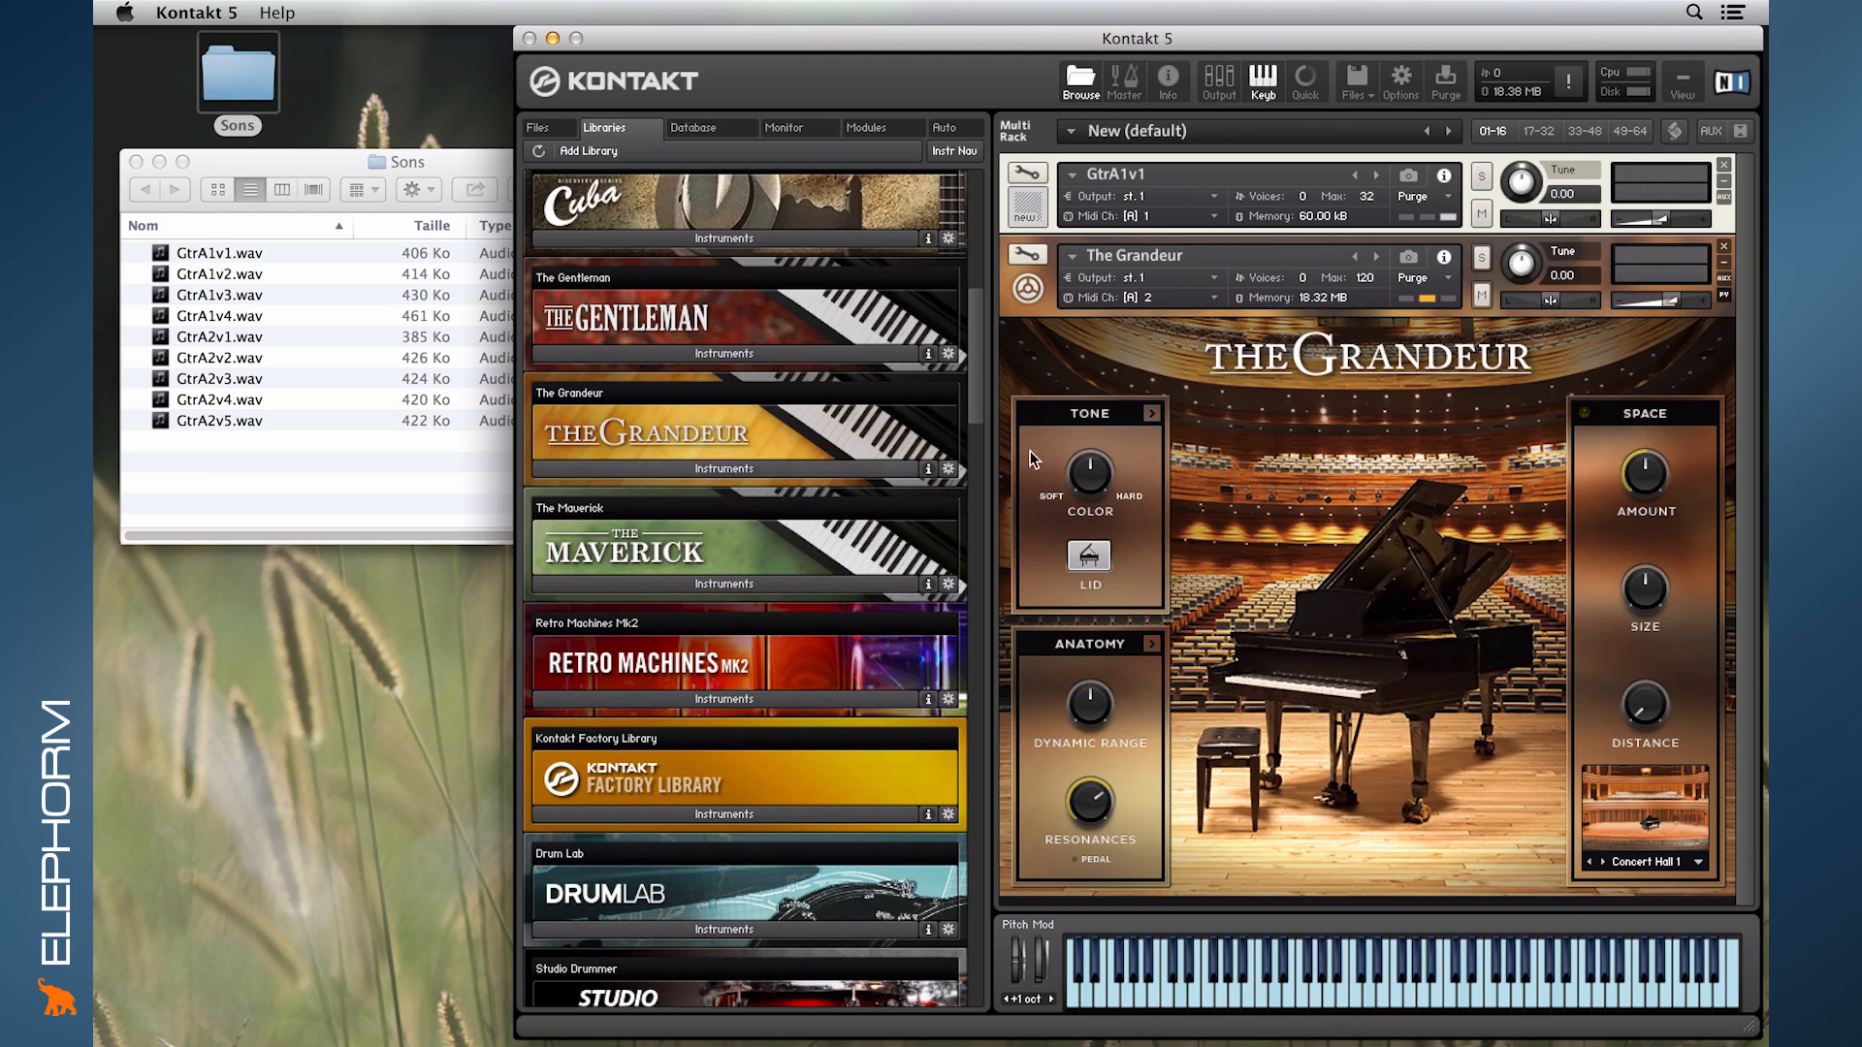
- Minimize The Grandeur's performance view, inspect the piano's edit mode, and return to the rack
{"action": "left_click", "coordinate": [1724, 293]}
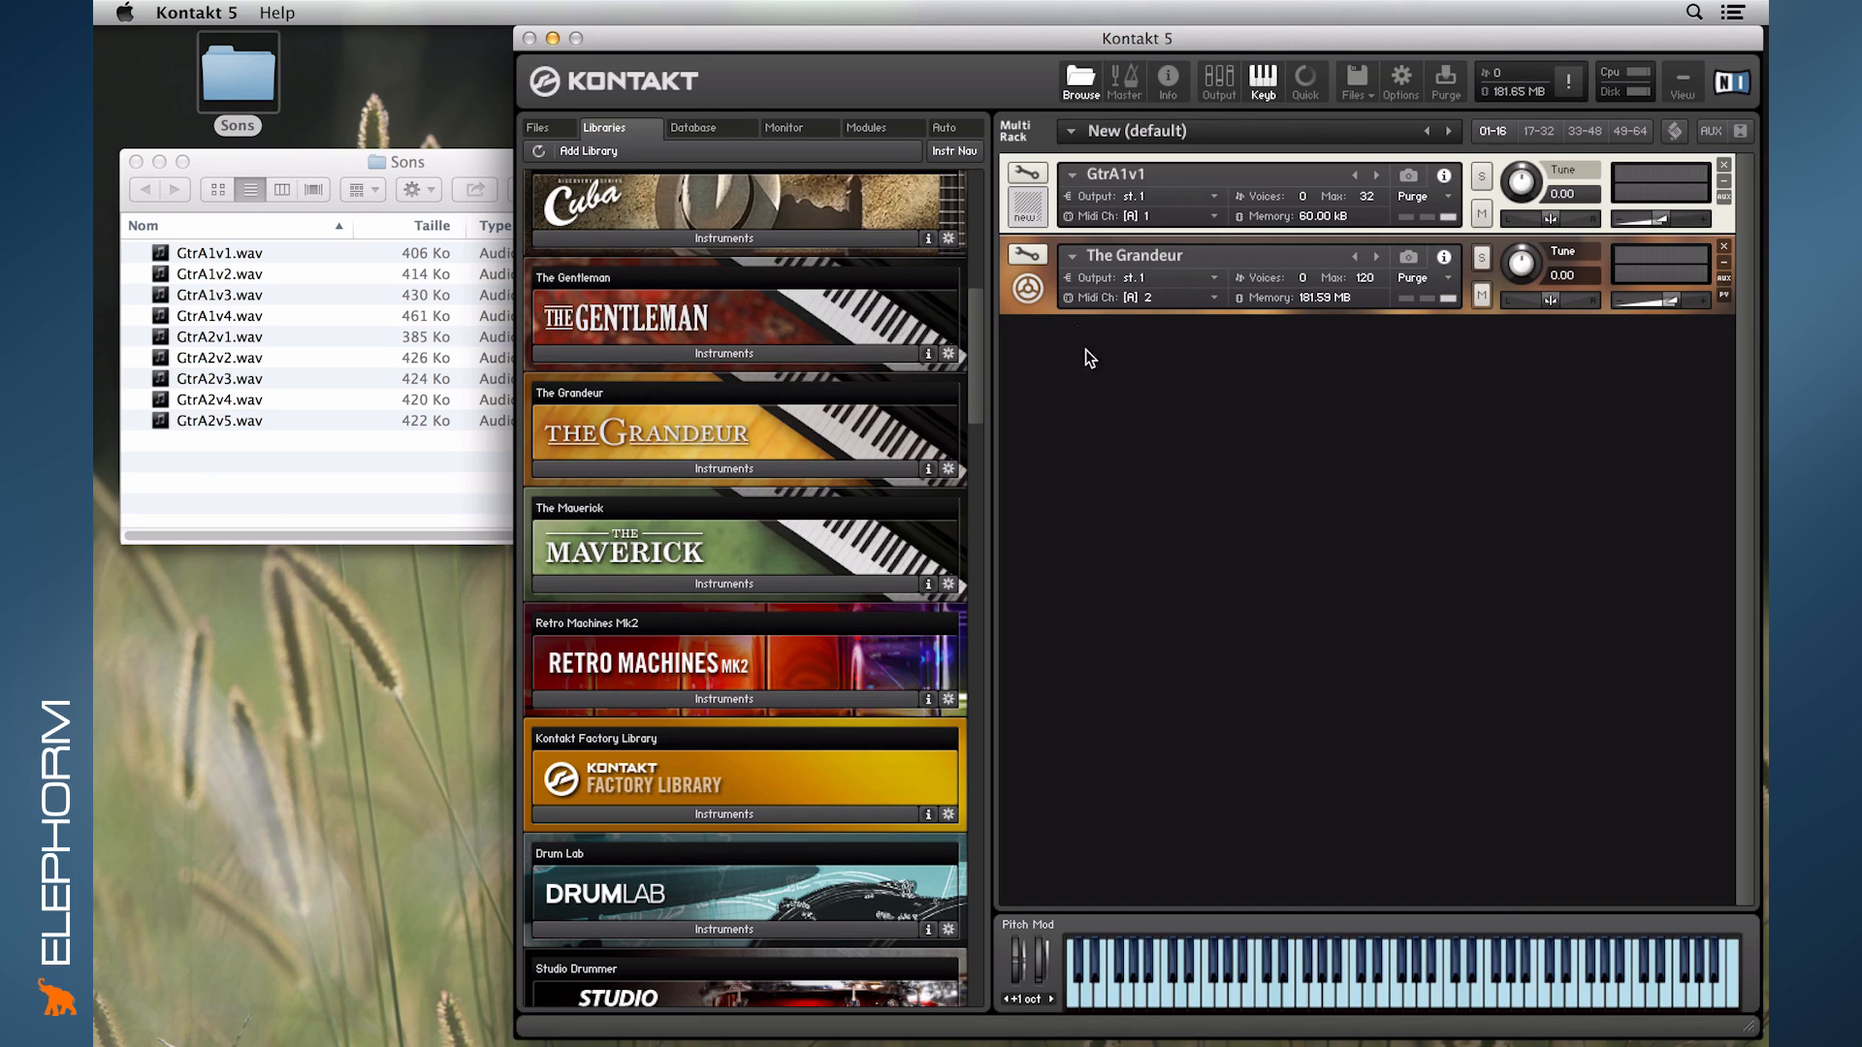
{"action": "left_click", "coordinate": [1030, 252]}
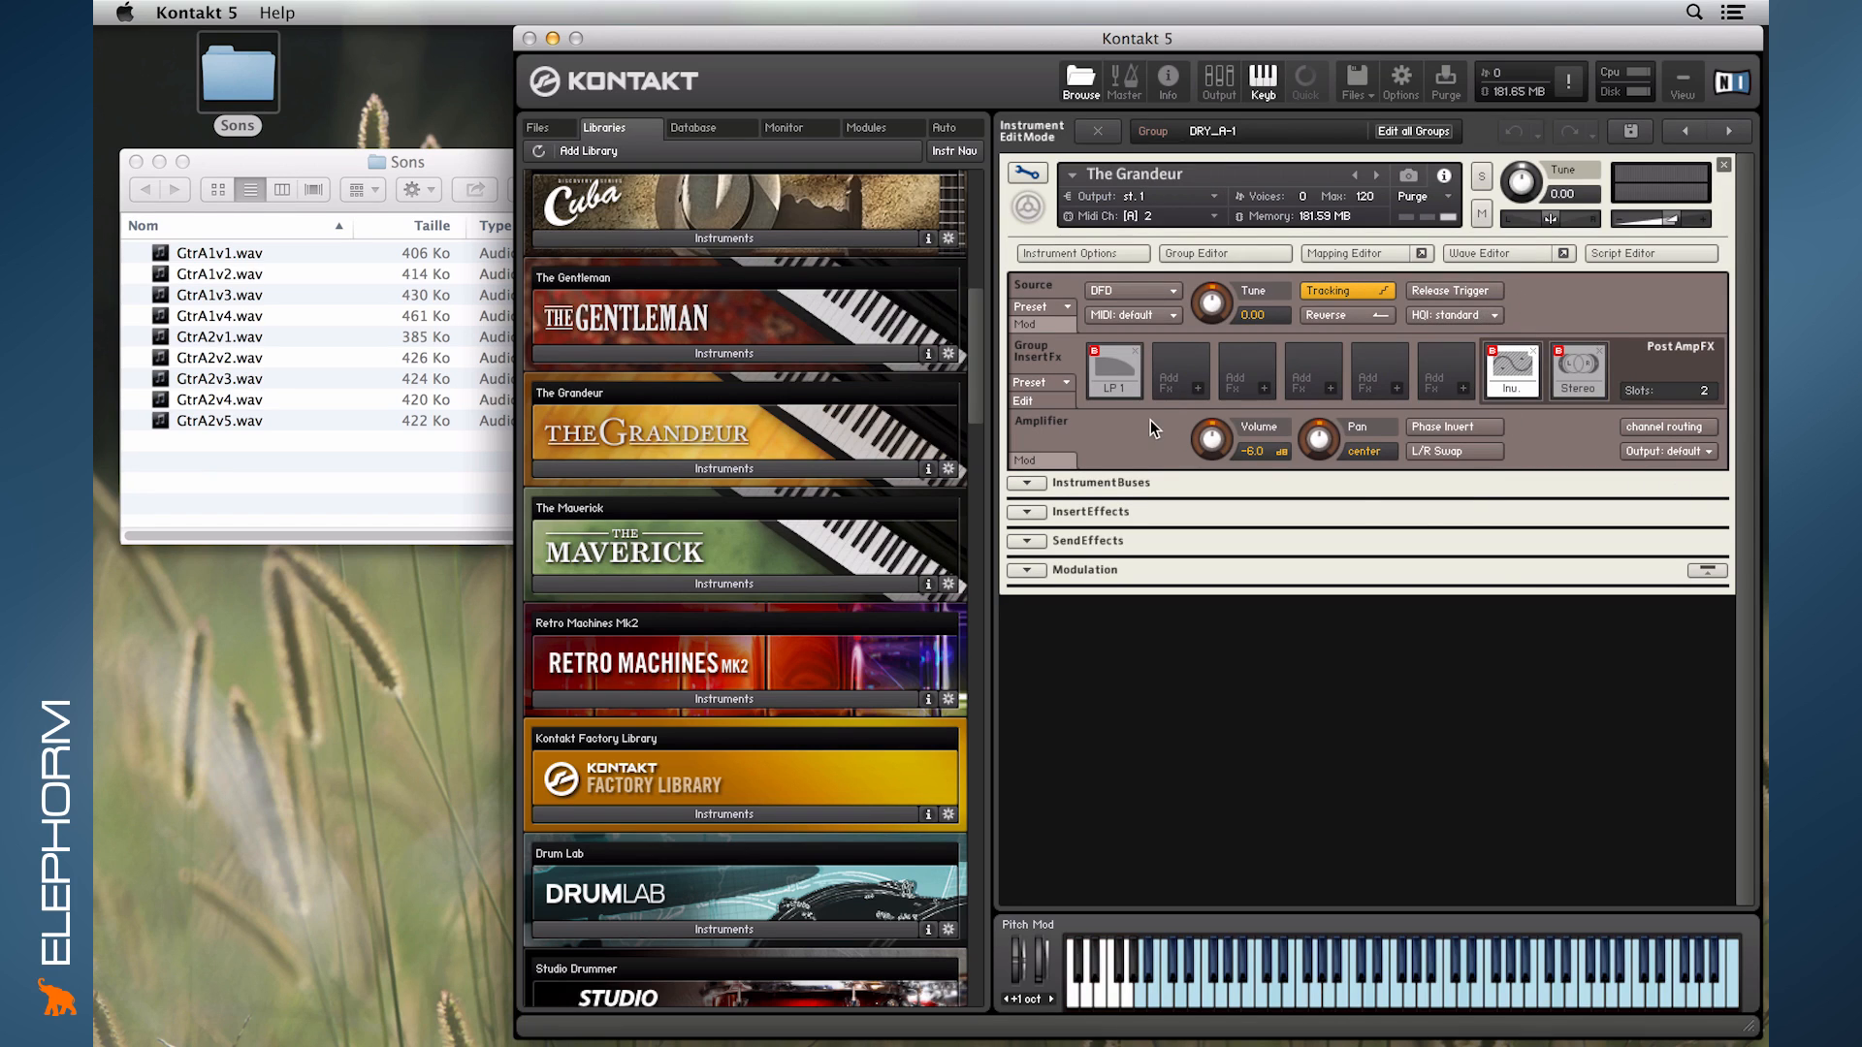
{"action": "left_click", "coordinate": [1021, 171]}
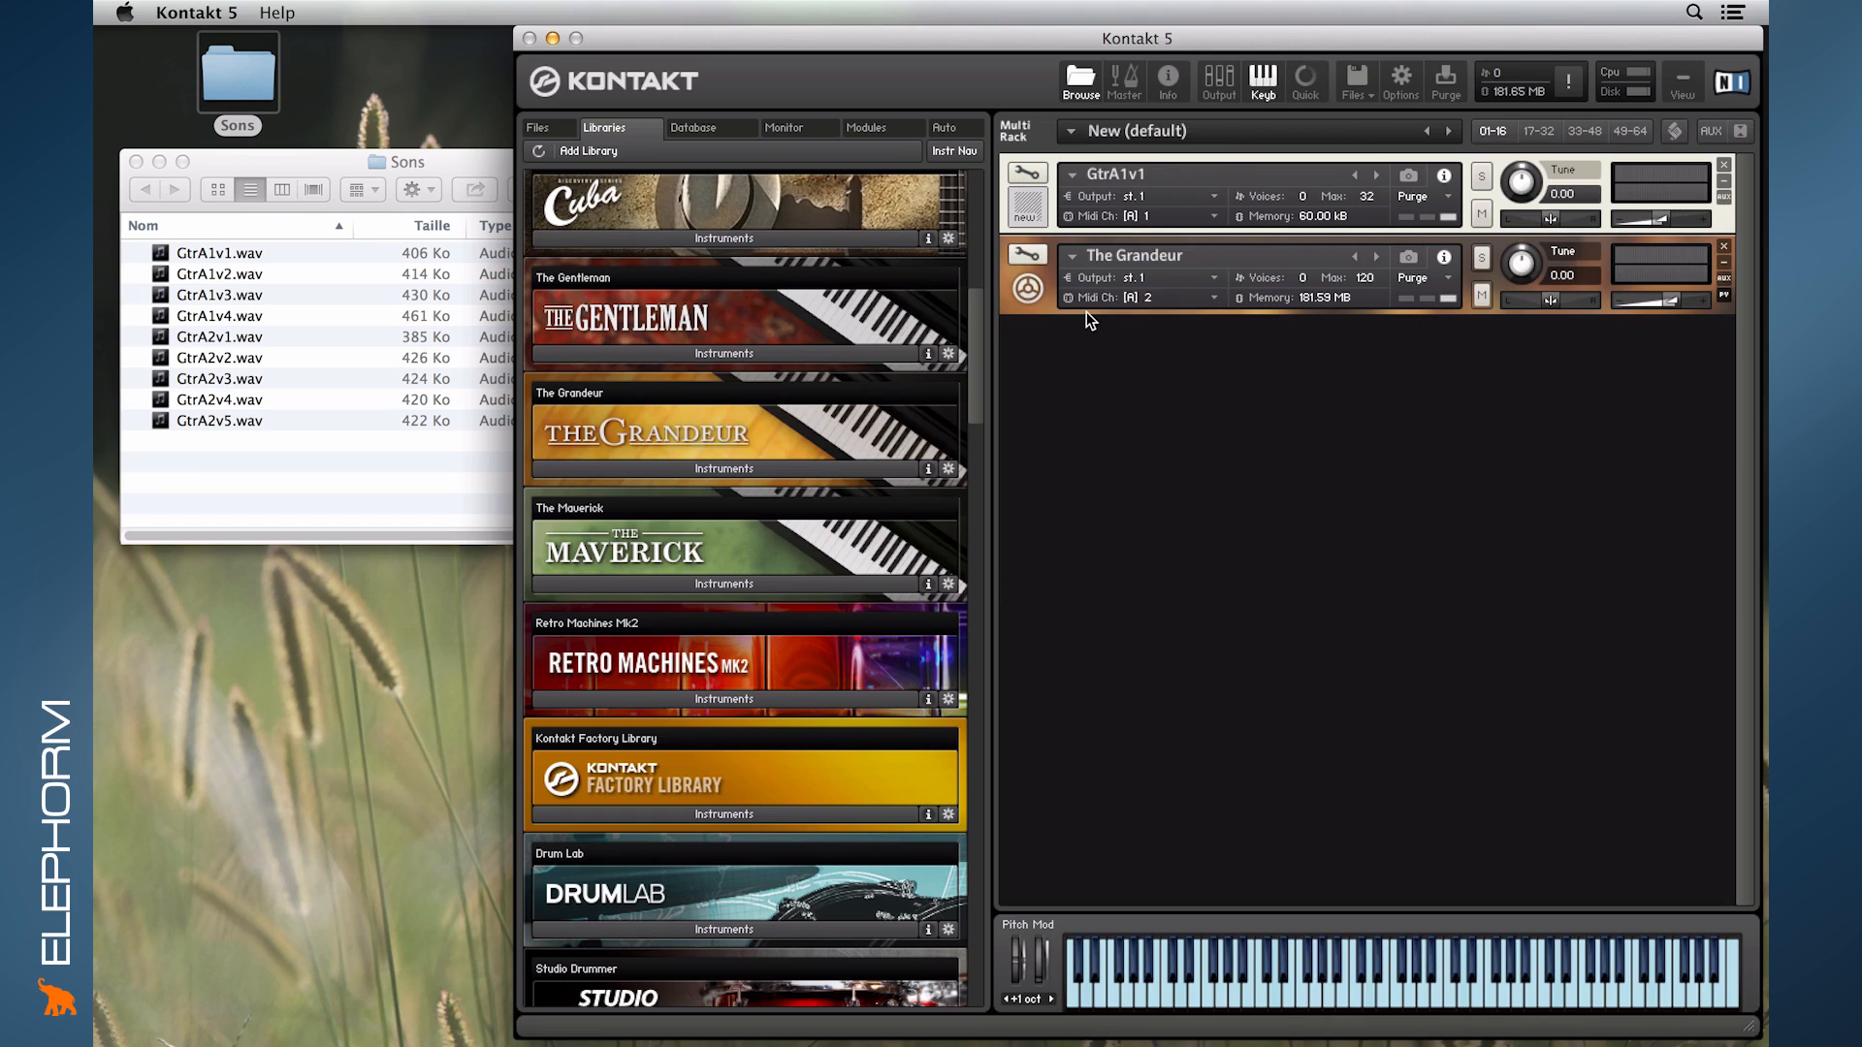
- Open the GtrA1v1 instrument for editing and collapse its Insert Effects and Send Effects sections
{"action": "left_click", "coordinate": [1027, 175]}
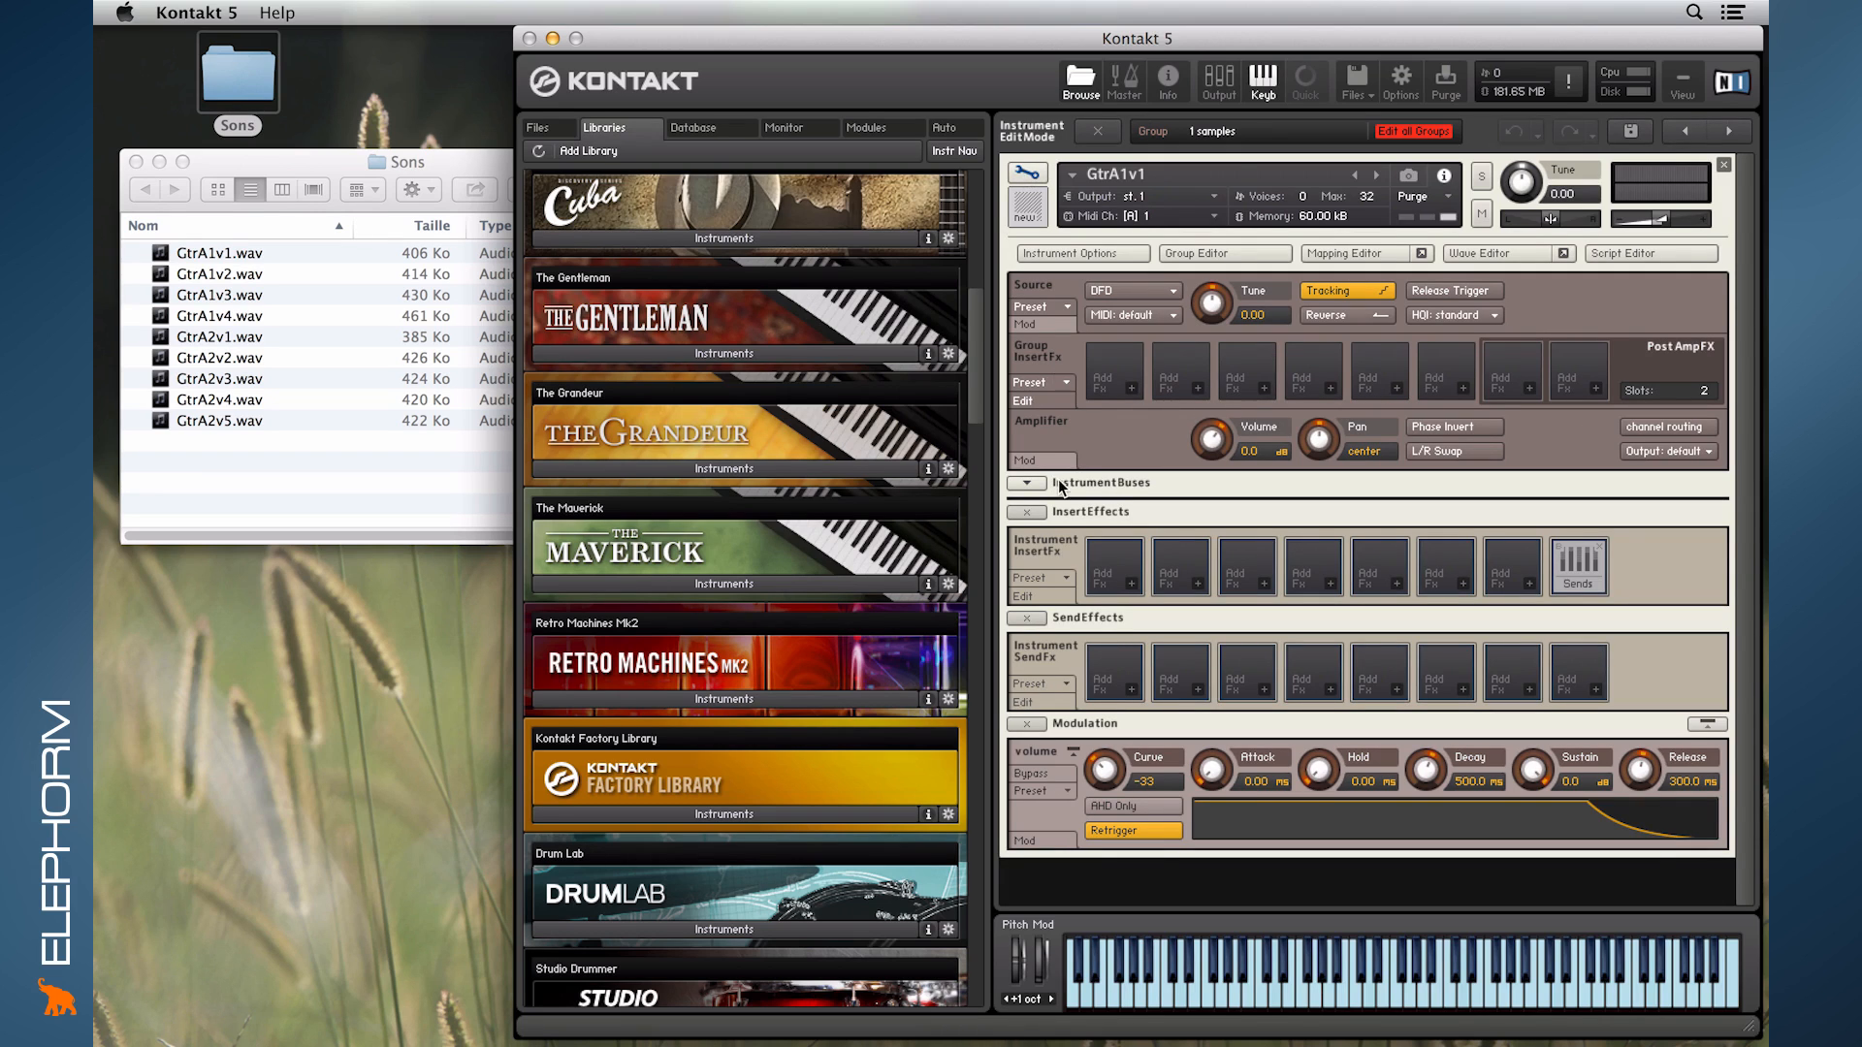
{"action": "left_click", "coordinate": [1025, 514]}
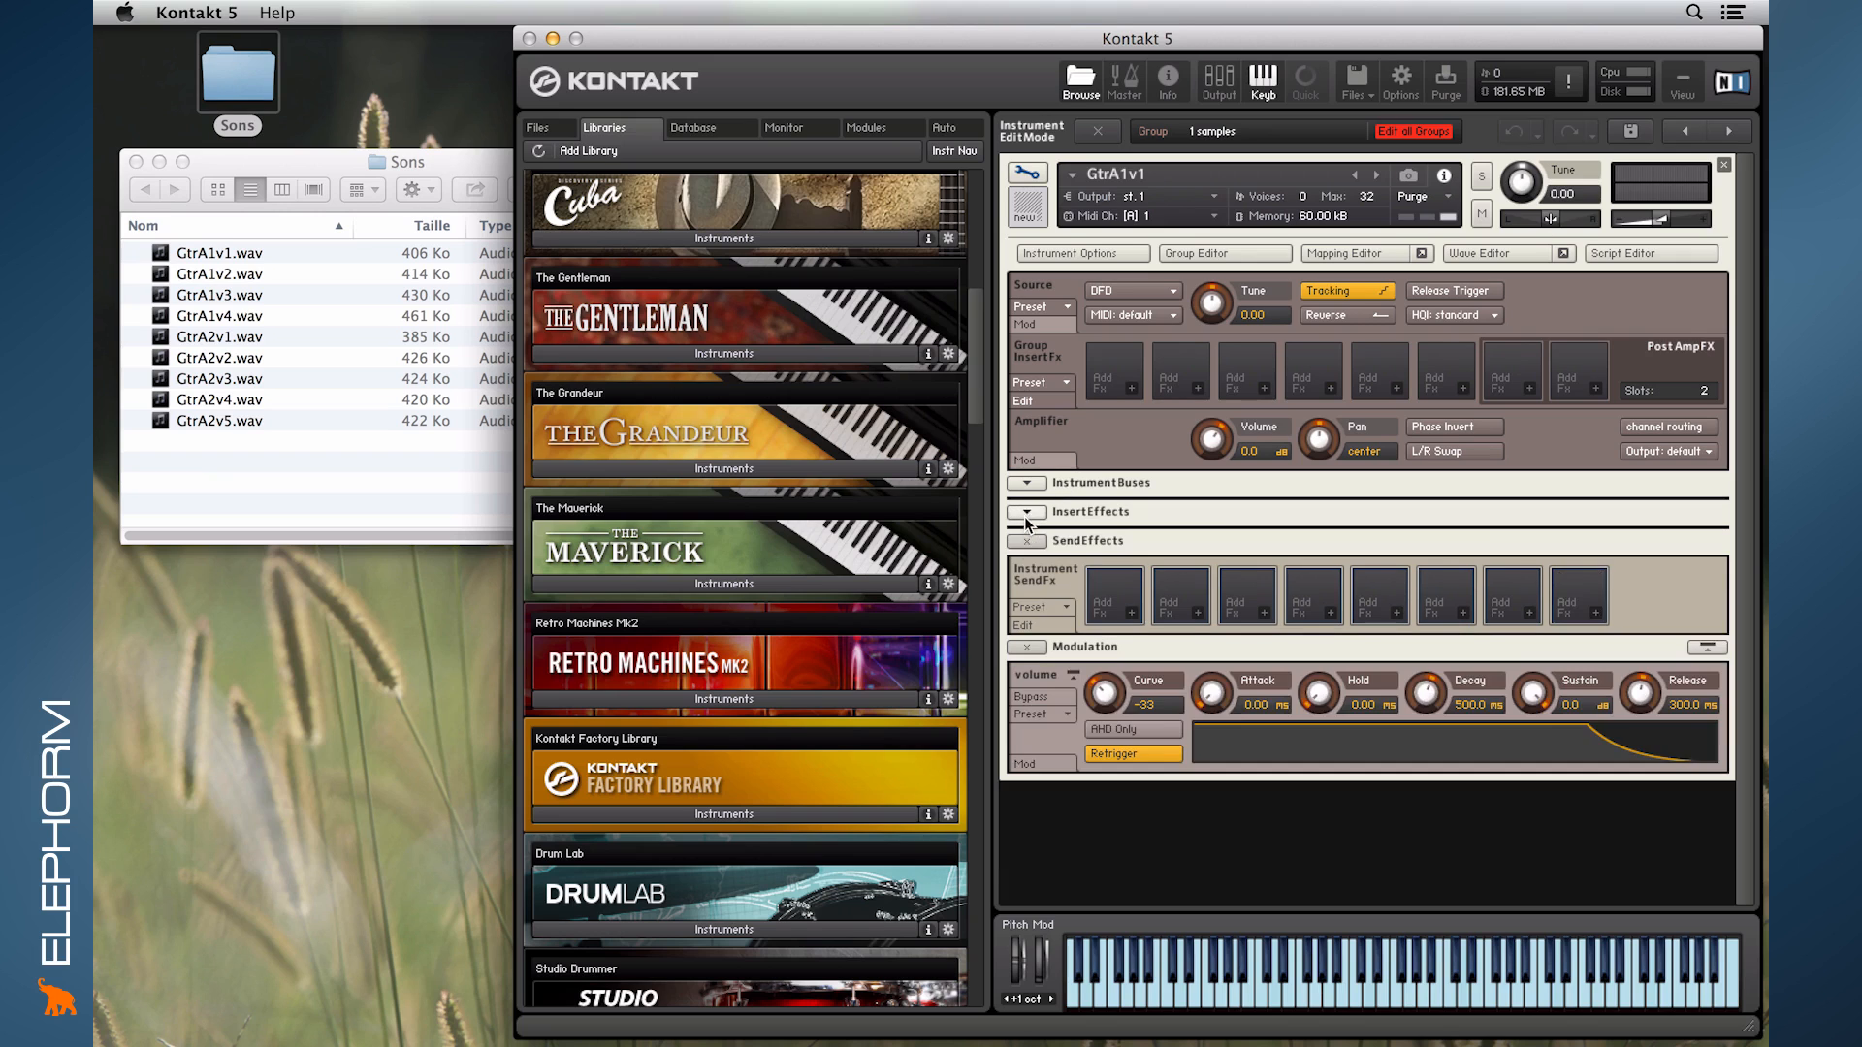
{"action": "left_click", "coordinate": [1026, 541]}
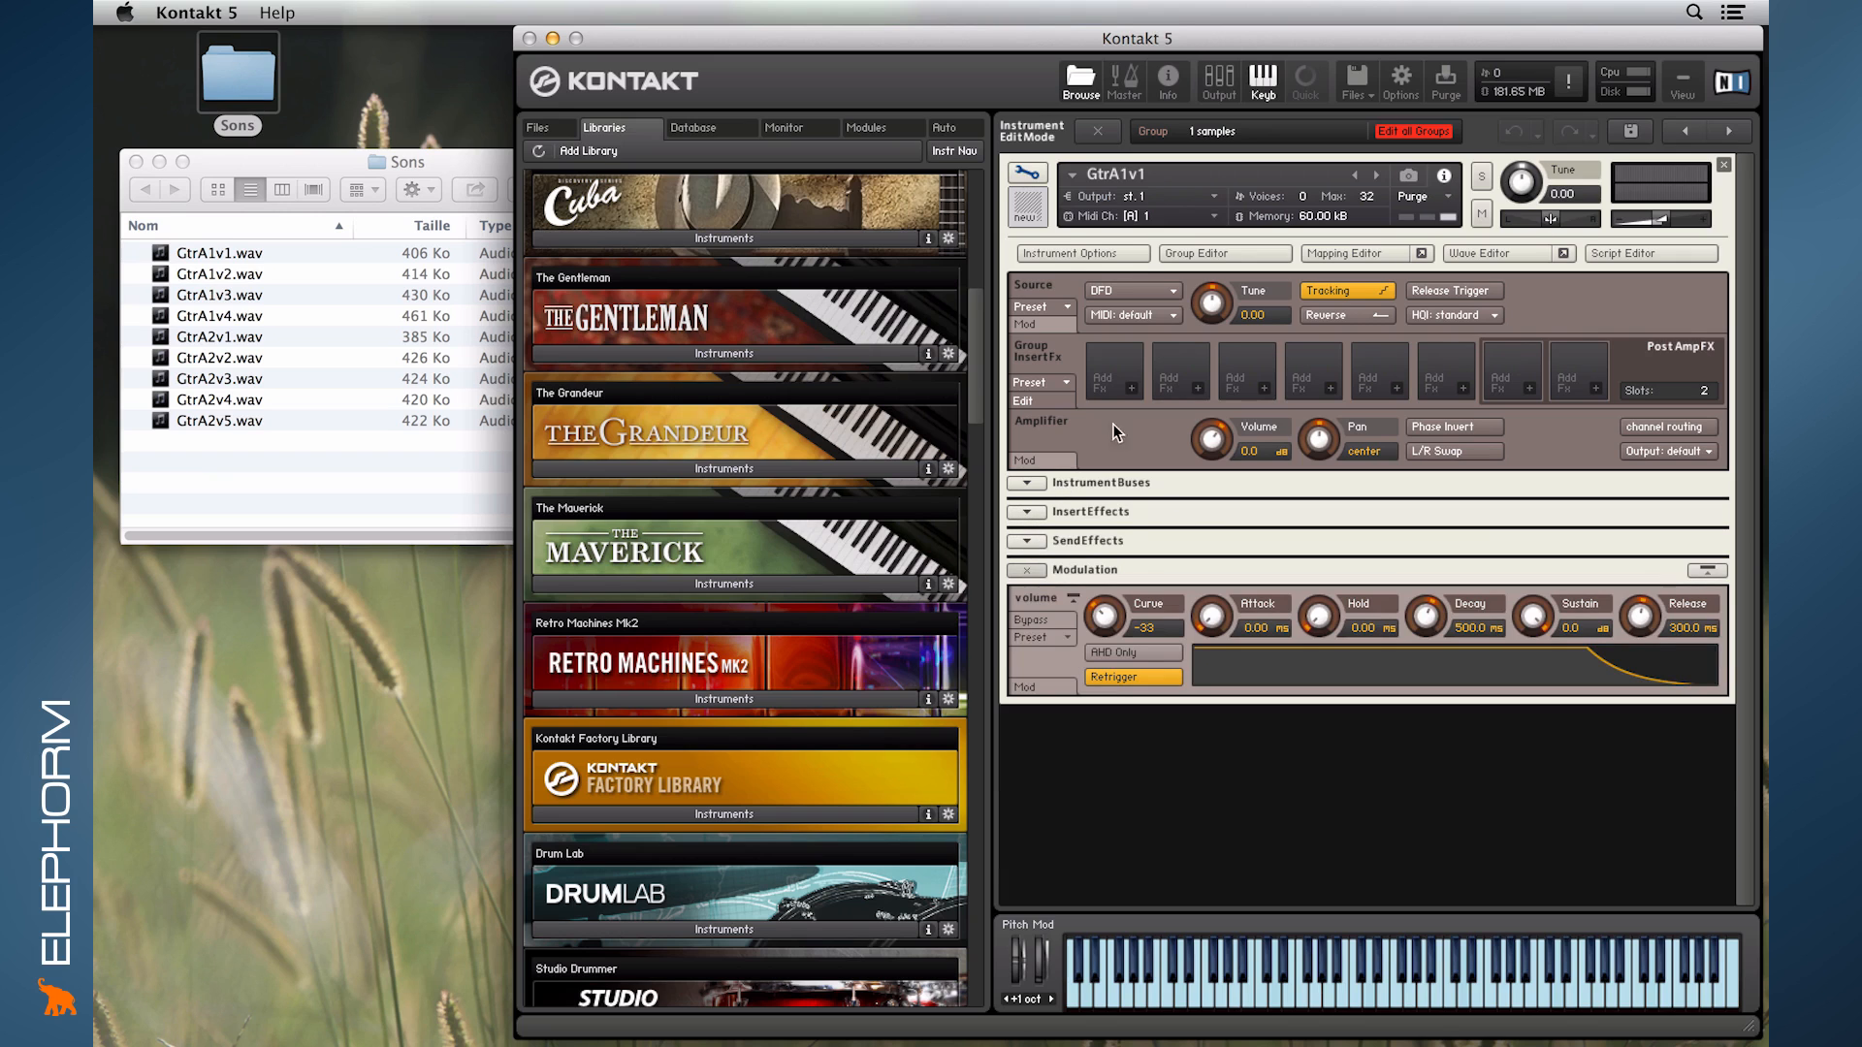
- Review every page of the GtrA1v1 Instrument Options, from Instrument and Voice Handling through Infos, and close the dialog
{"action": "left_click", "coordinate": [1097, 252]}
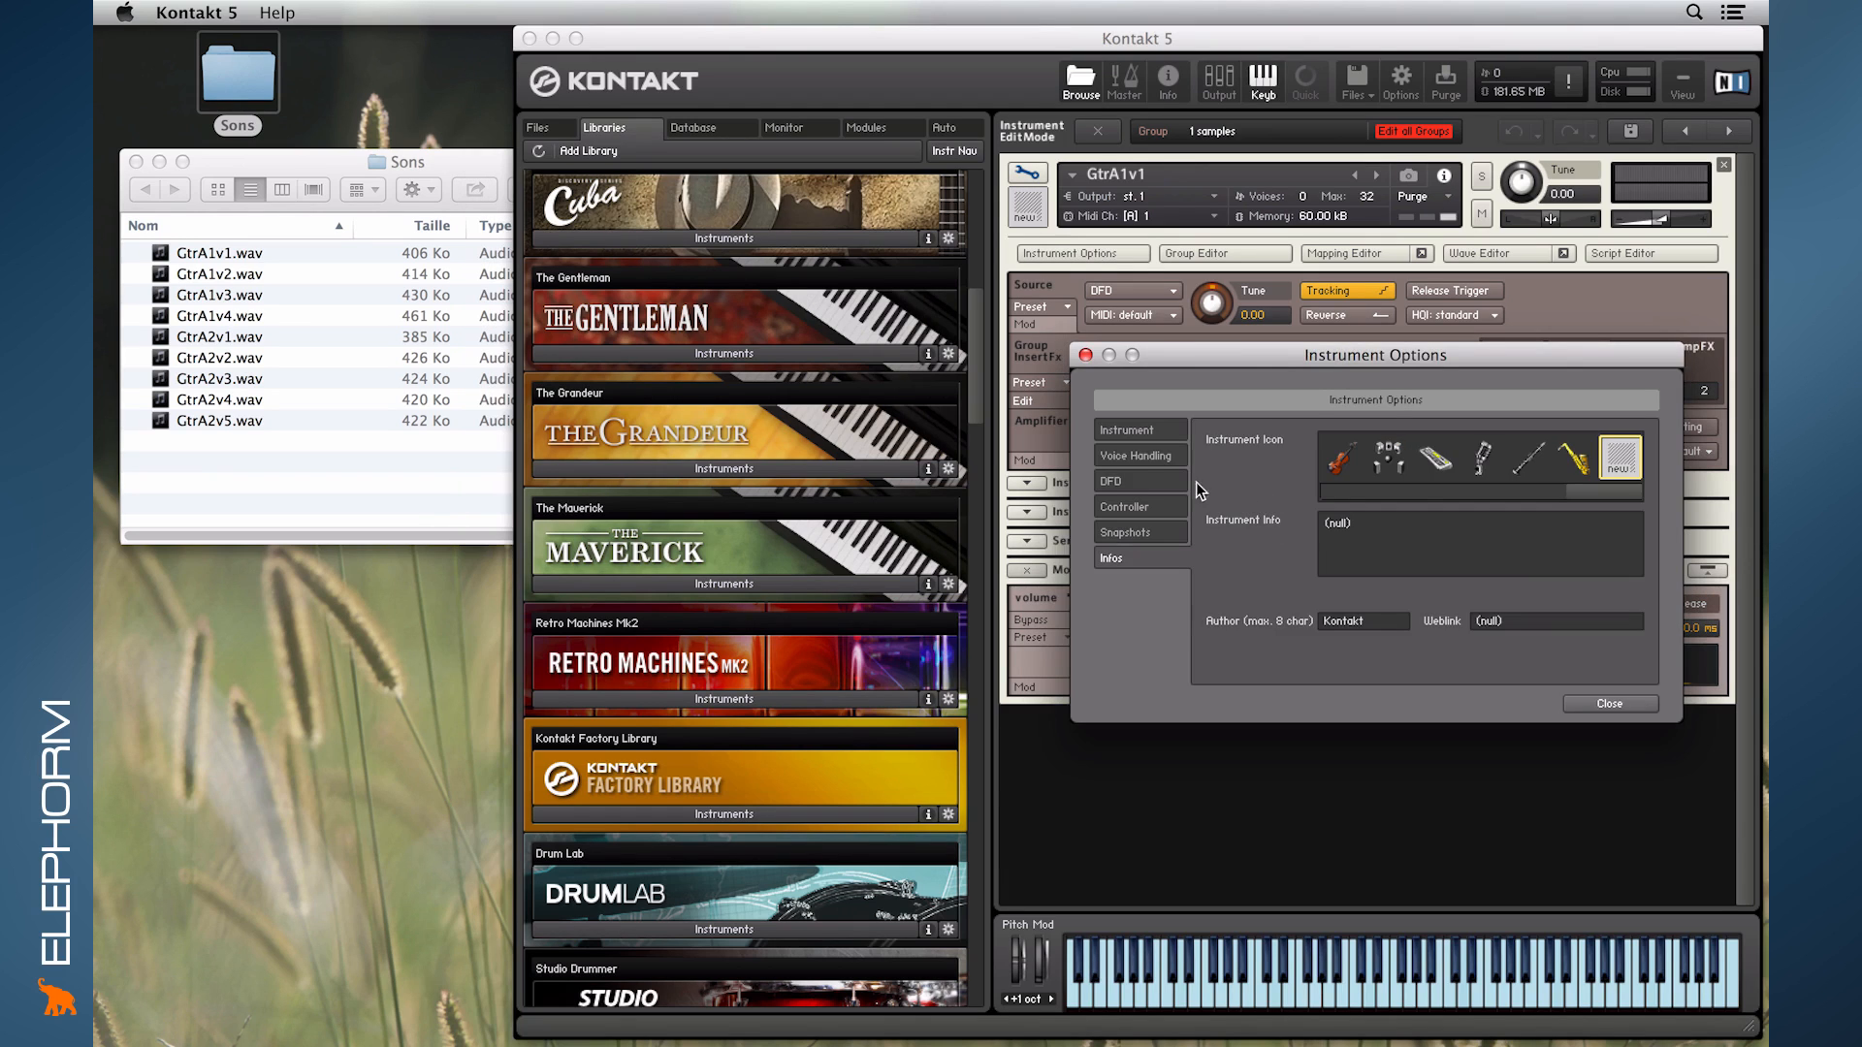
{"action": "left_click", "coordinate": [1139, 432]}
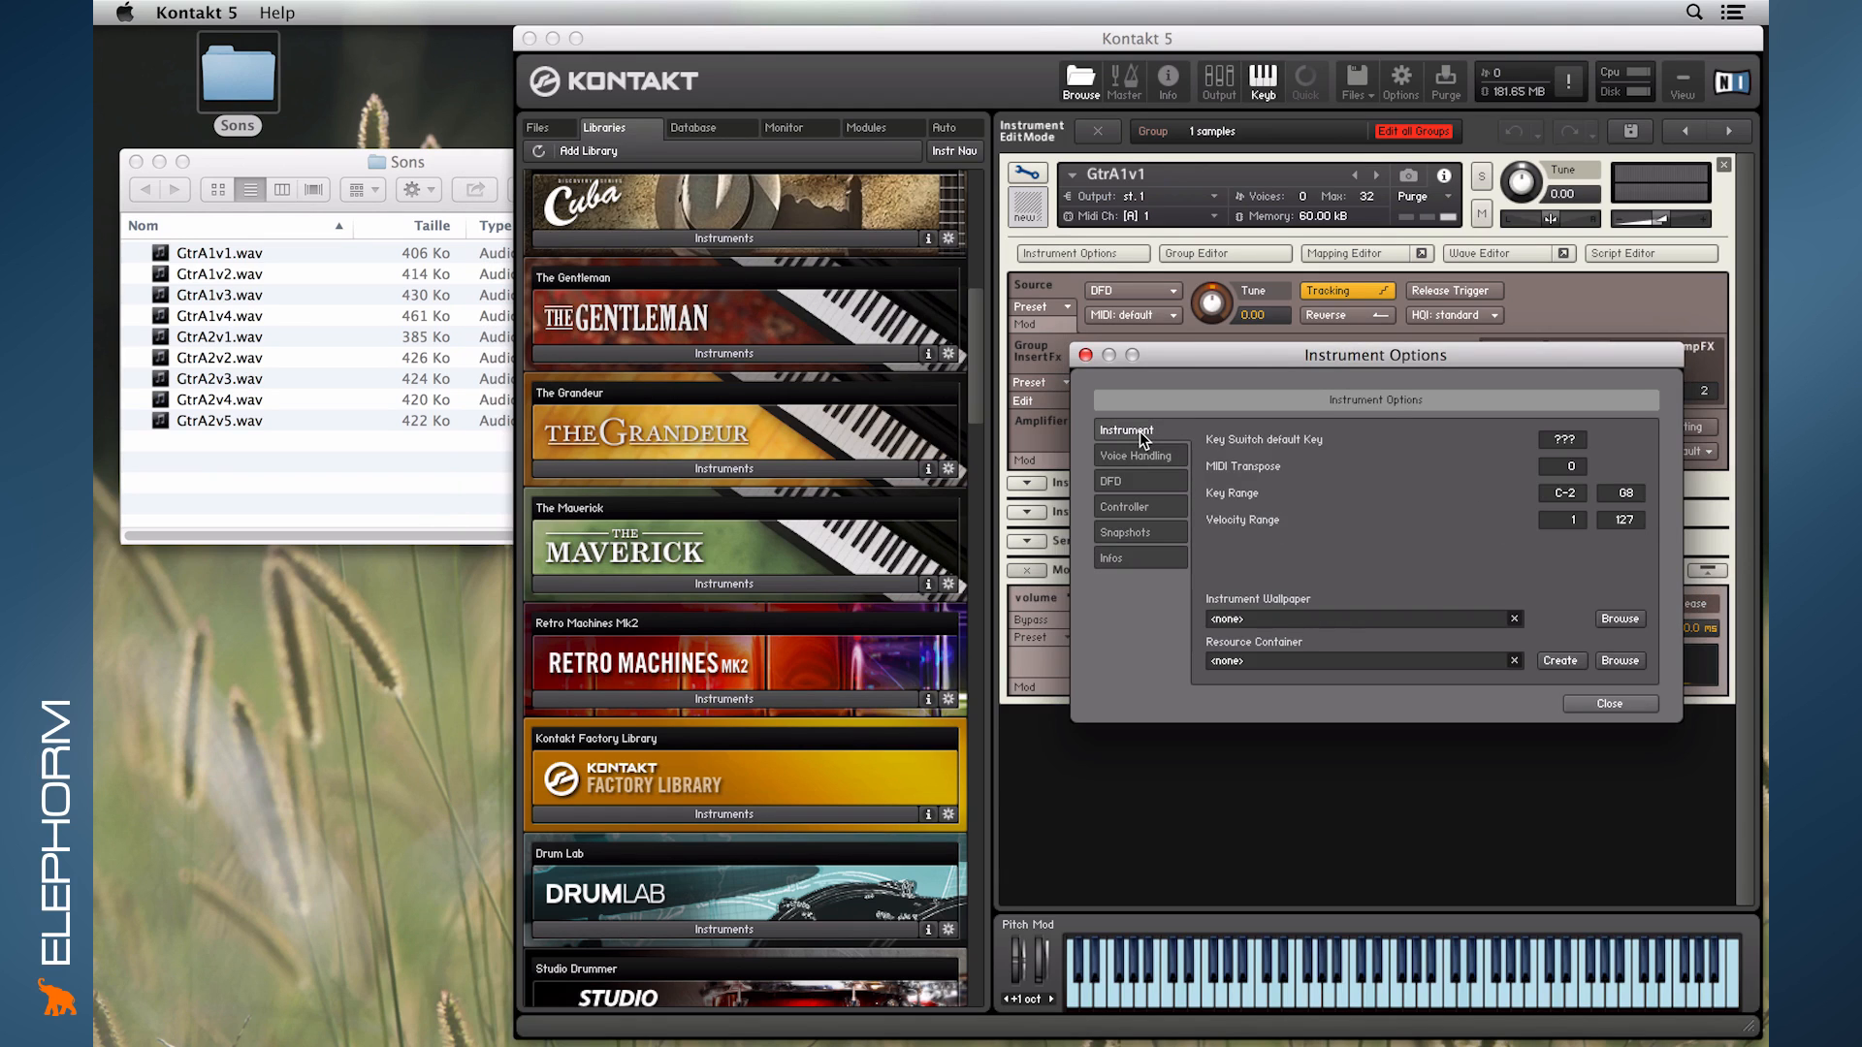
{"action": "left_click", "coordinate": [1138, 457]}
{"action": "left_click", "coordinate": [1139, 483]}
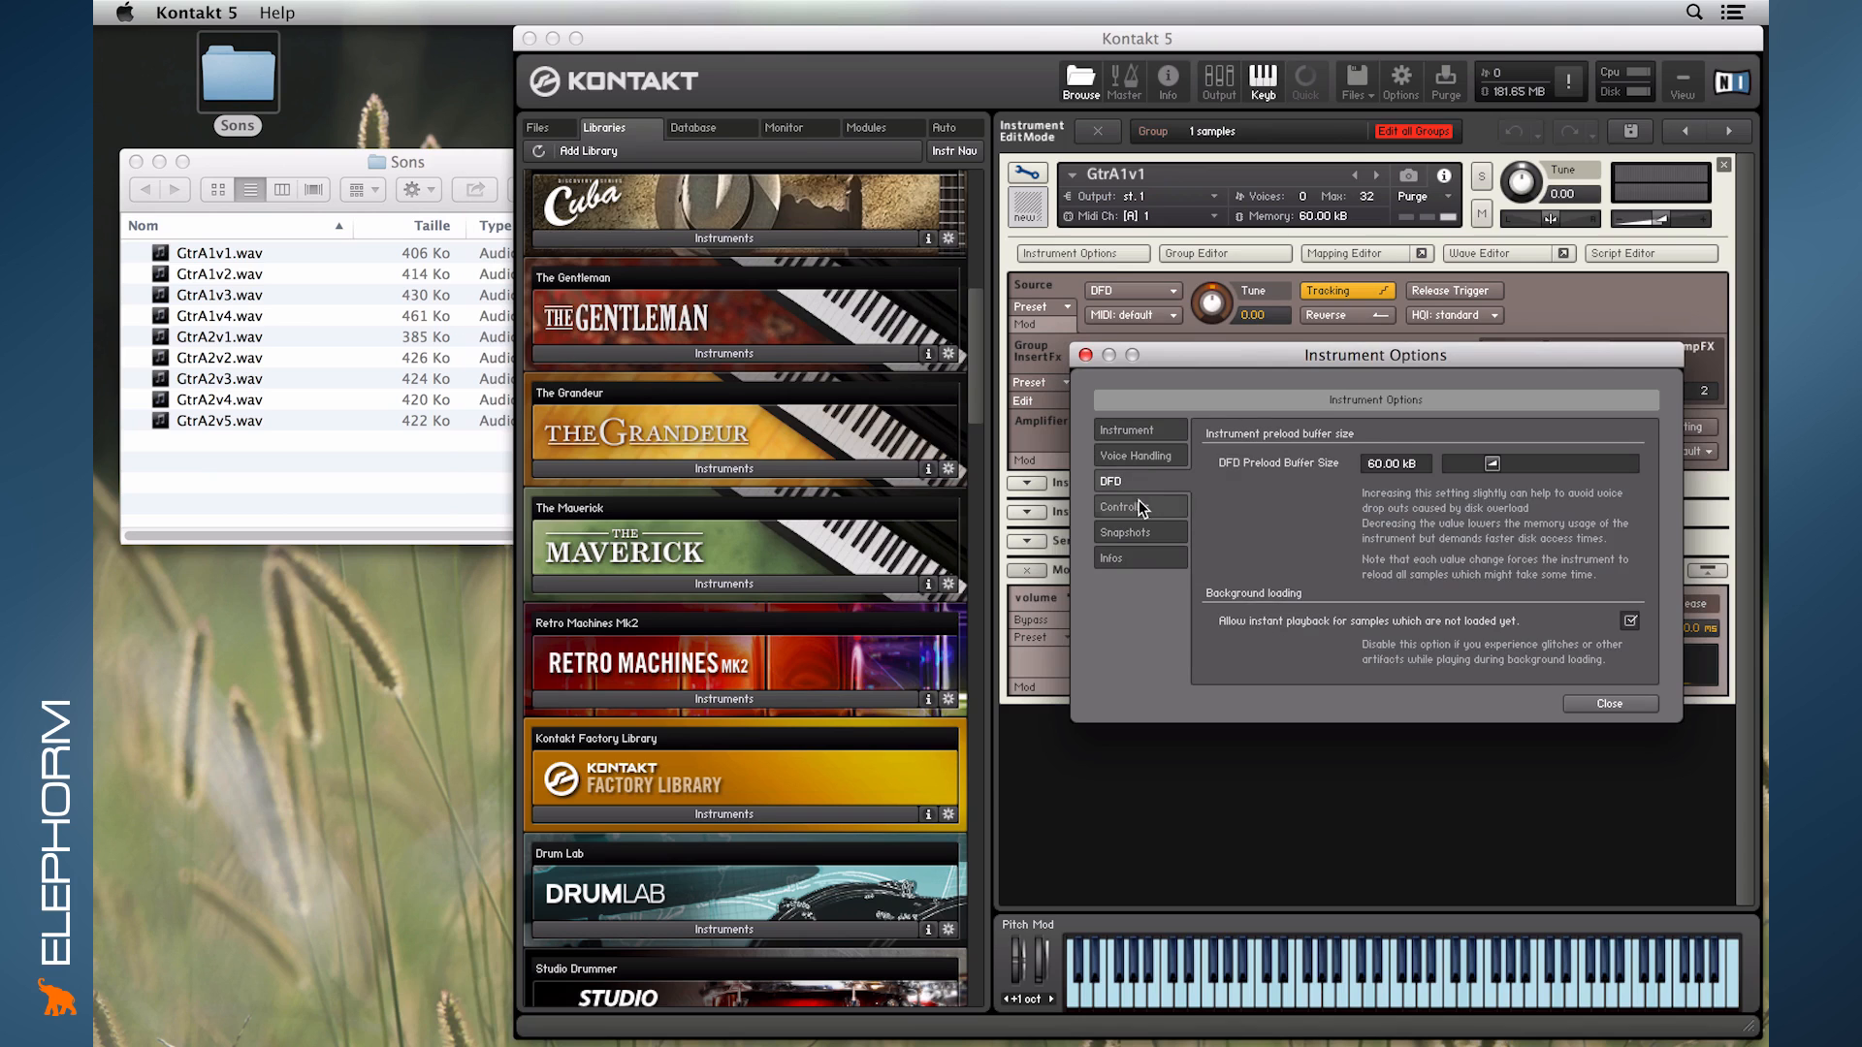
{"action": "left_click", "coordinate": [1138, 508]}
{"action": "left_click", "coordinate": [1139, 532]}
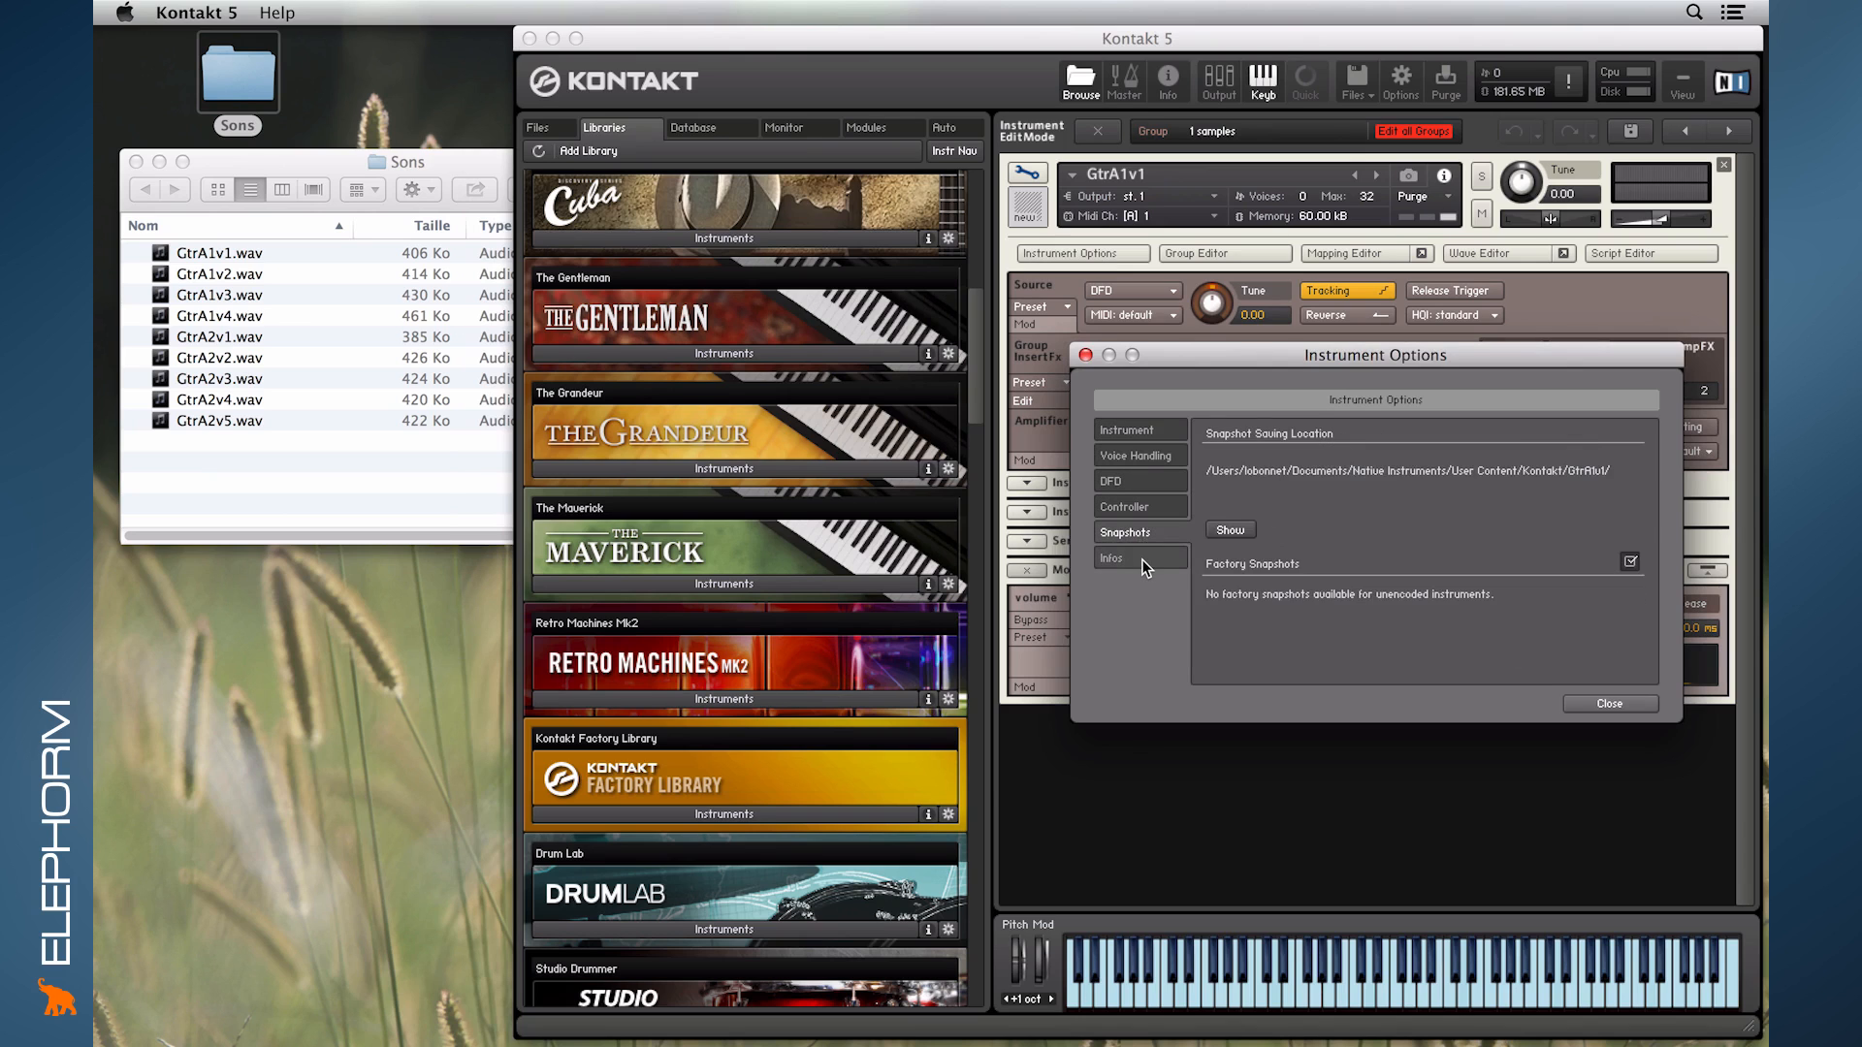
{"action": "left_click", "coordinate": [1141, 560]}
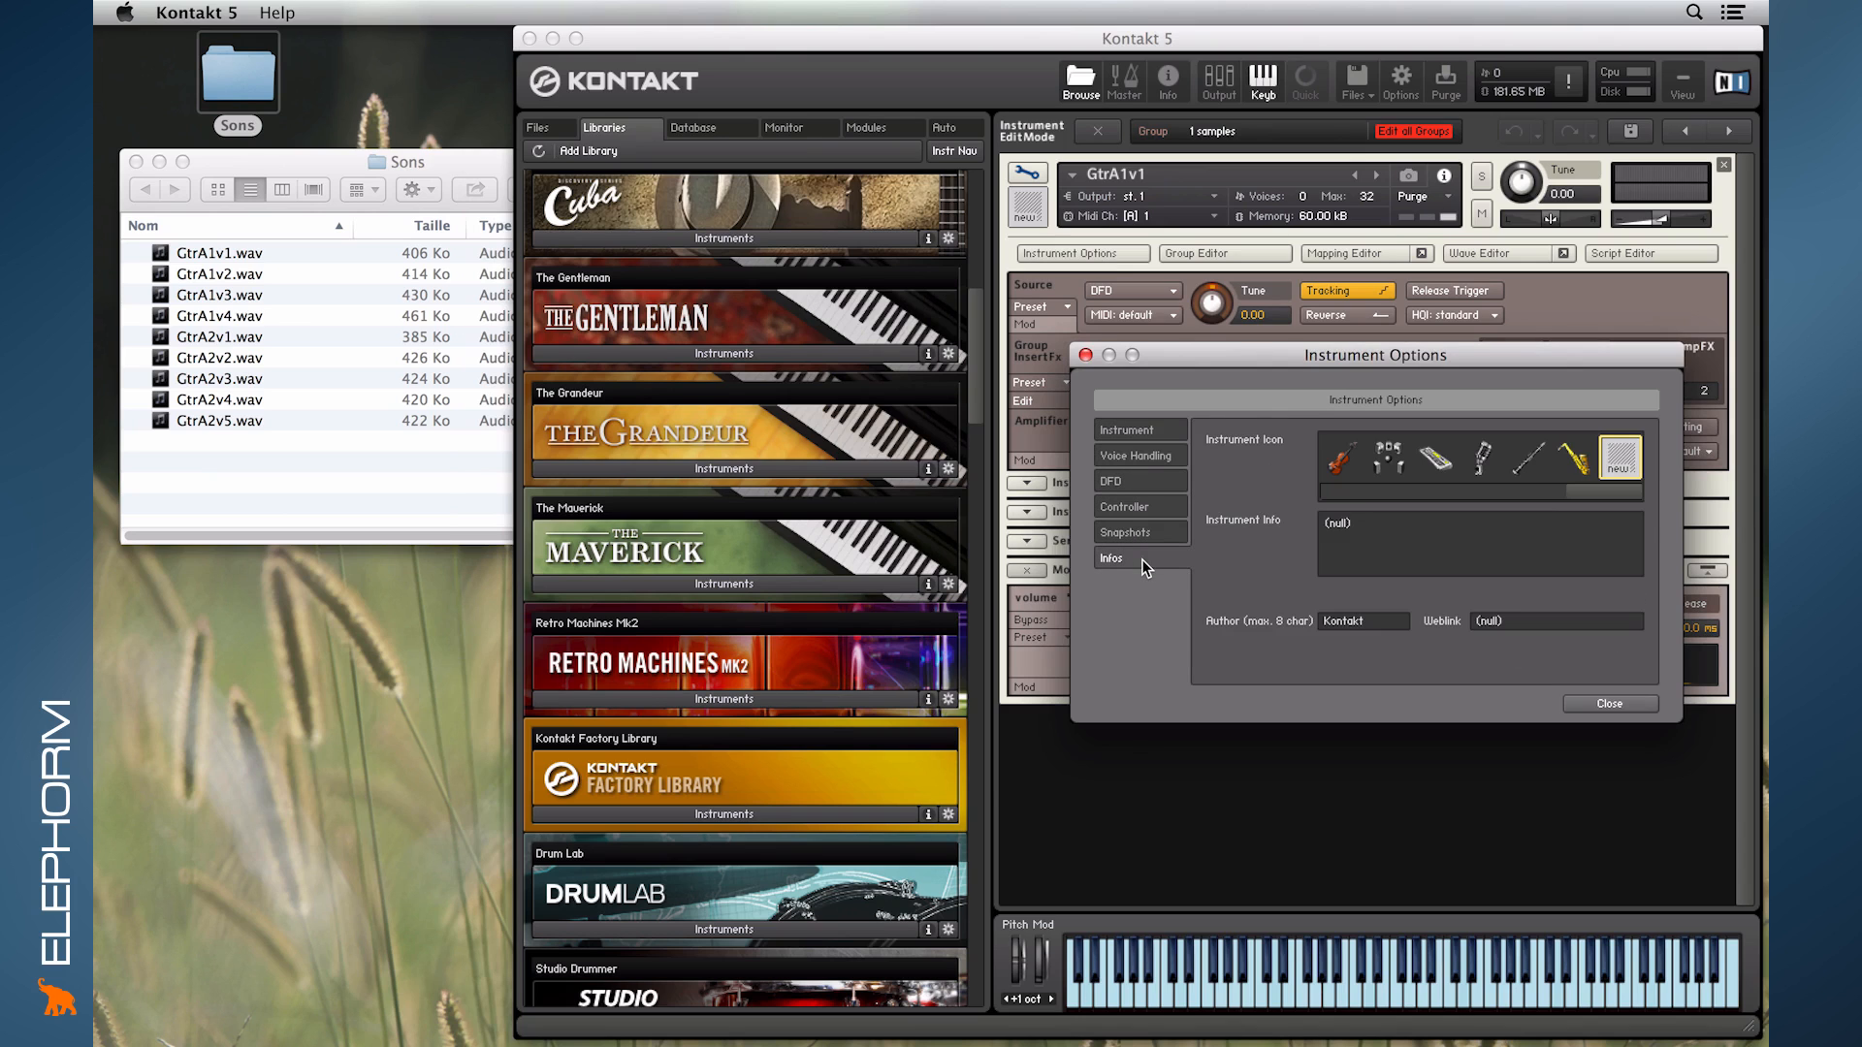
{"action": "left_click", "coordinate": [1127, 433]}
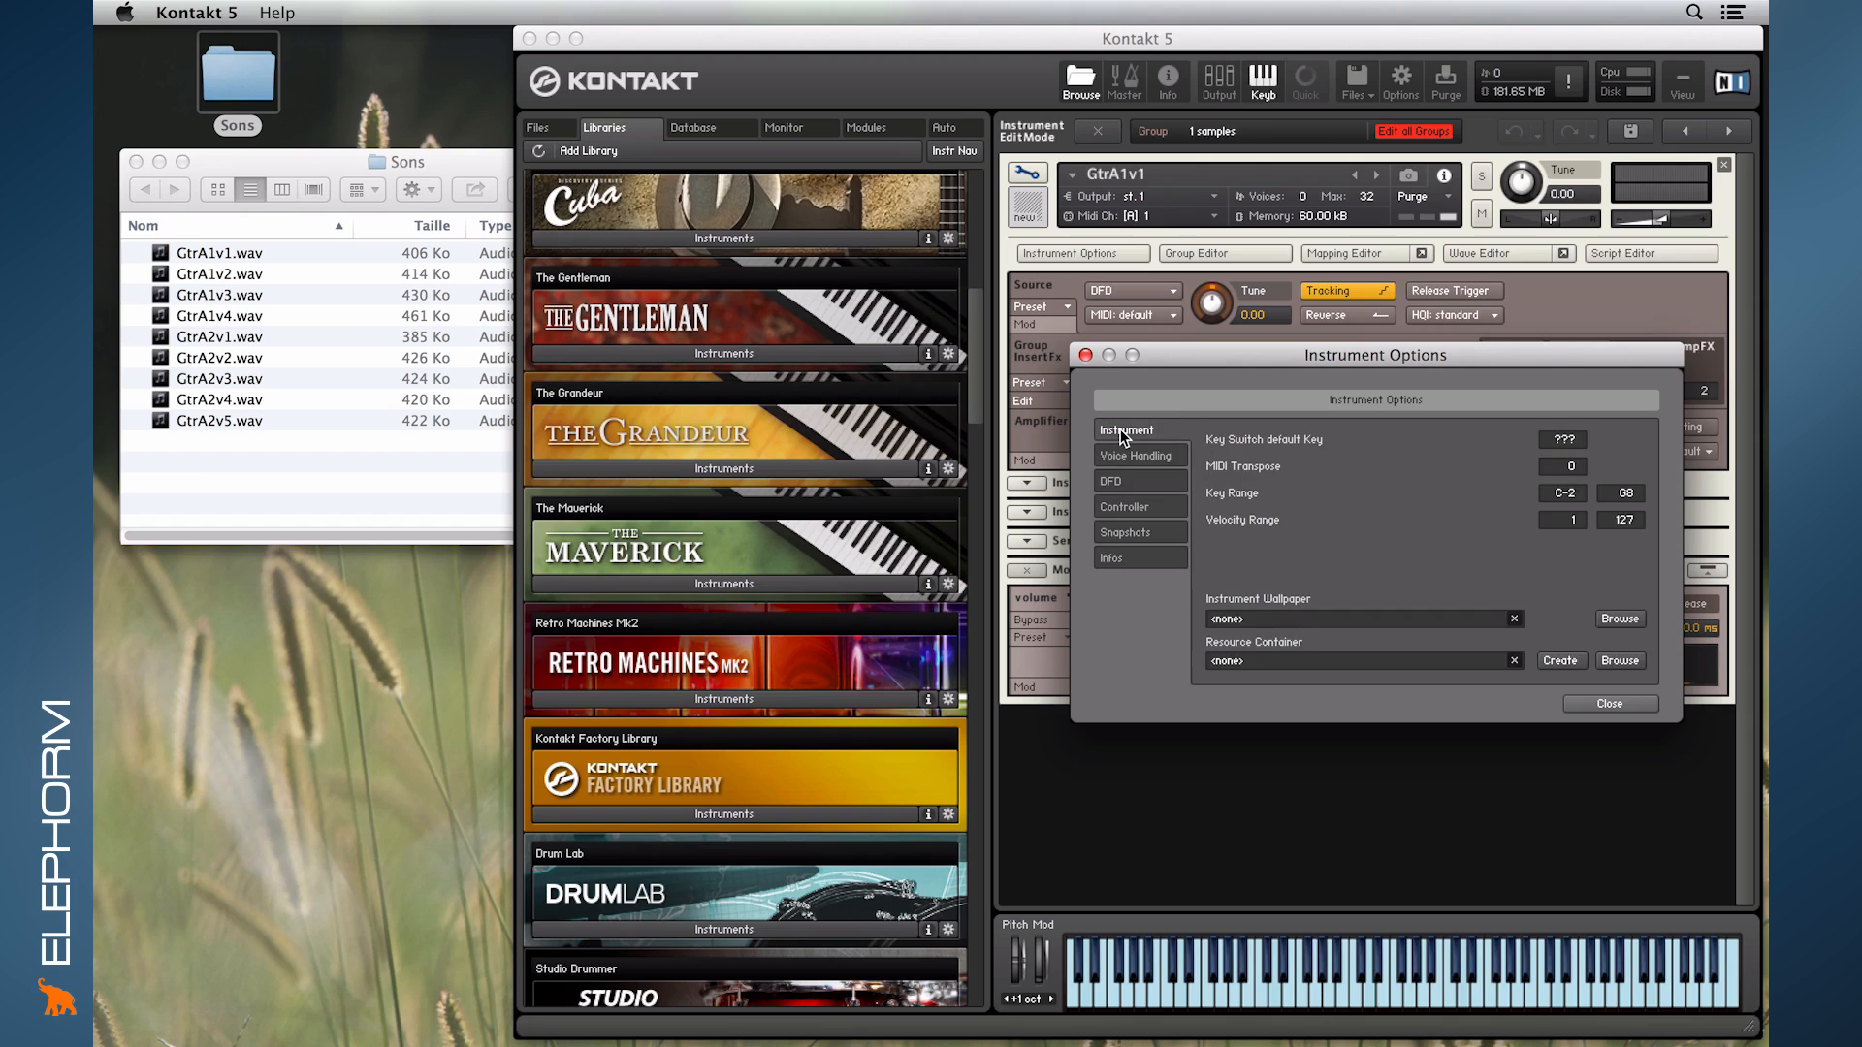
{"action": "left_click", "coordinate": [1085, 356]}
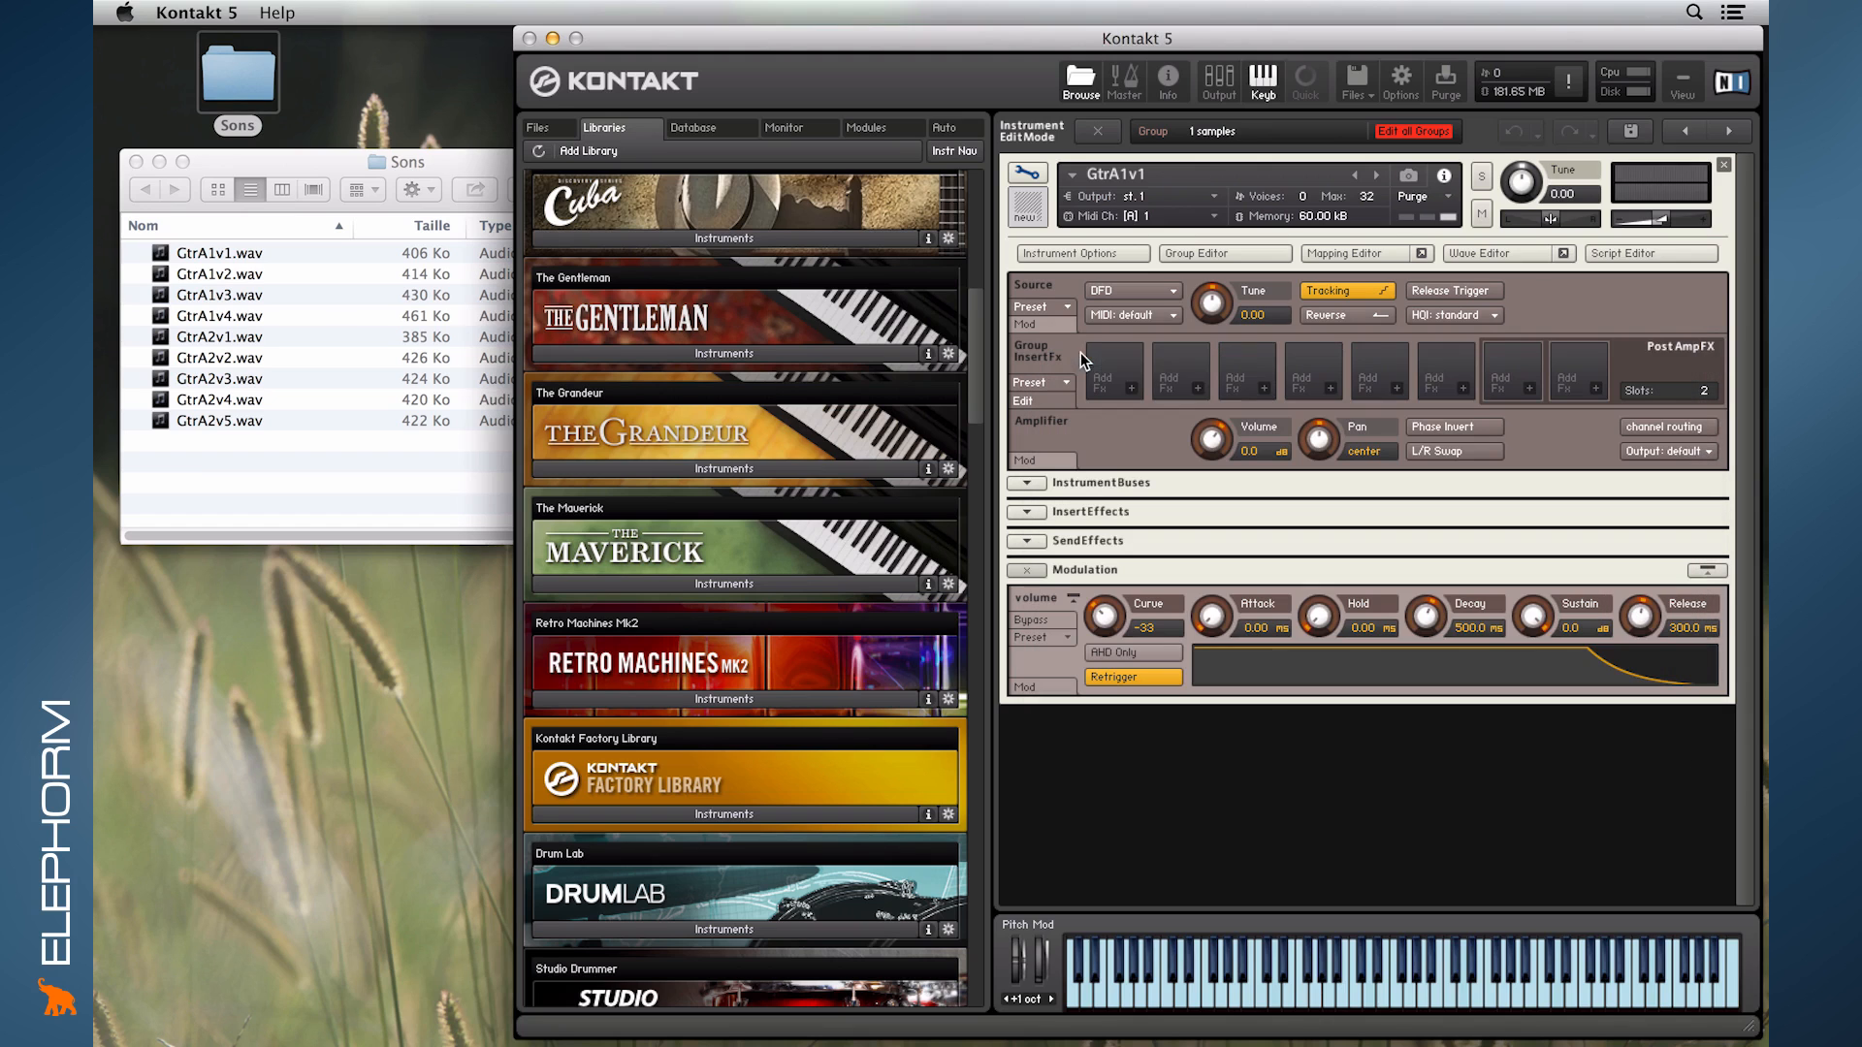
- Look over the instrument's Group Editor, close it, and examine the sample zone in the Mapping Editor
{"action": "left_click", "coordinate": [1216, 254]}
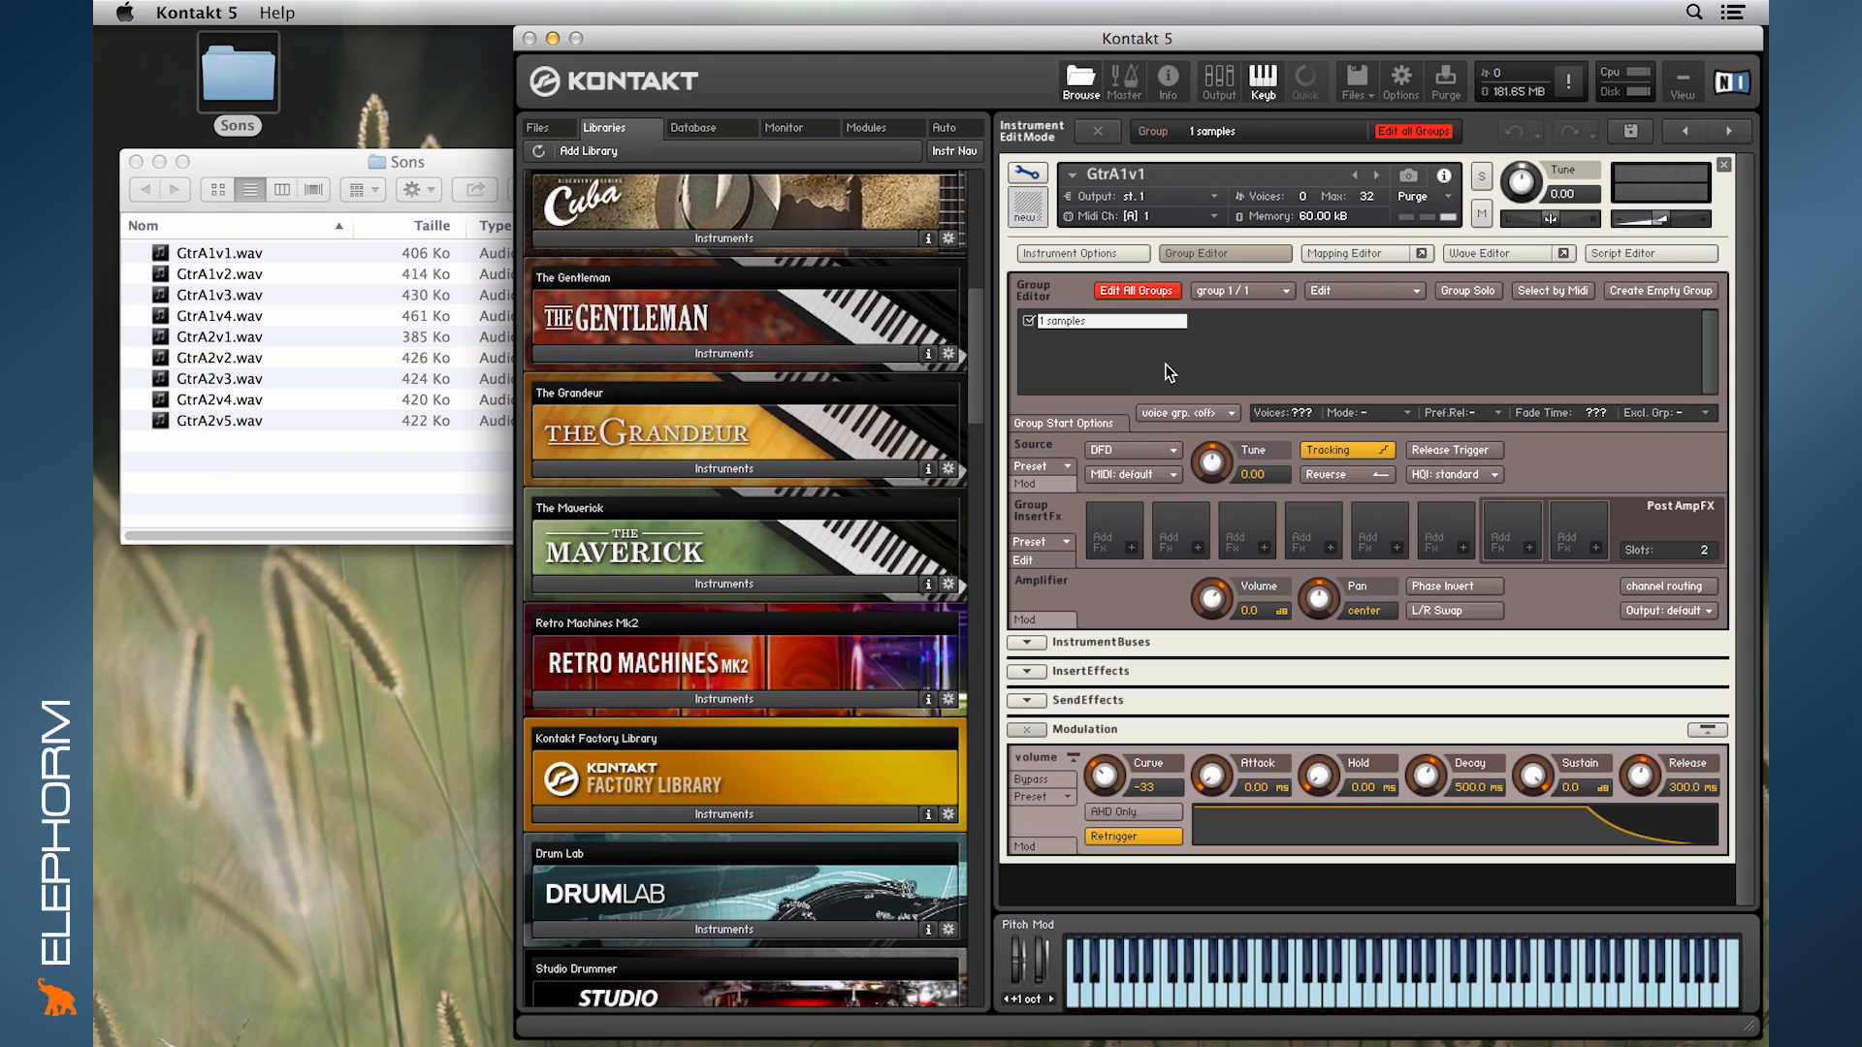
{"action": "left_click", "coordinate": [1220, 250]}
{"action": "left_click", "coordinate": [1330, 248]}
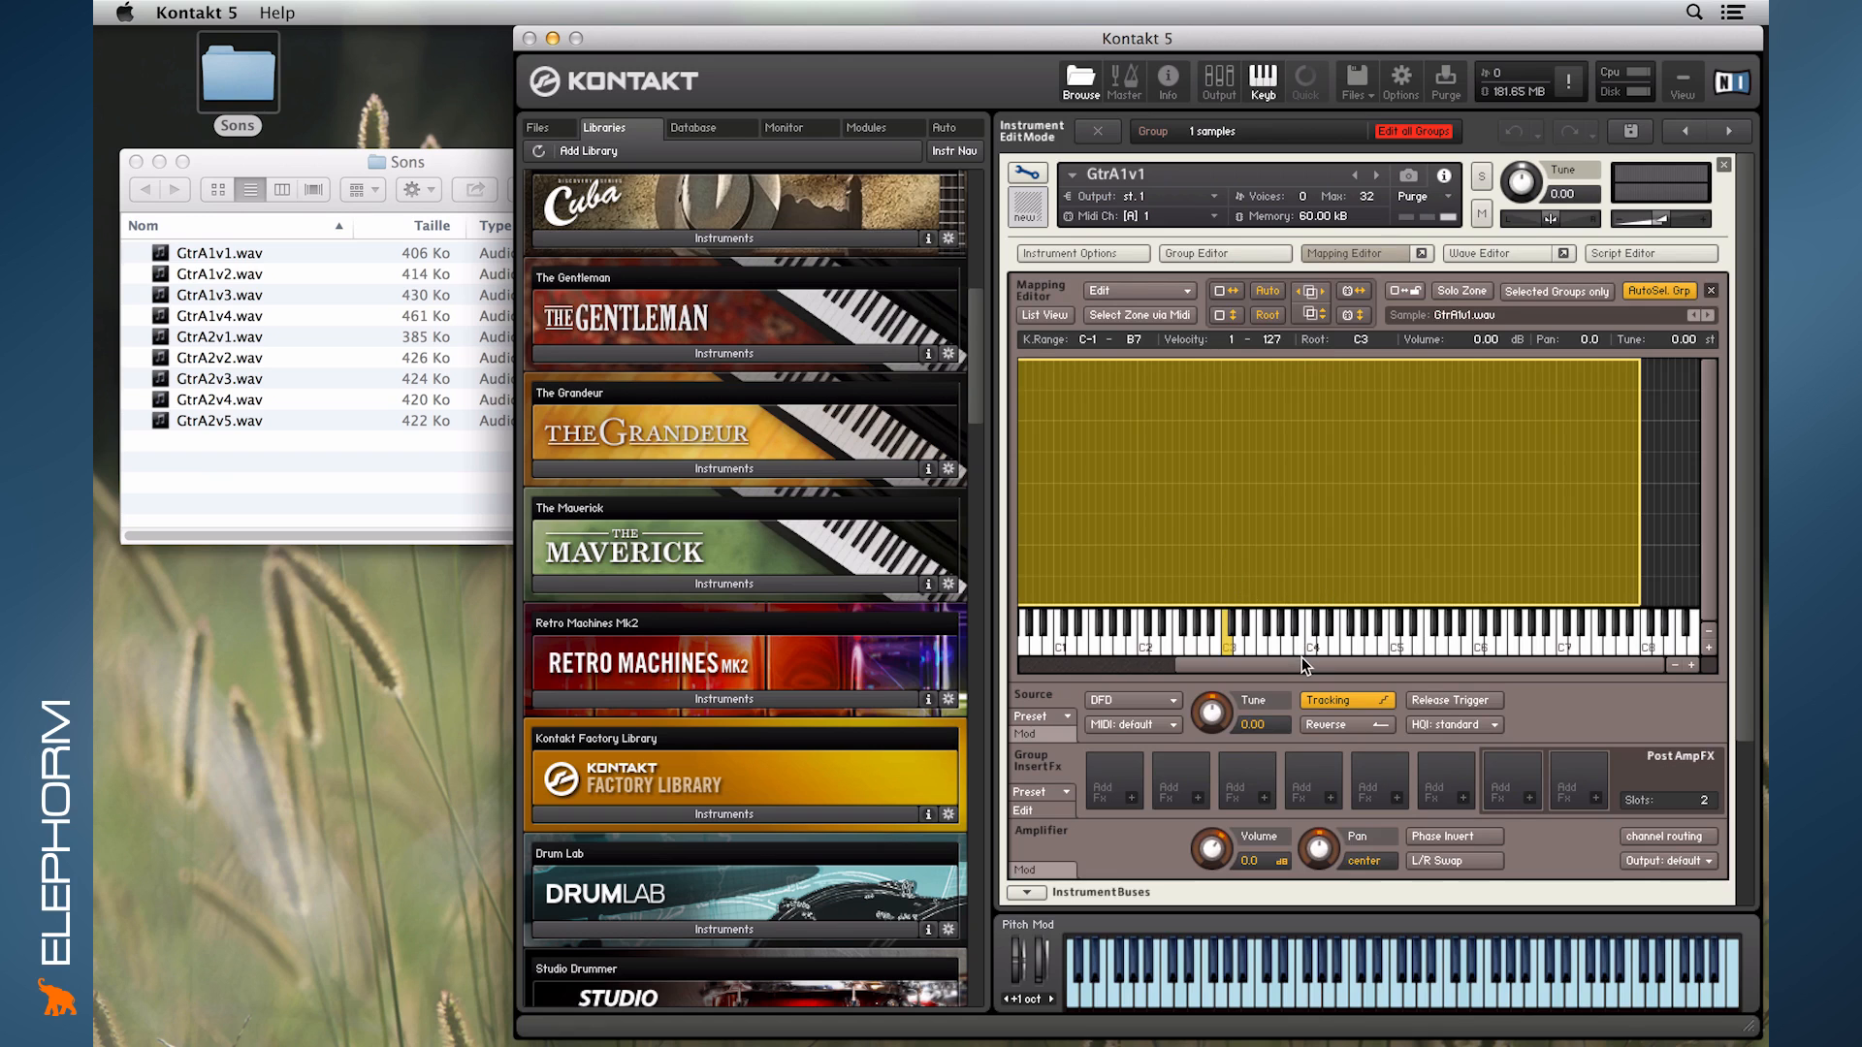
{"action": "left_click_drag", "start_coordinate": [1302, 657], "coordinate": [1354, 690]}
- View the Wave Editor below the Mapping Editor, hide both, and take a brief look at the Script Editor
{"action": "left_click", "coordinate": [1470, 252]}
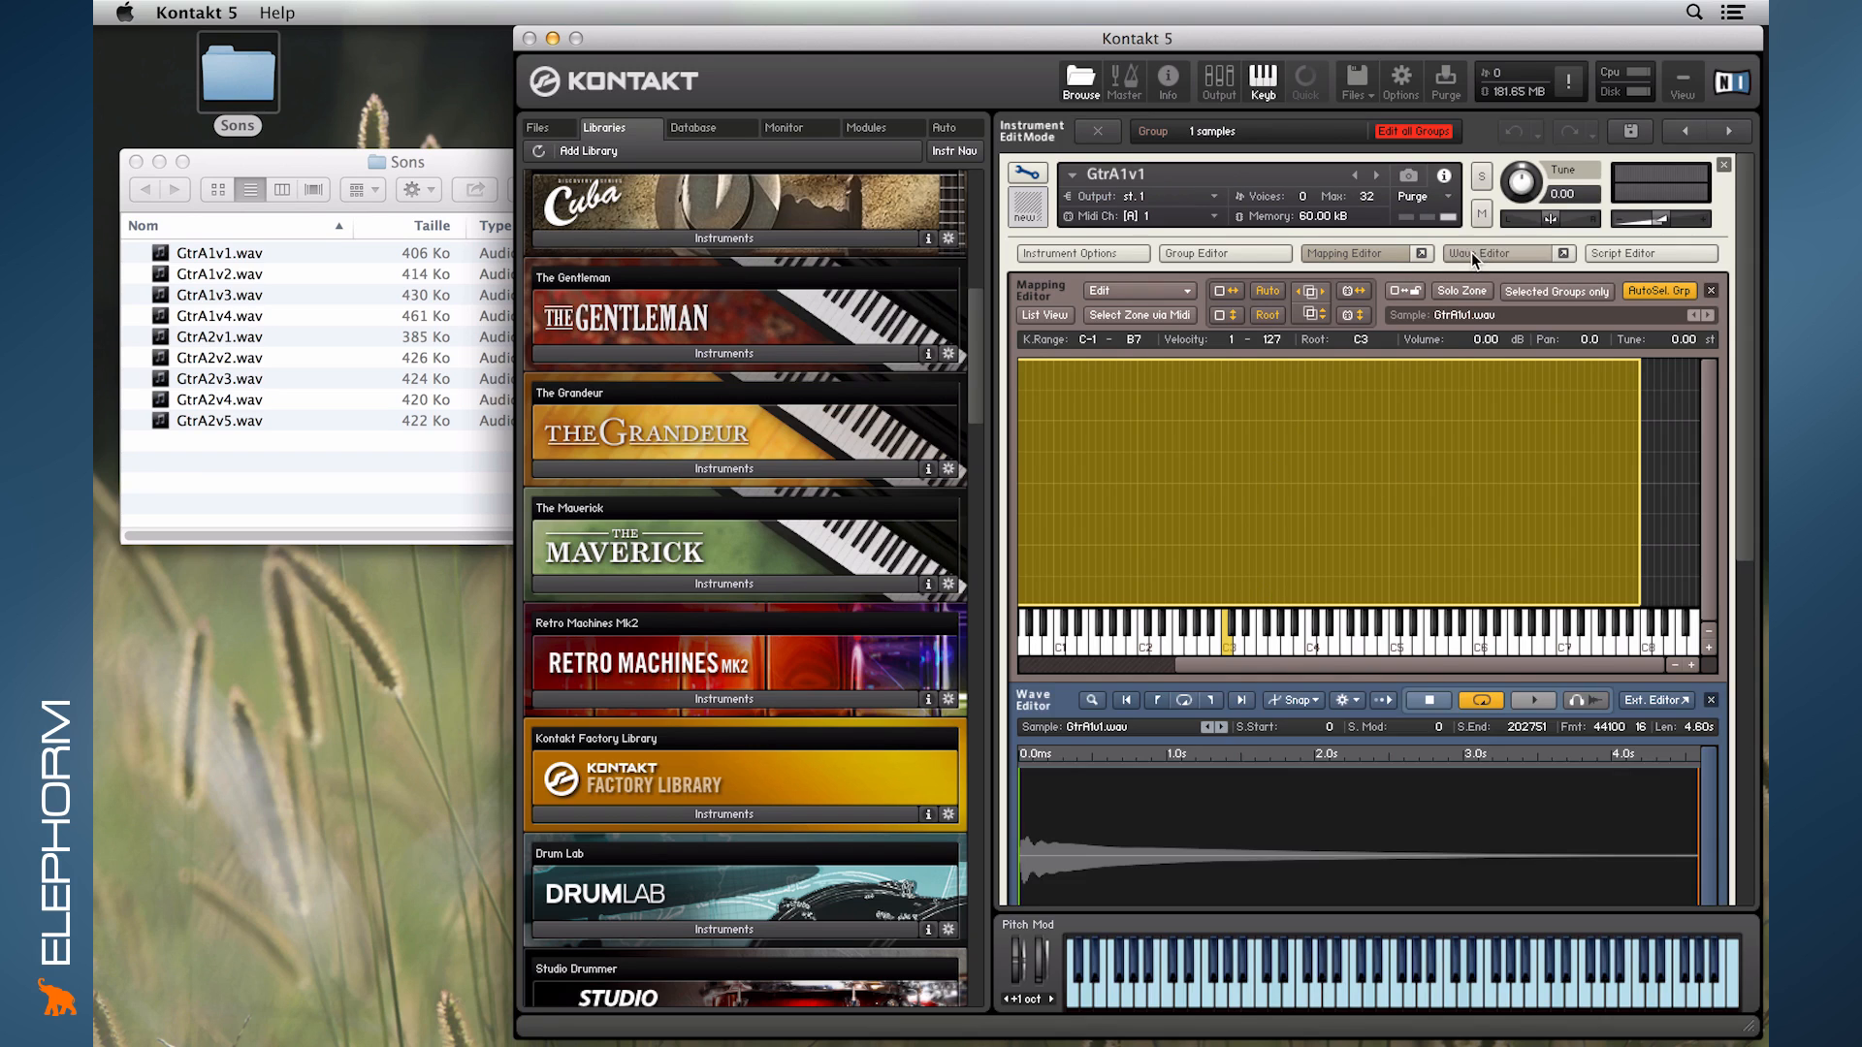
{"action": "left_click", "coordinate": [1377, 250]}
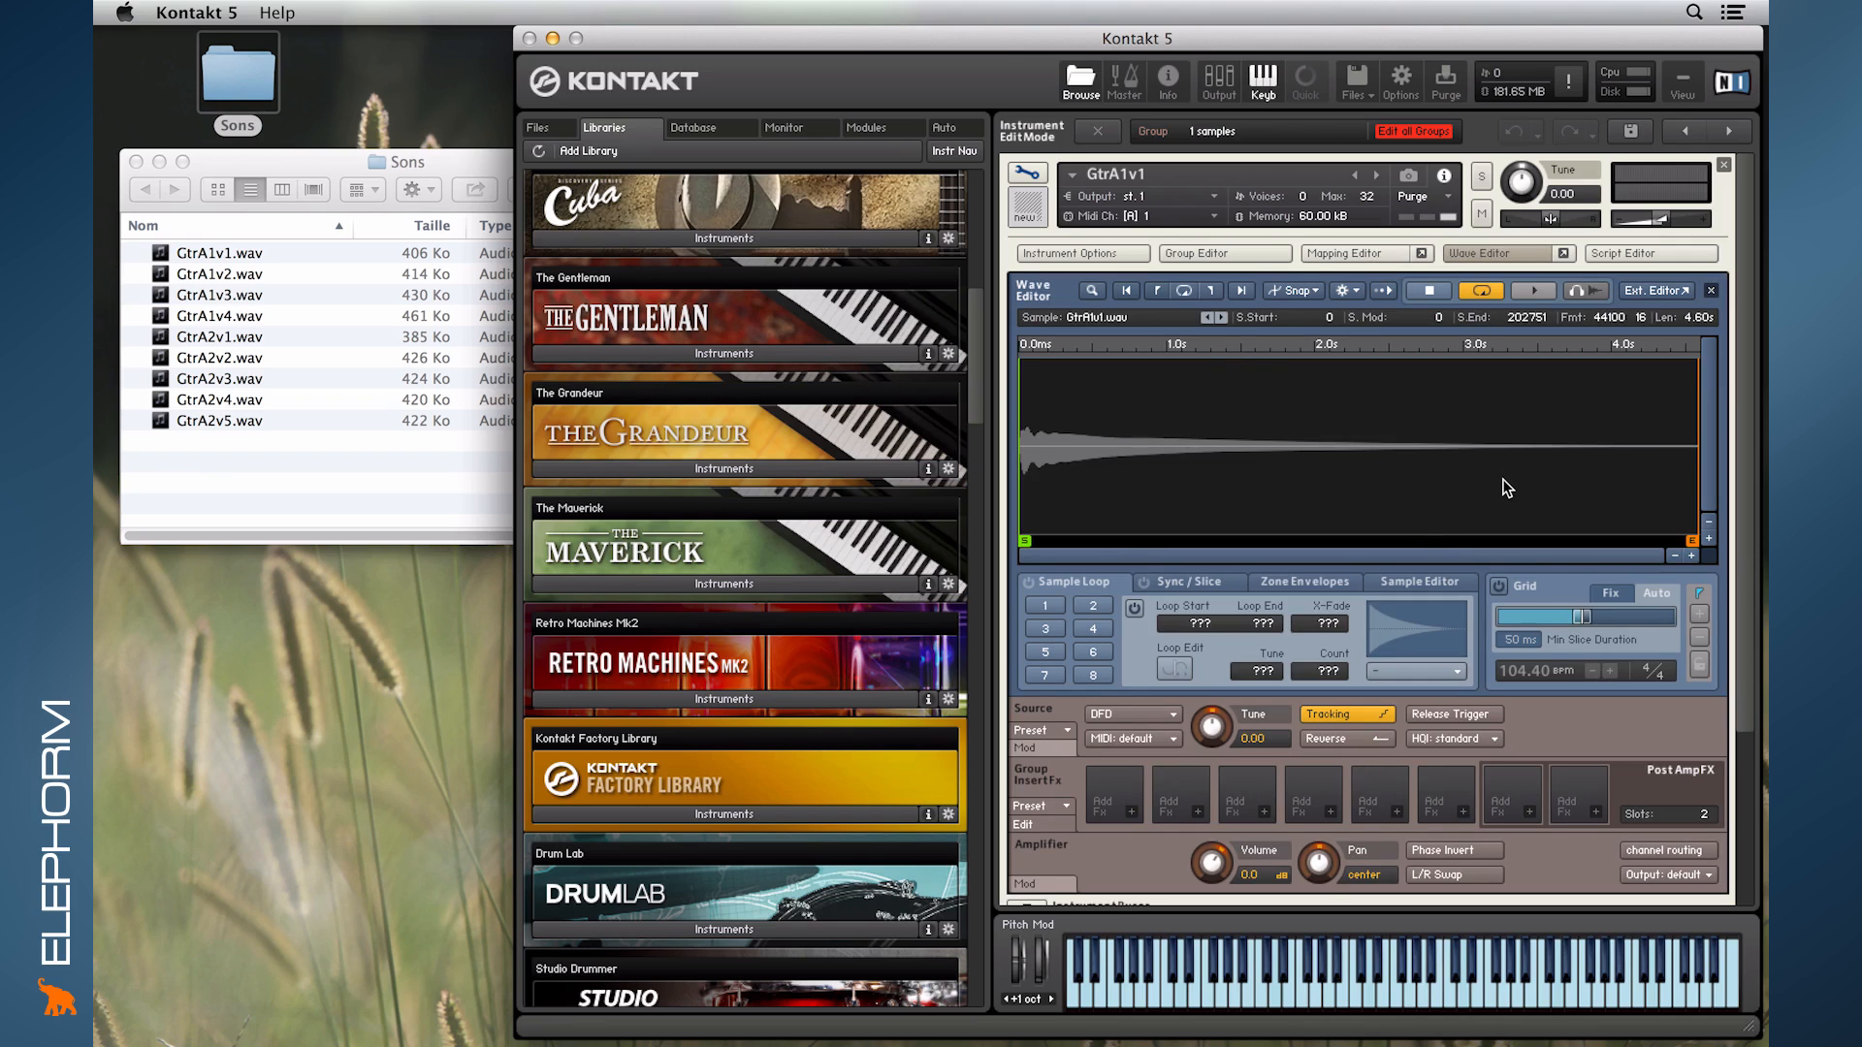
{"action": "left_click", "coordinate": [1523, 256]}
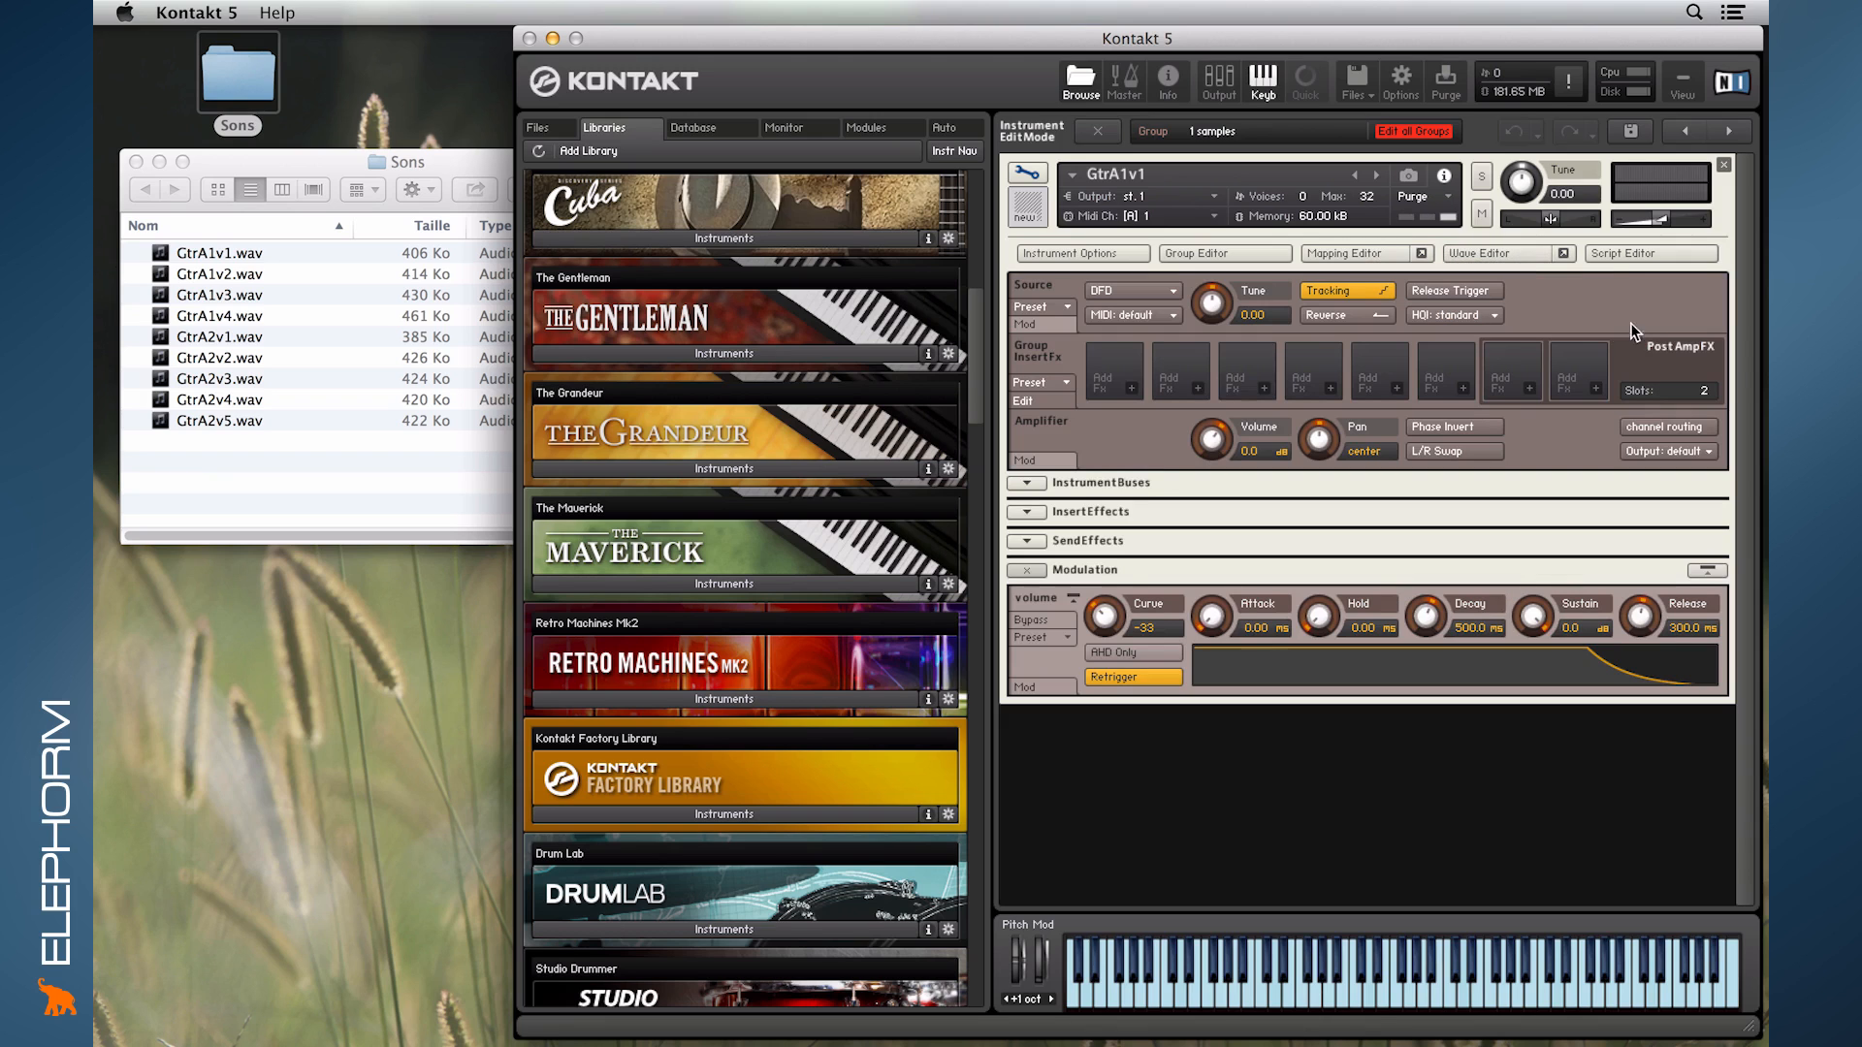
{"action": "left_click", "coordinate": [1606, 254]}
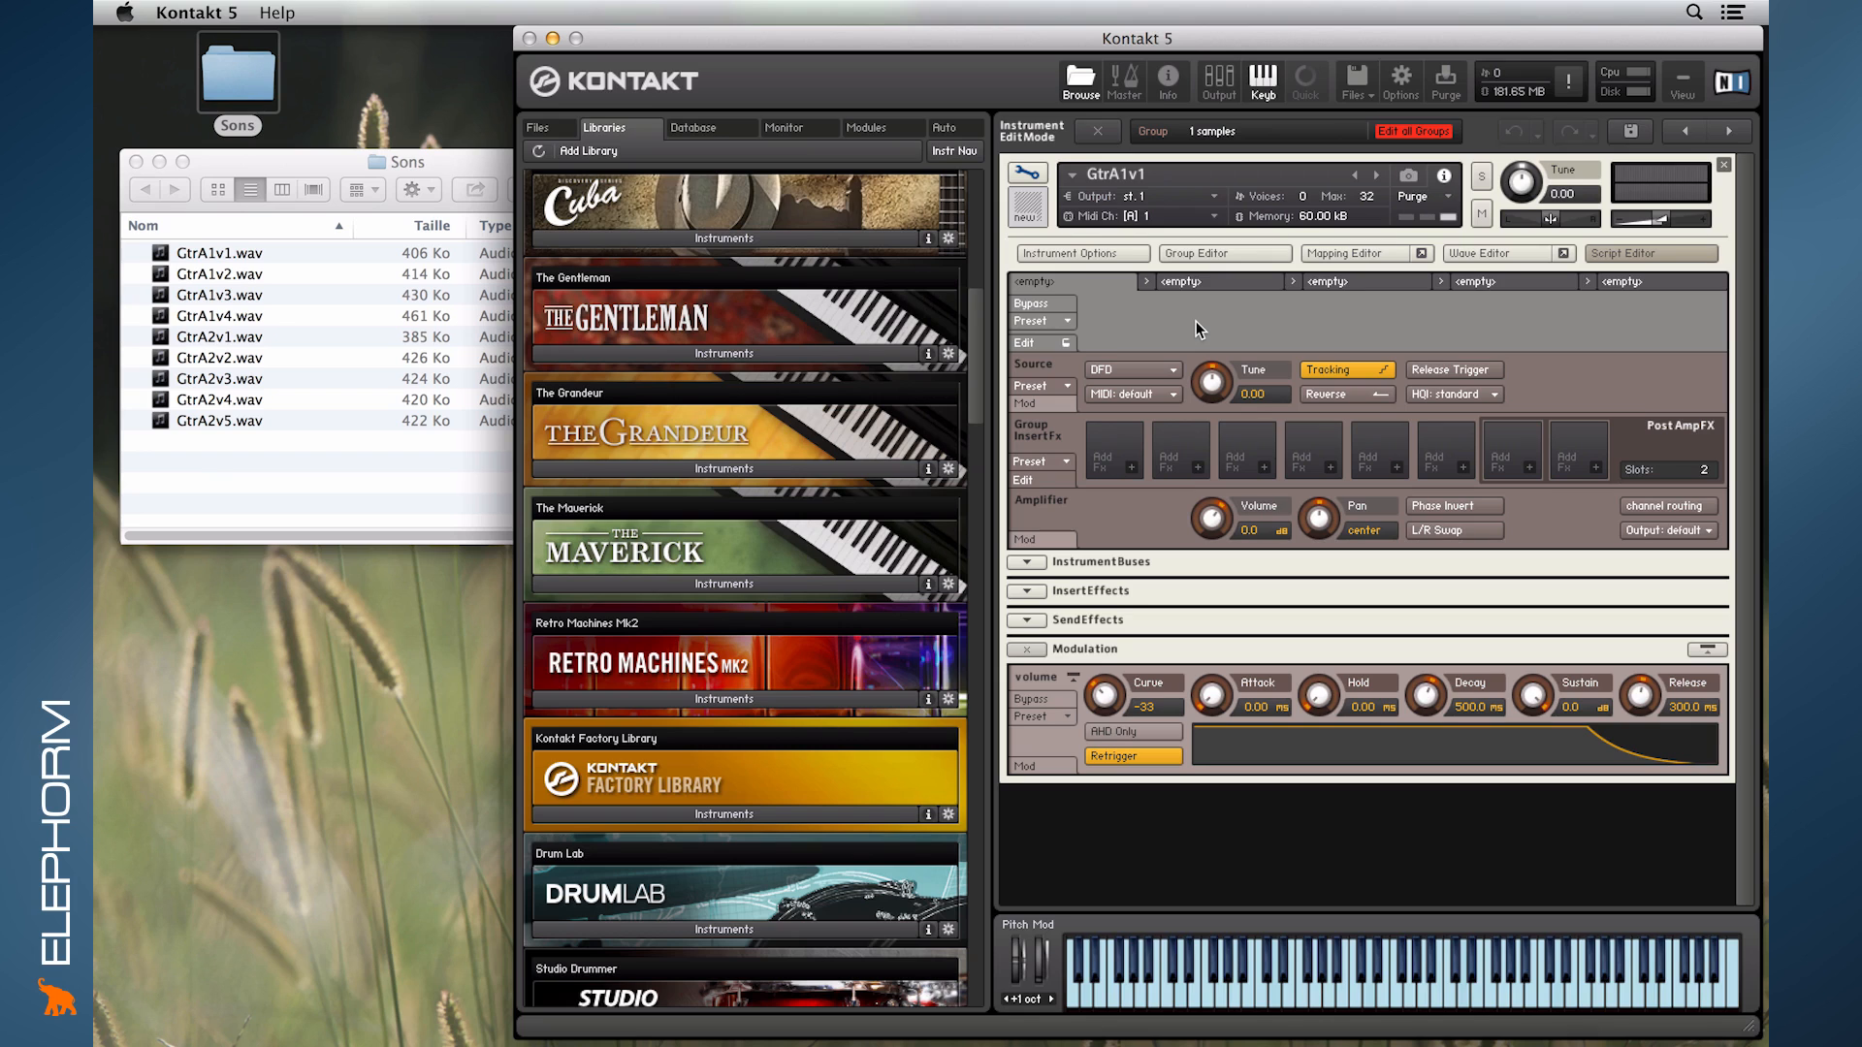
{"action": "left_click", "coordinate": [1609, 252]}
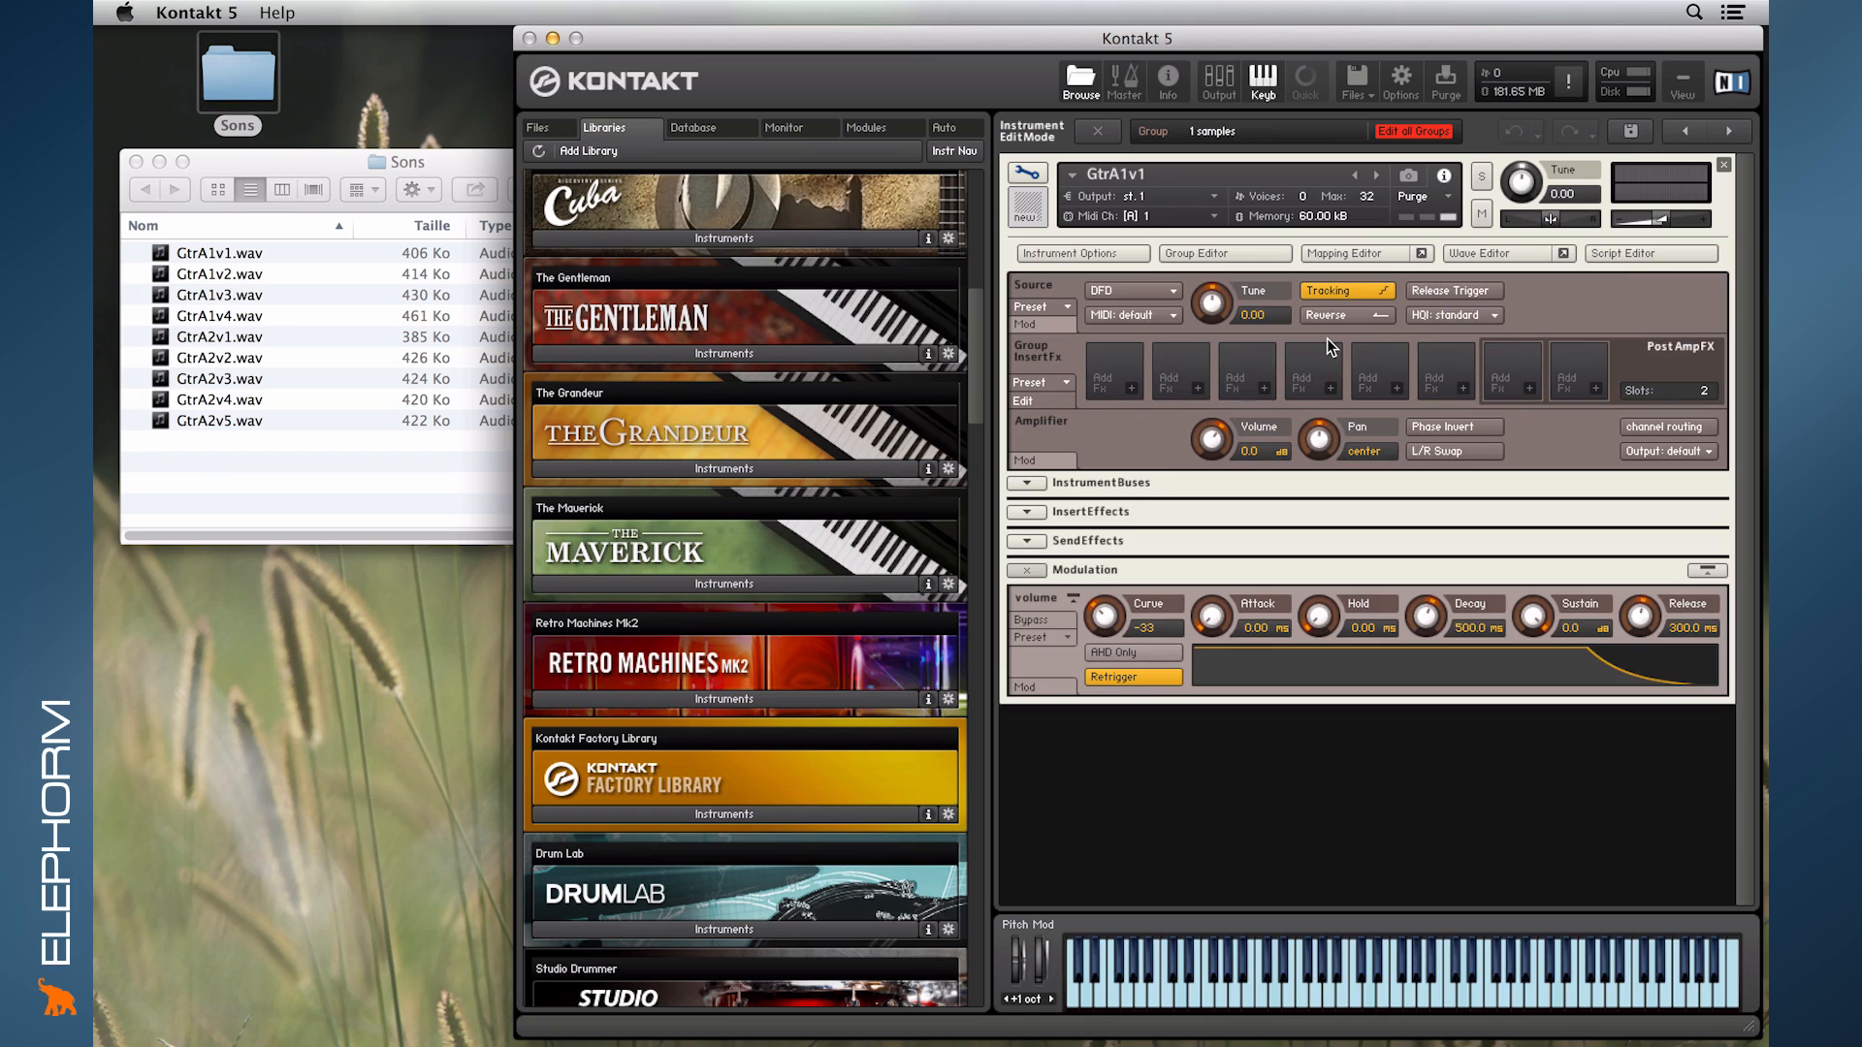
- View the Mapping Editor in its own floating window, reposition that window over the browser, and close it
{"action": "left_click", "coordinate": [1362, 253]}
{"action": "left_click", "coordinate": [1362, 252]}
{"action": "left_click", "coordinate": [1462, 252]}
{"action": "left_click", "coordinate": [1463, 252]}
{"action": "left_click", "coordinate": [1420, 255]}
{"action": "left_click_drag", "start_coordinate": [1257, 217], "coordinate": [835, 93]}
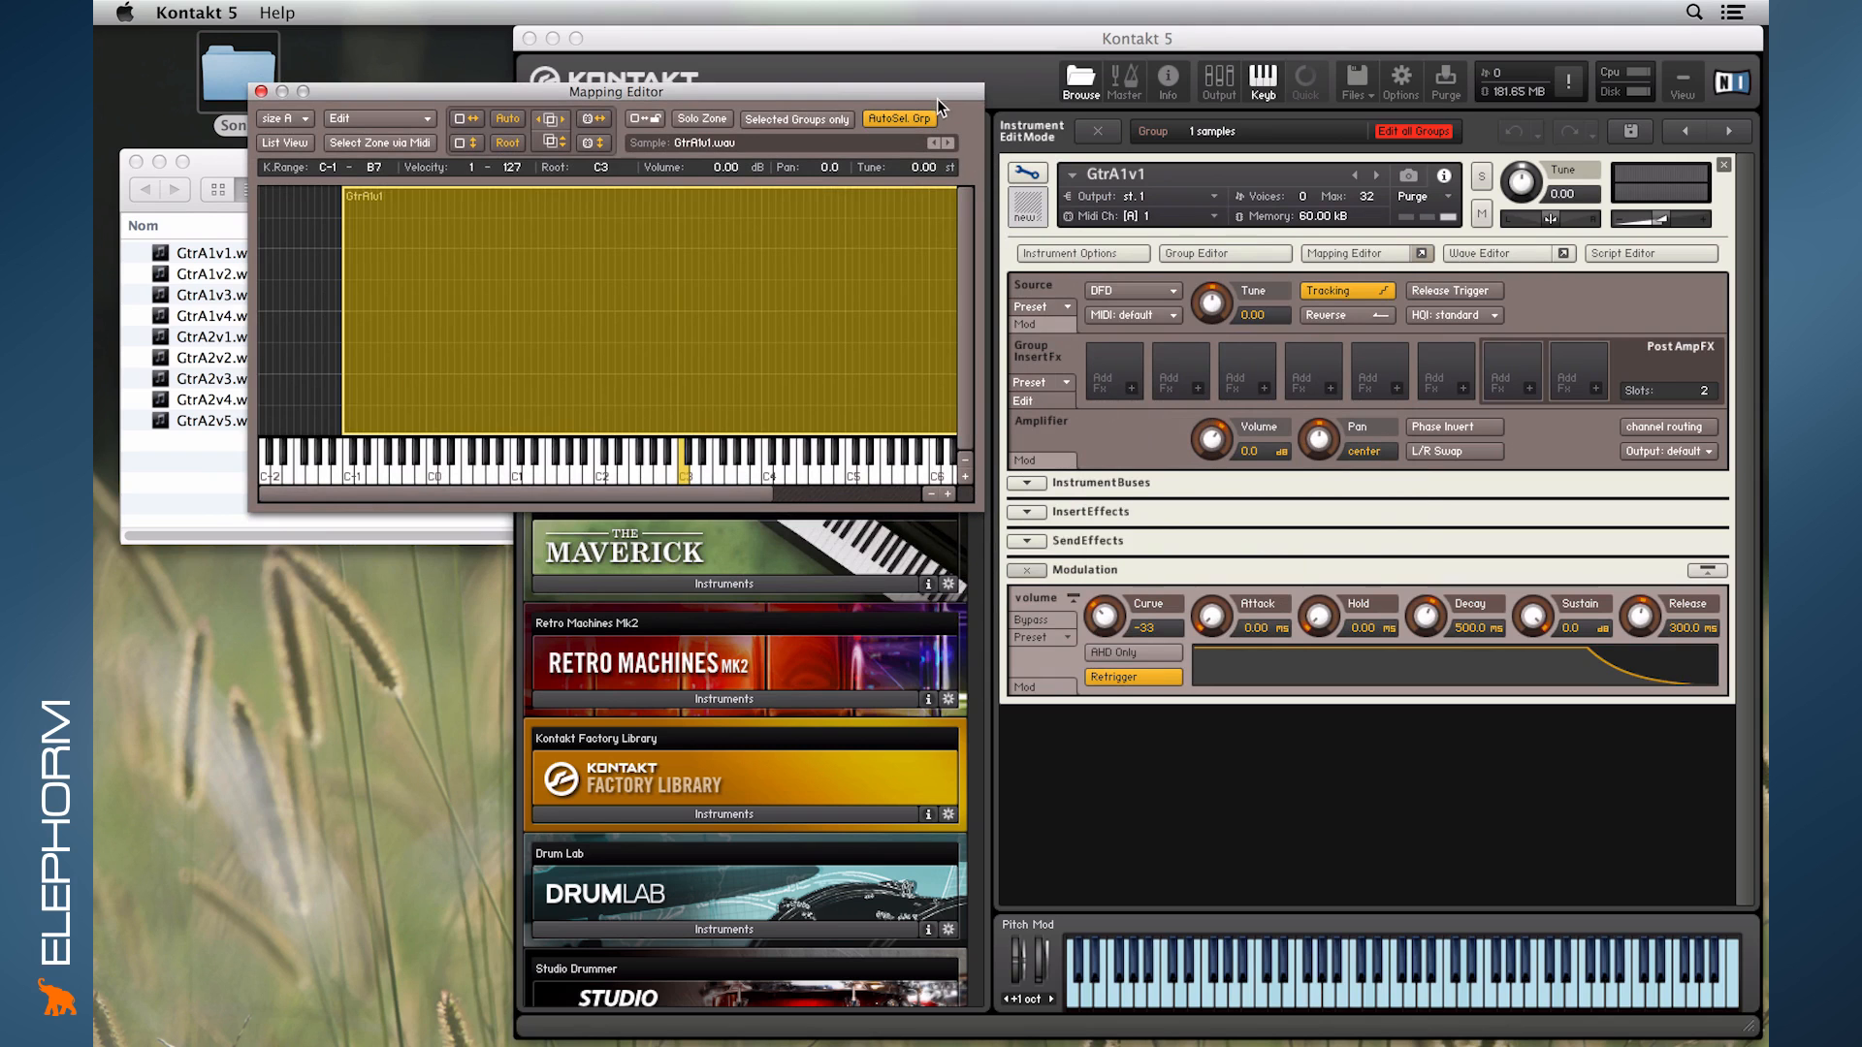
{"action": "left_click_drag", "start_coordinate": [935, 95], "coordinate": [1014, 204]}
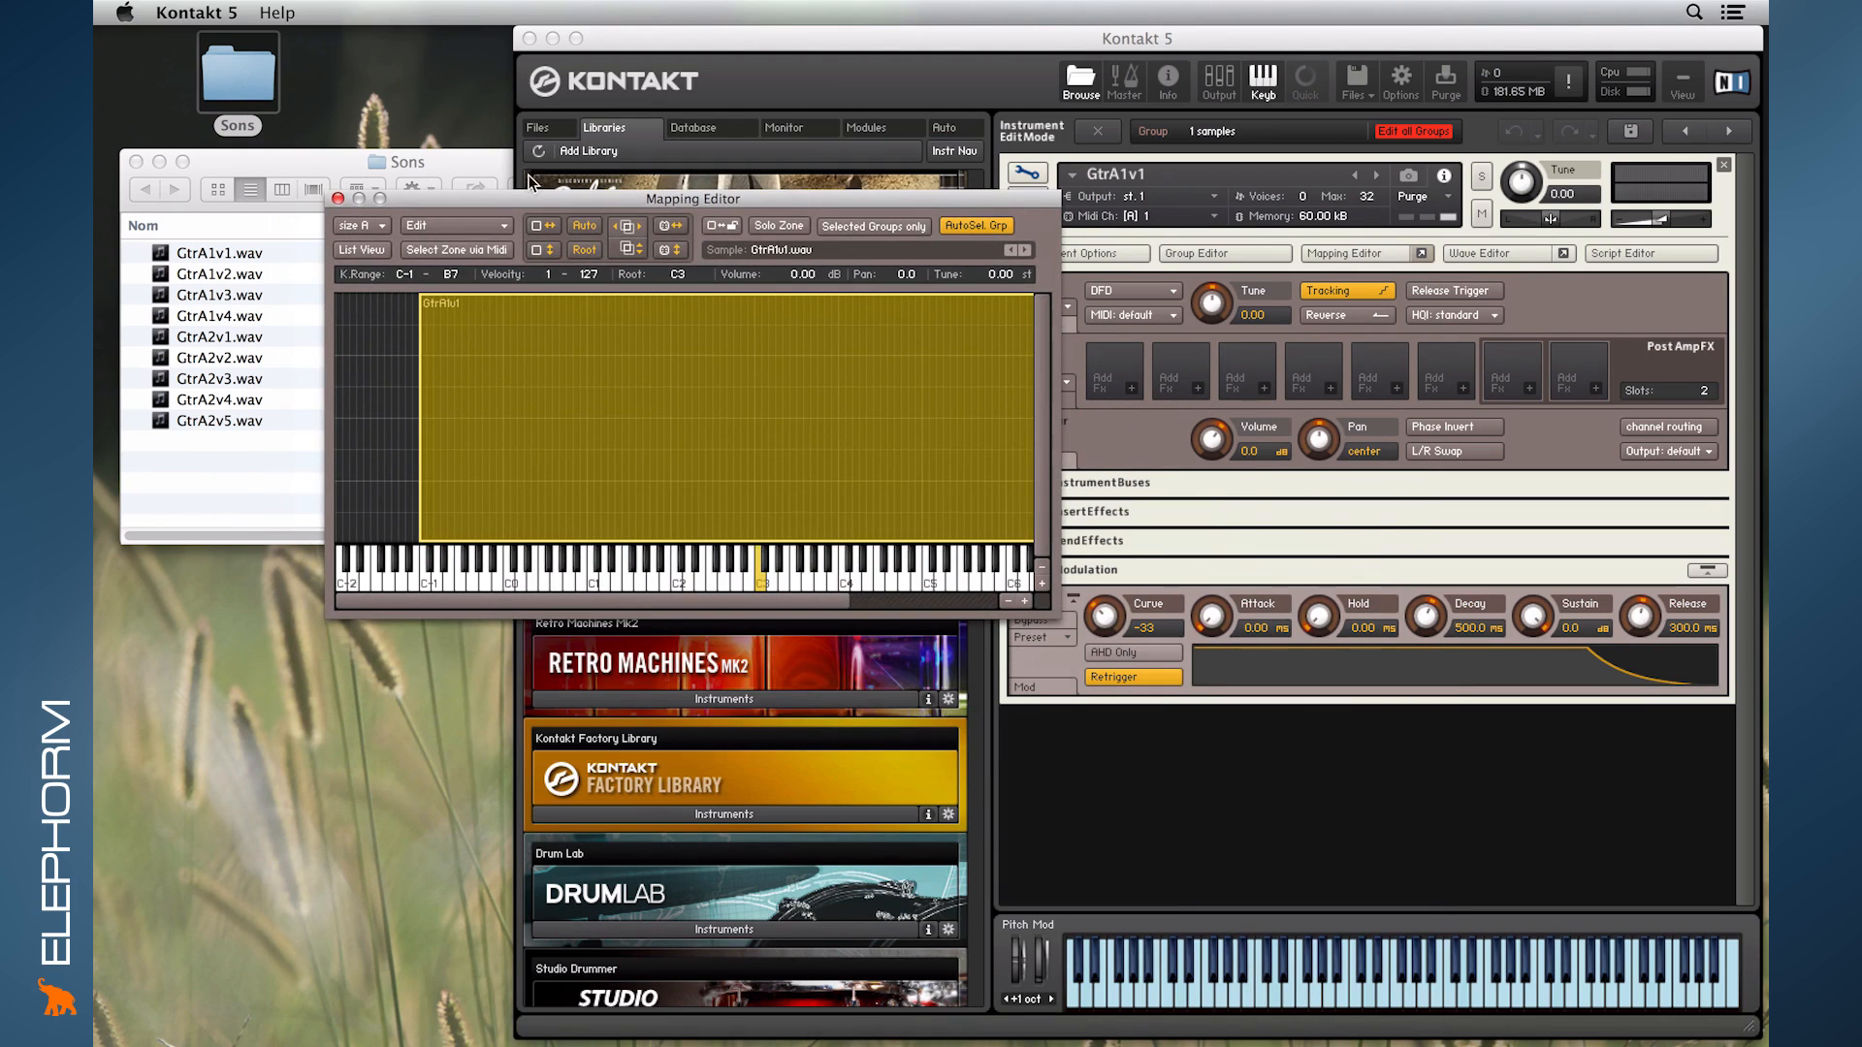
{"action": "left_click", "coordinate": [338, 198]}
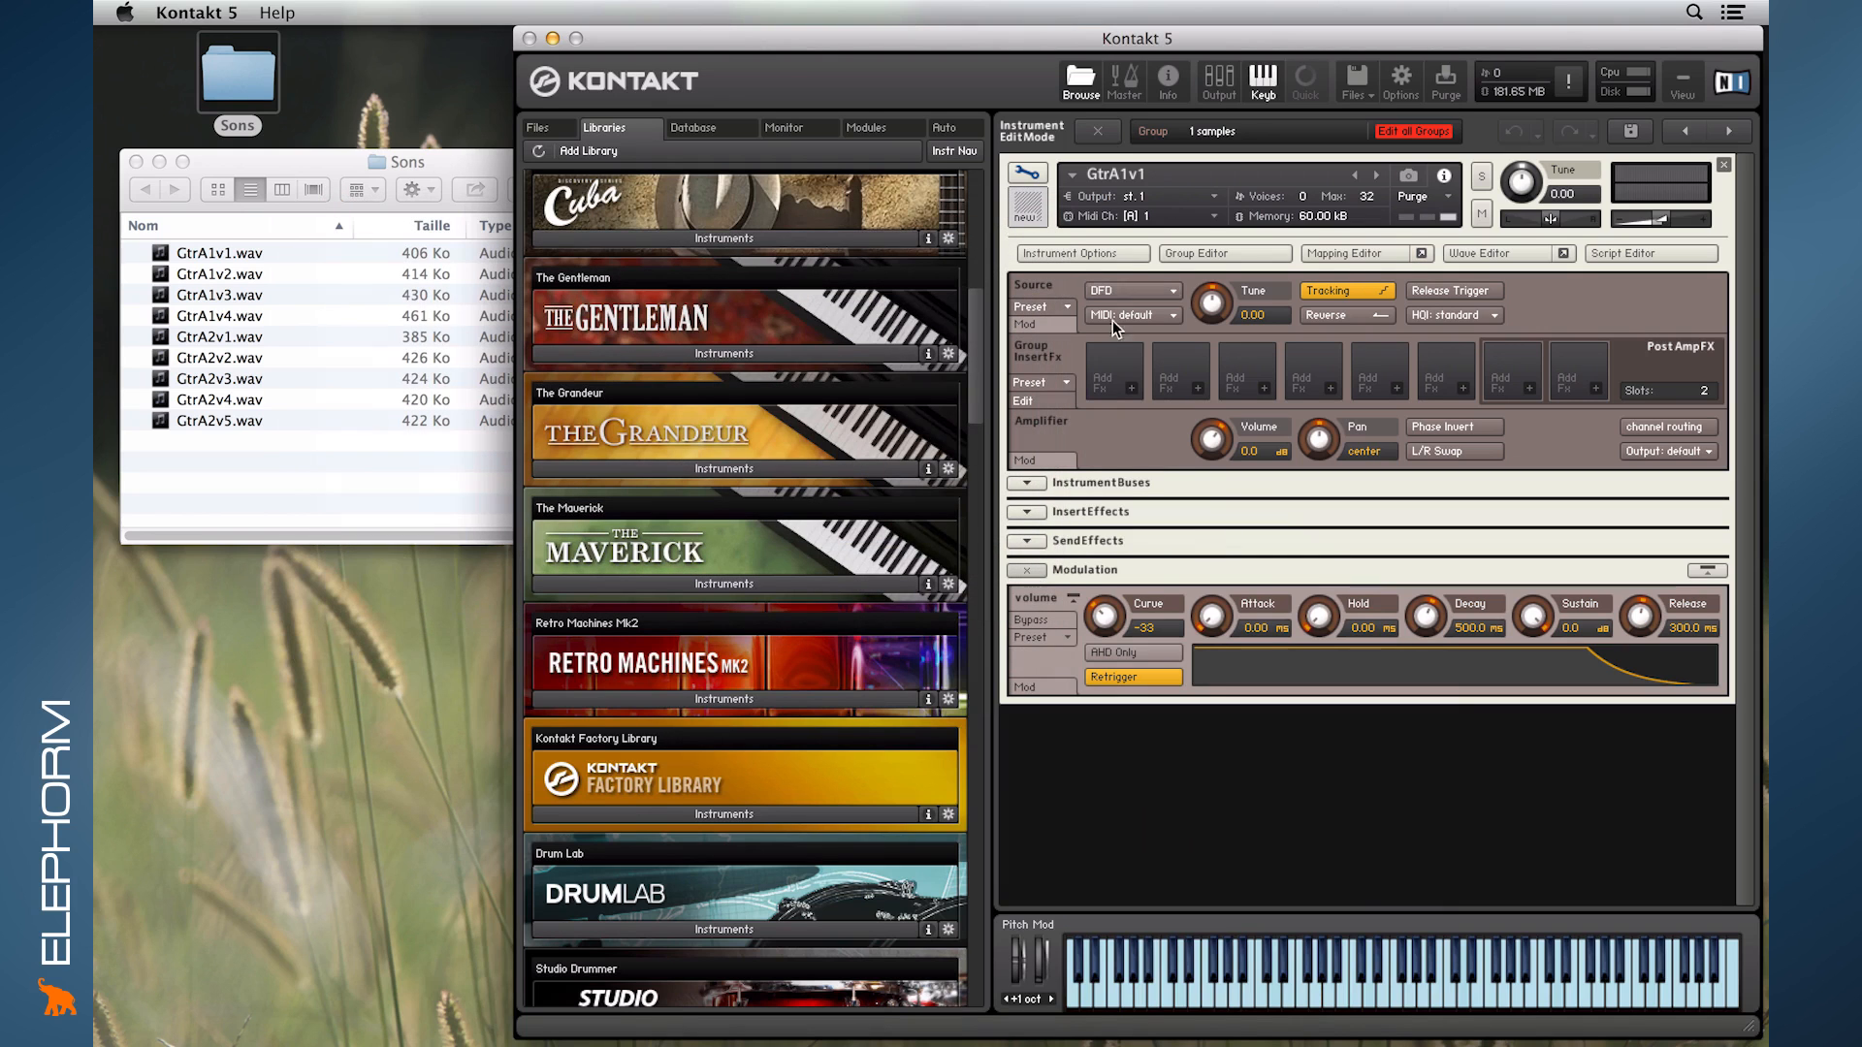
- Compare the Mapping Editor docked in the instrument with its floating window, and hide it
{"action": "left_click", "coordinate": [1341, 252]}
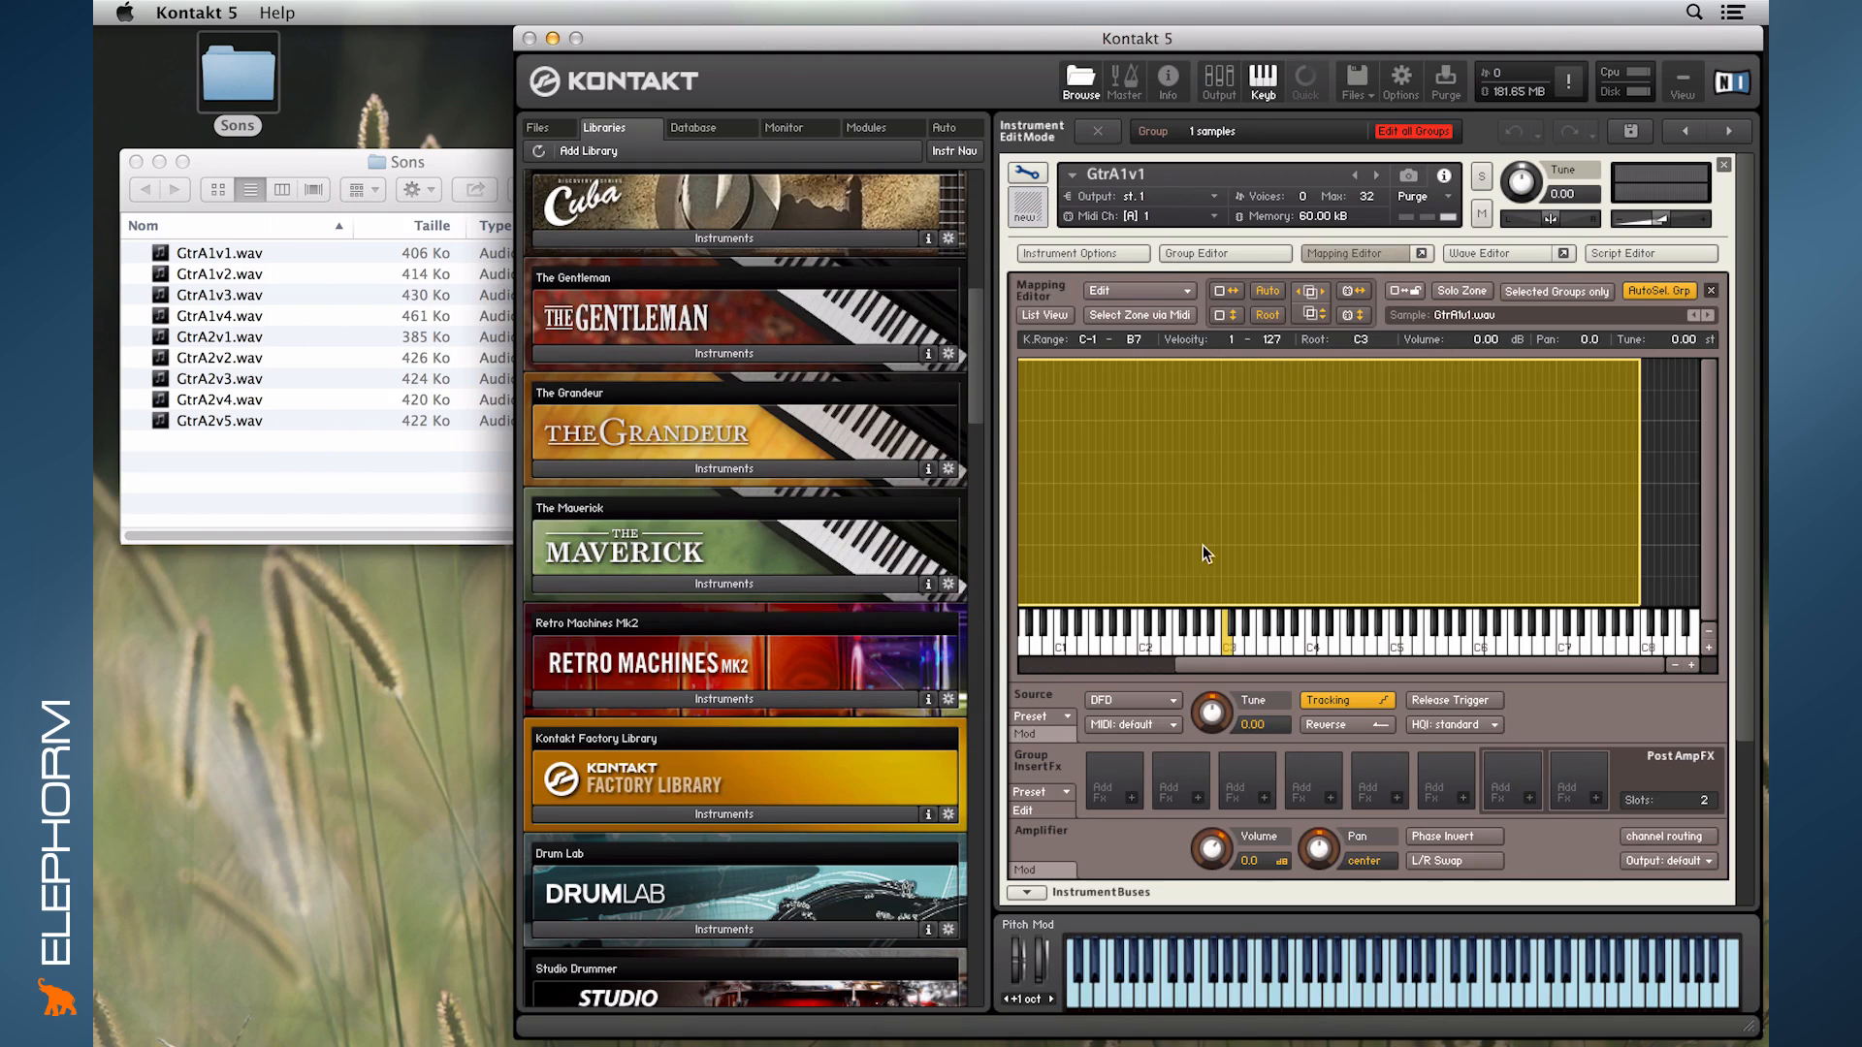
{"action": "left_click", "coordinate": [1420, 252]}
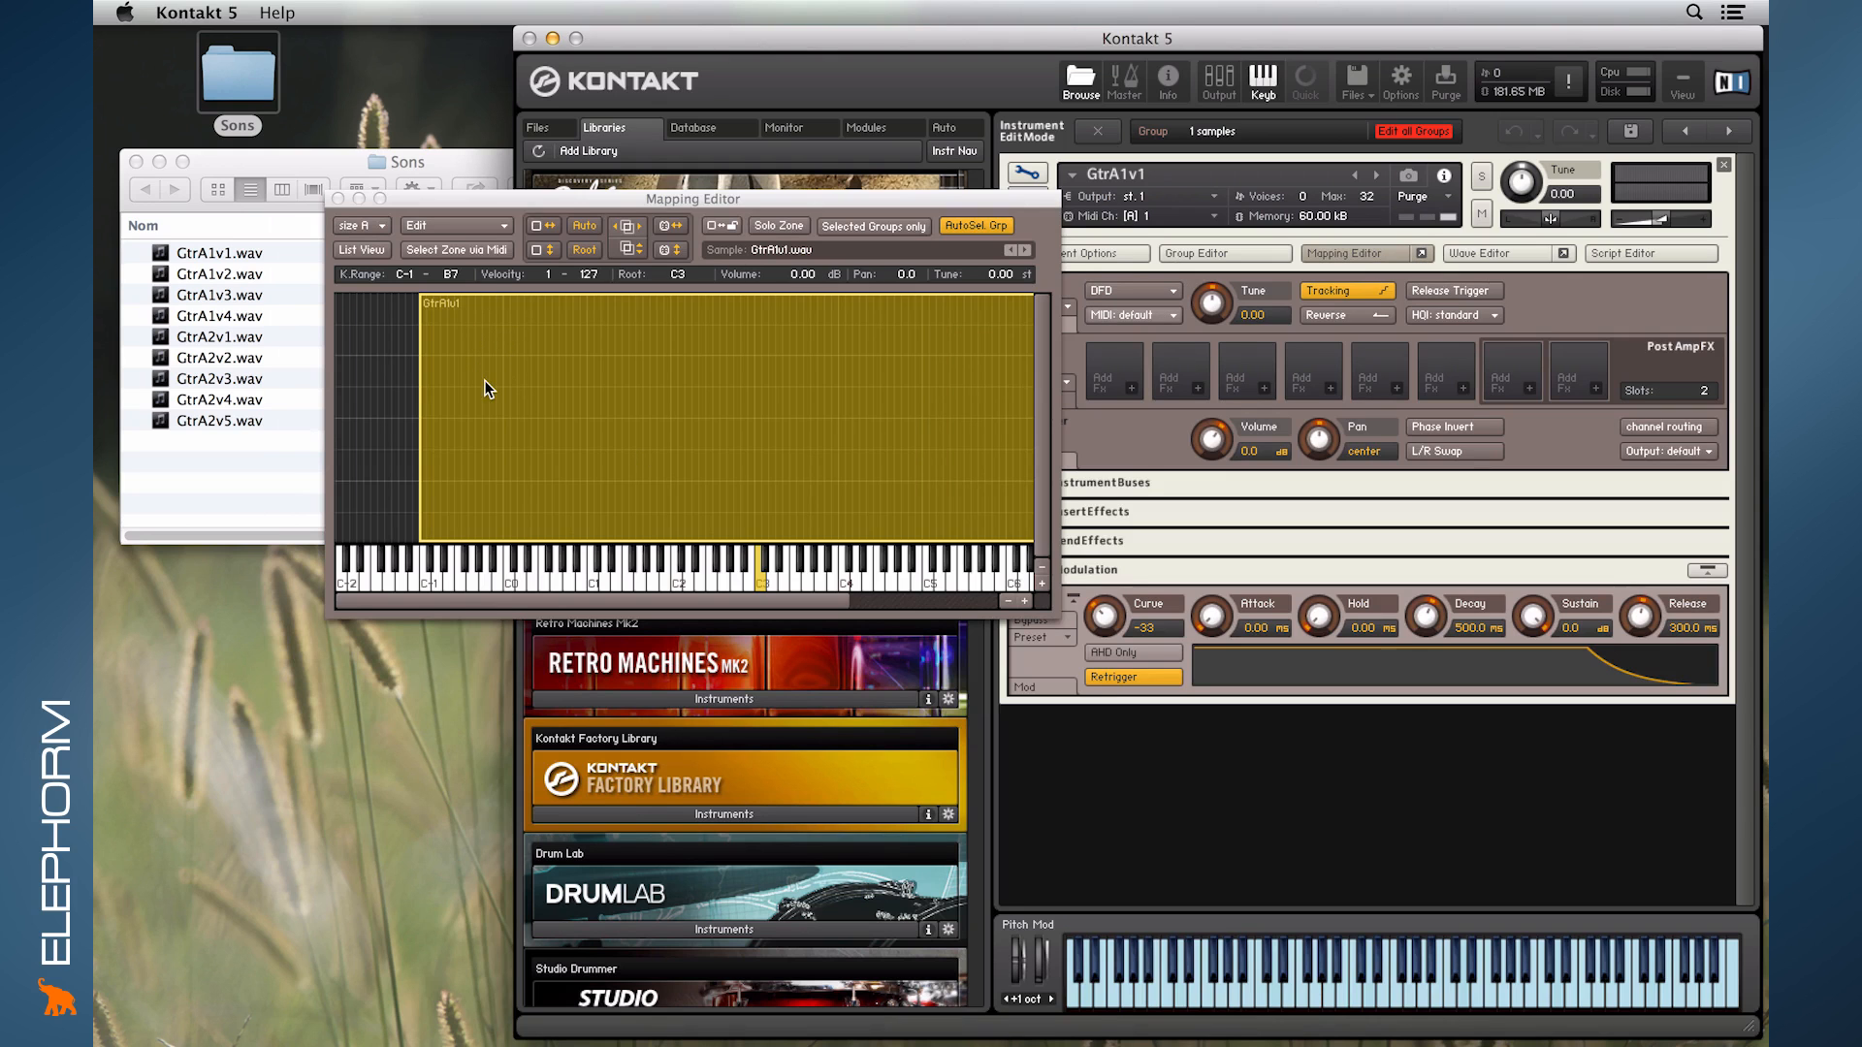
{"action": "left_click", "coordinate": [338, 198]}
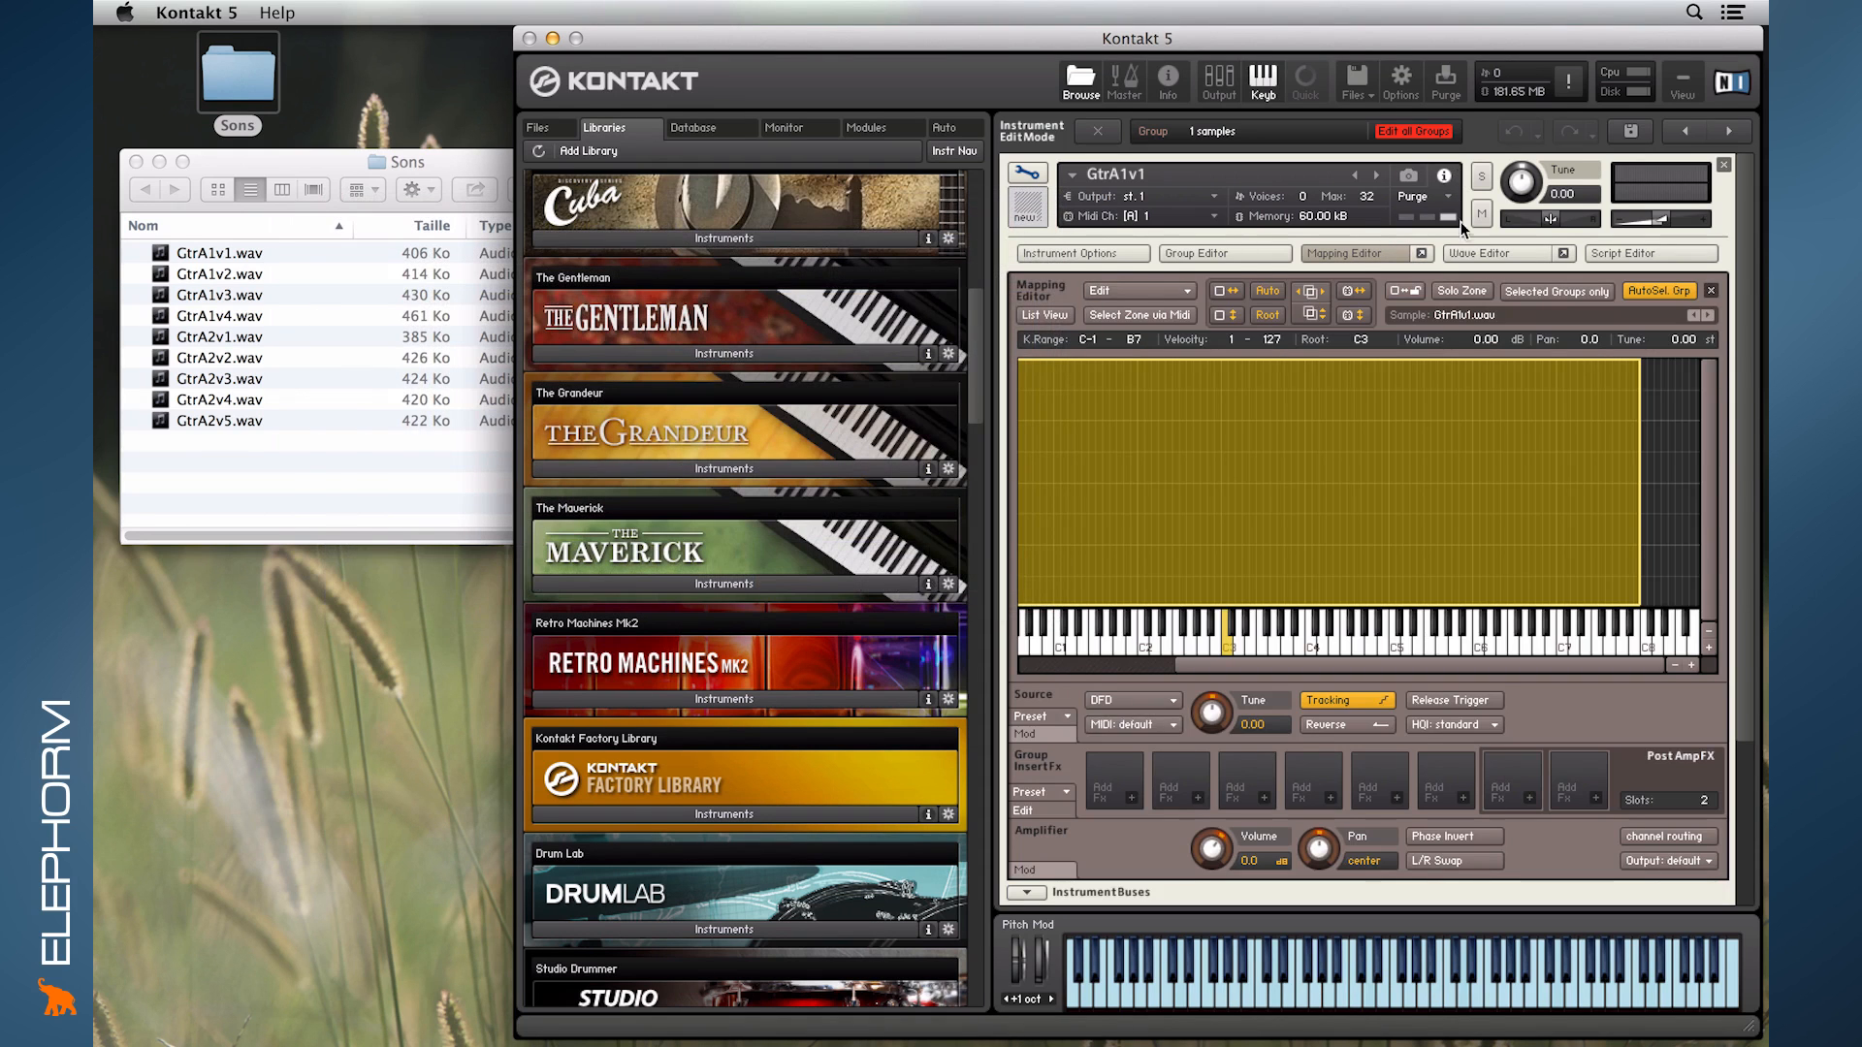
{"action": "left_click", "coordinate": [1391, 253]}
- Inspect the GtrA1v1 waveform in the docked Wave Editor and in a floating window, and hide the editor
{"action": "left_click", "coordinate": [1480, 253]}
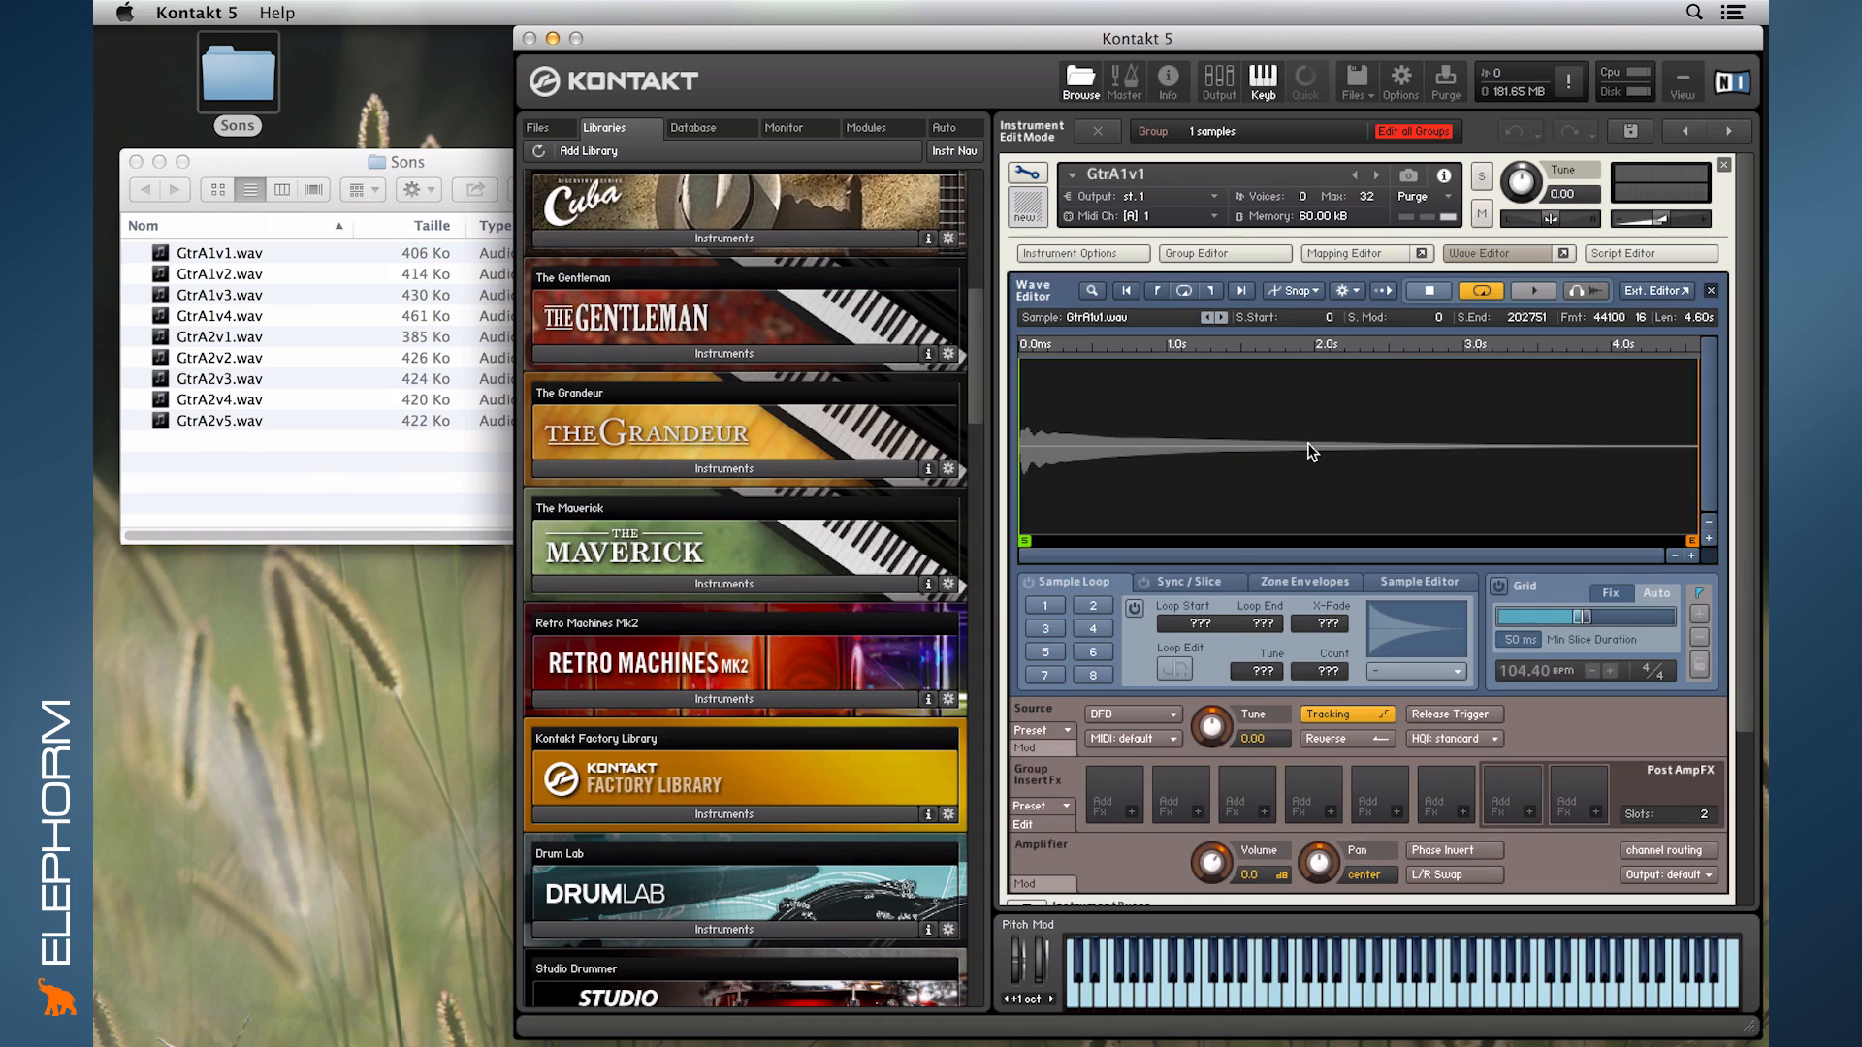
{"action": "left_click", "coordinate": [1565, 253]}
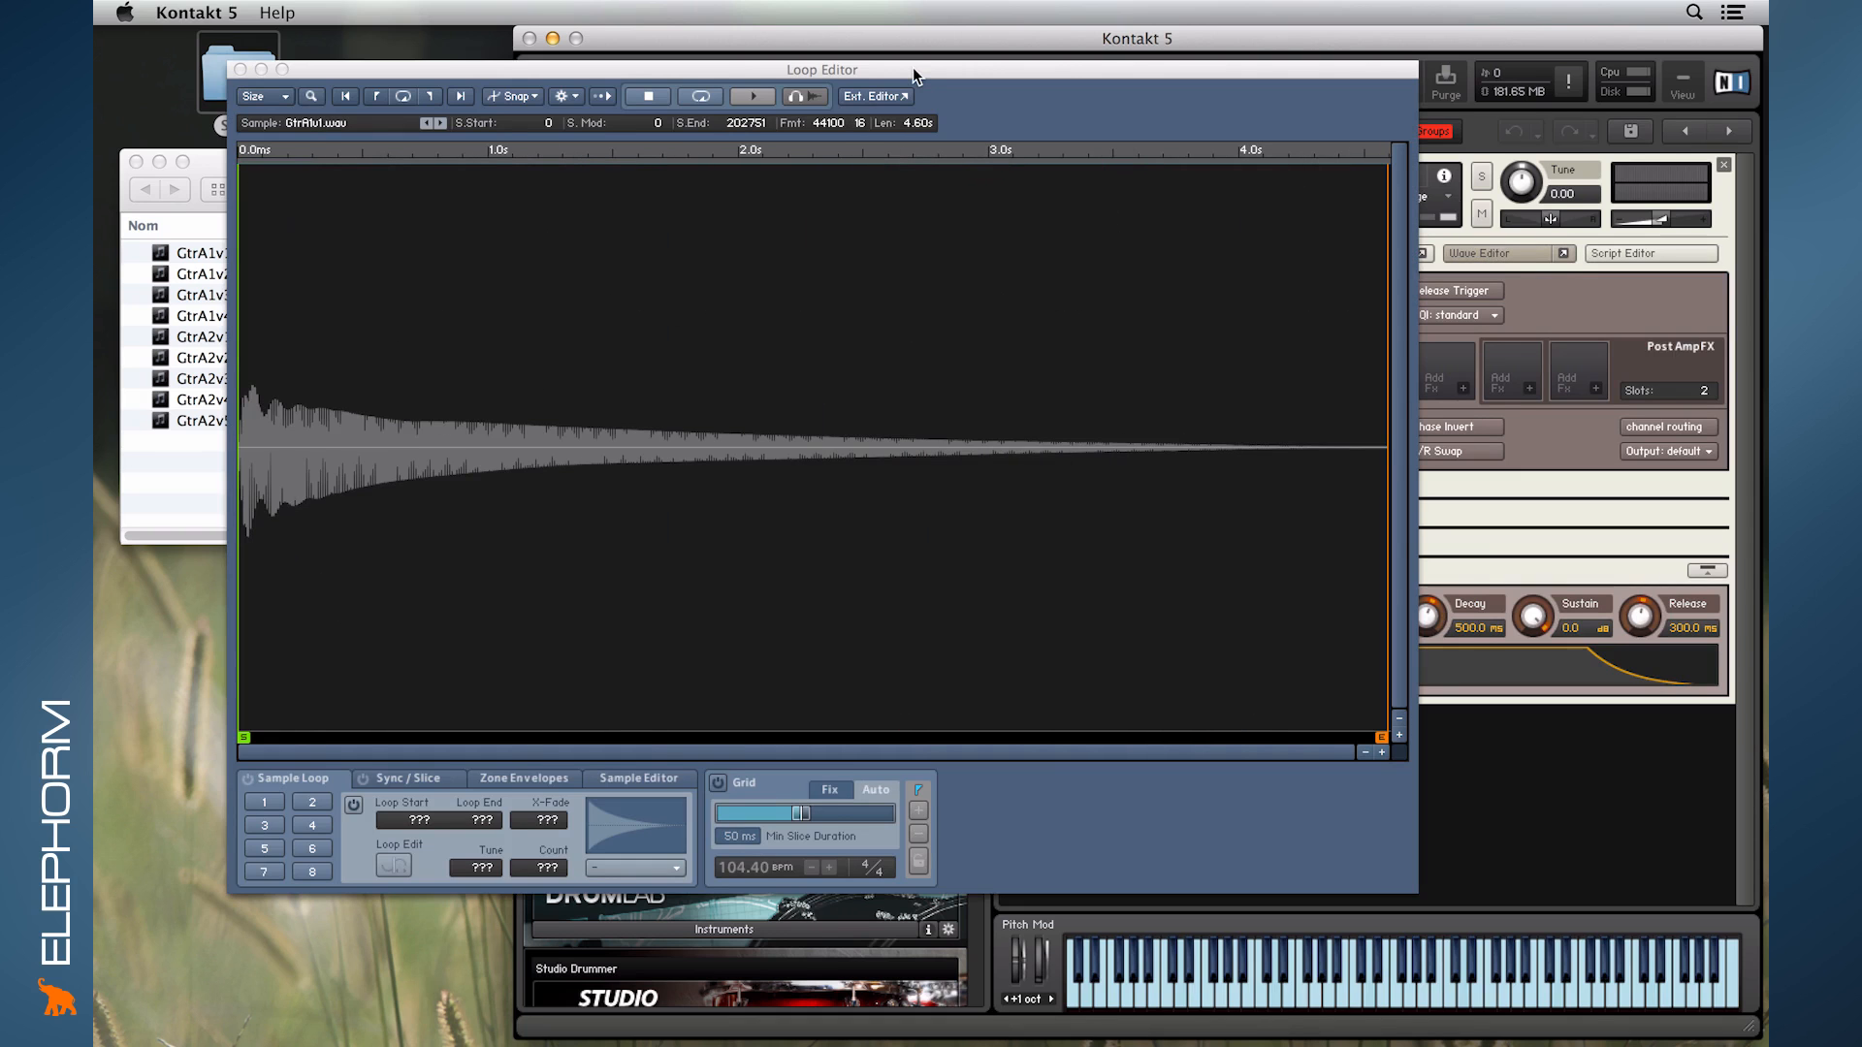
{"action": "left_click_drag", "start_coordinate": [912, 67], "coordinate": [791, 74]}
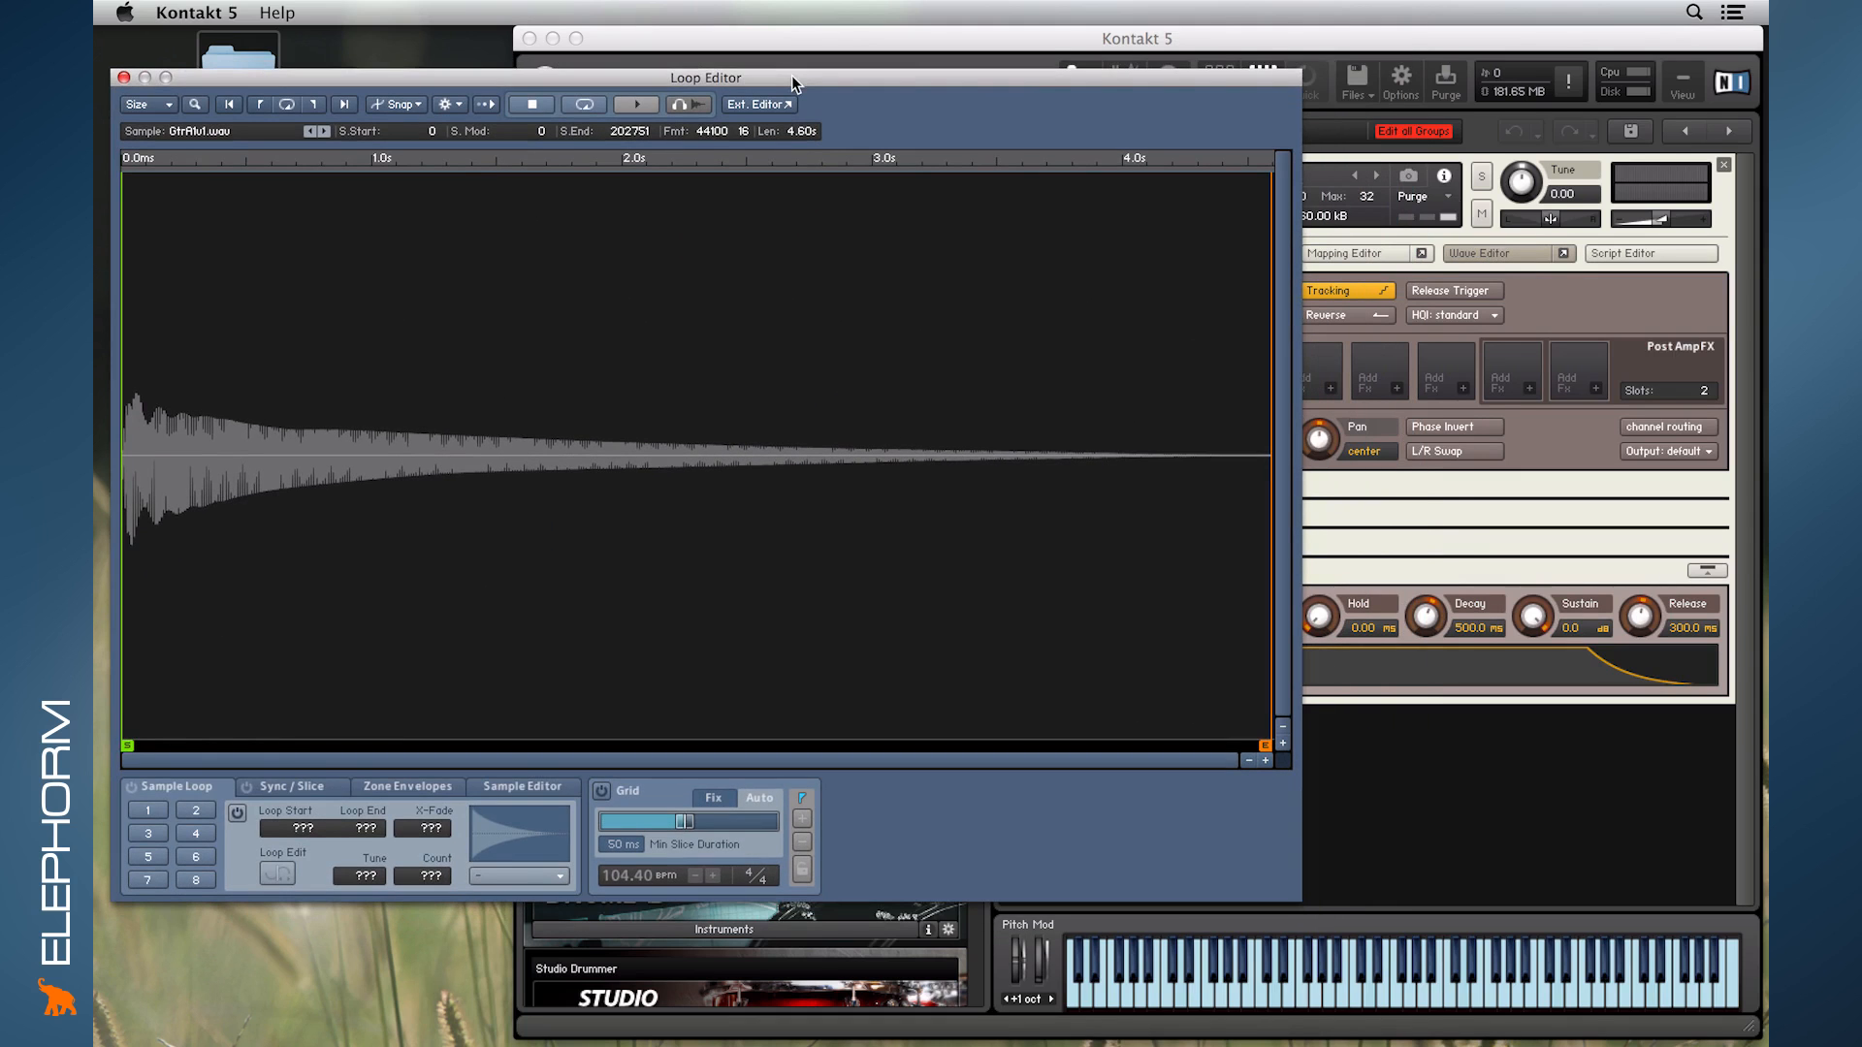
{"action": "left_click", "coordinate": [123, 77]}
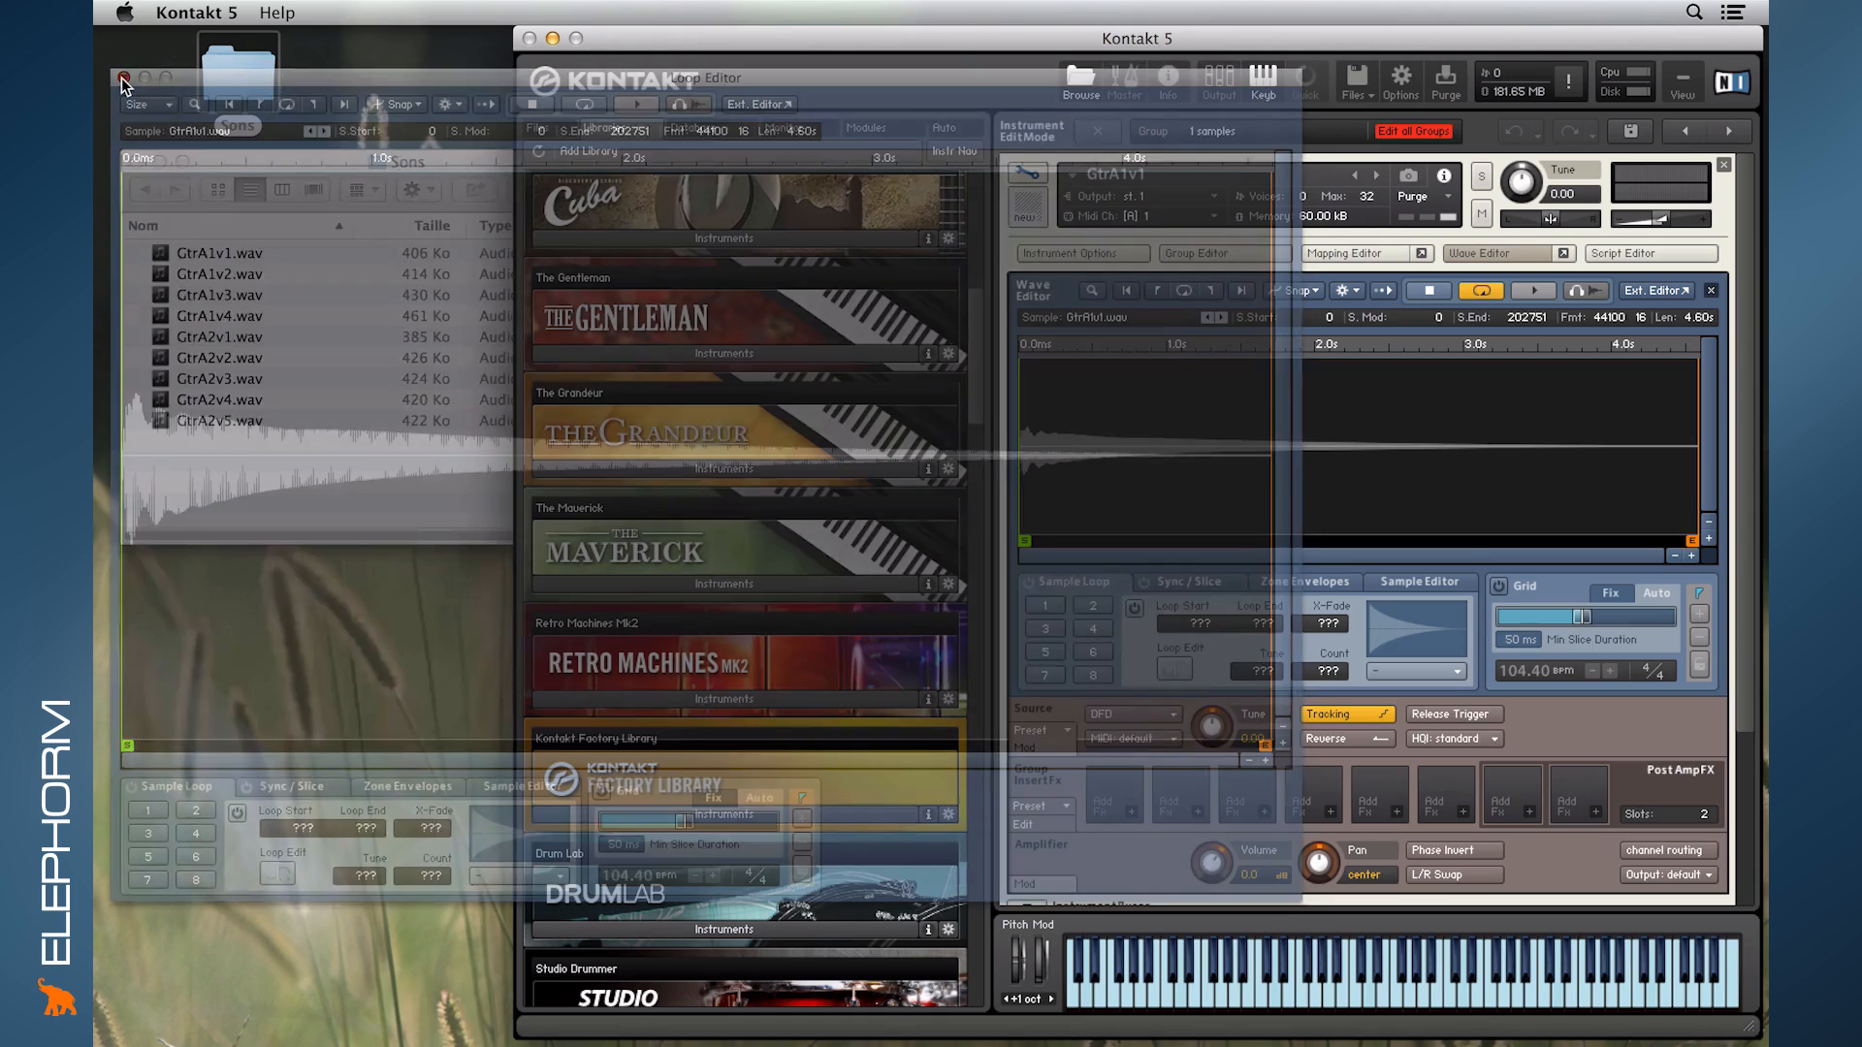
{"action": "left_click", "coordinate": [1482, 256]}
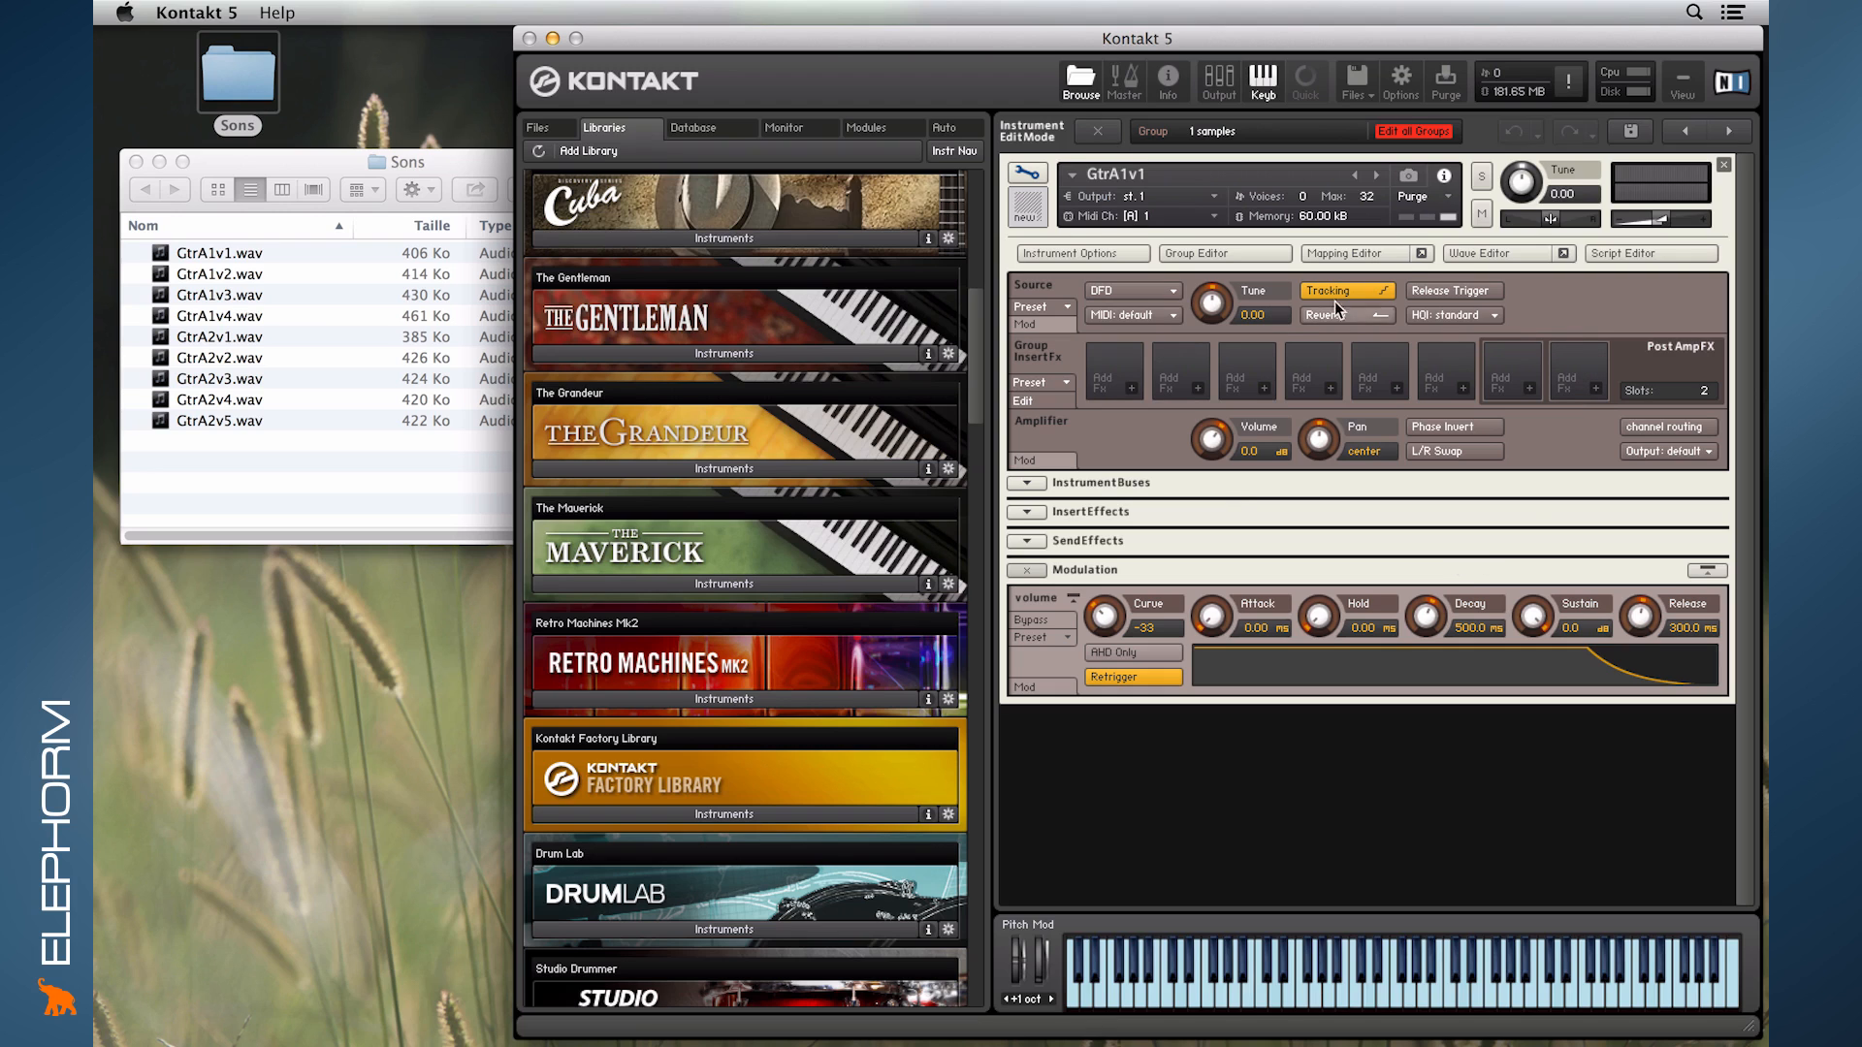
- Look at the save commands and the Save Instrument dialog for GtrA1v1, and cancel without saving
{"action": "left_click", "coordinate": [1367, 90]}
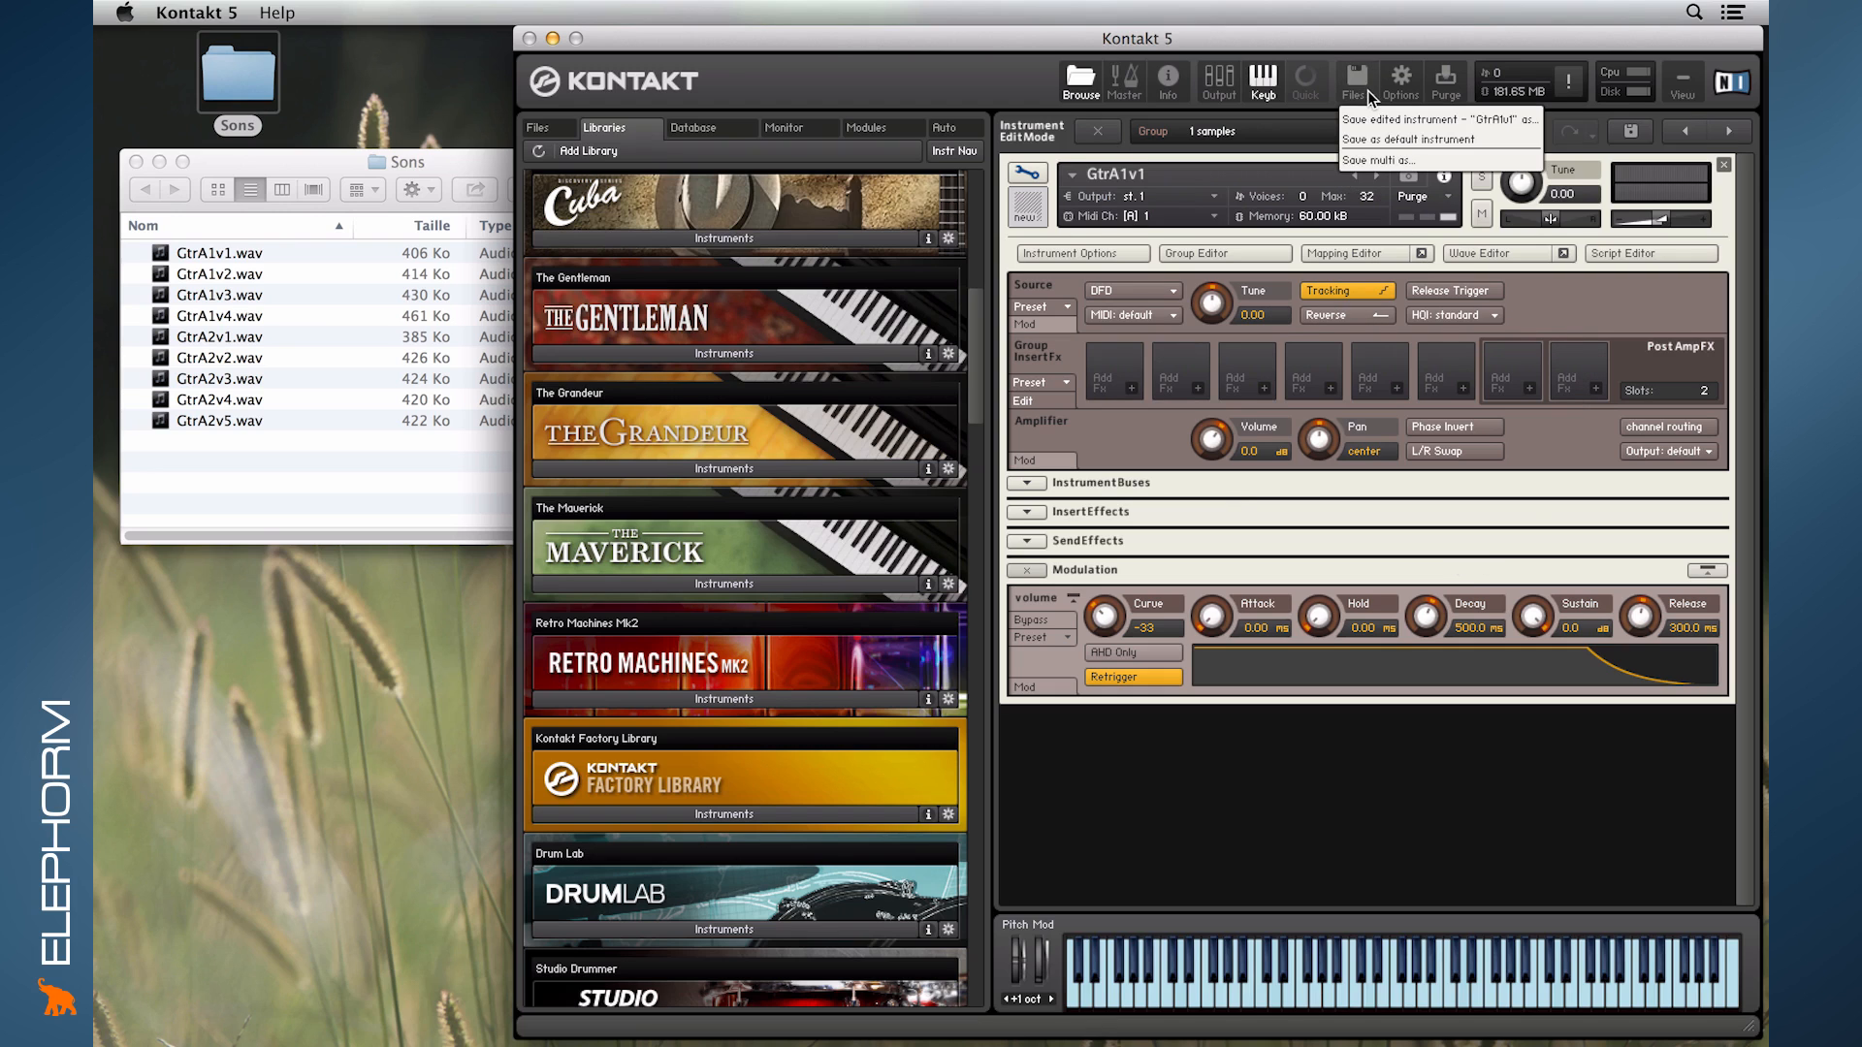
{"action": "left_click", "coordinate": [1435, 123]}
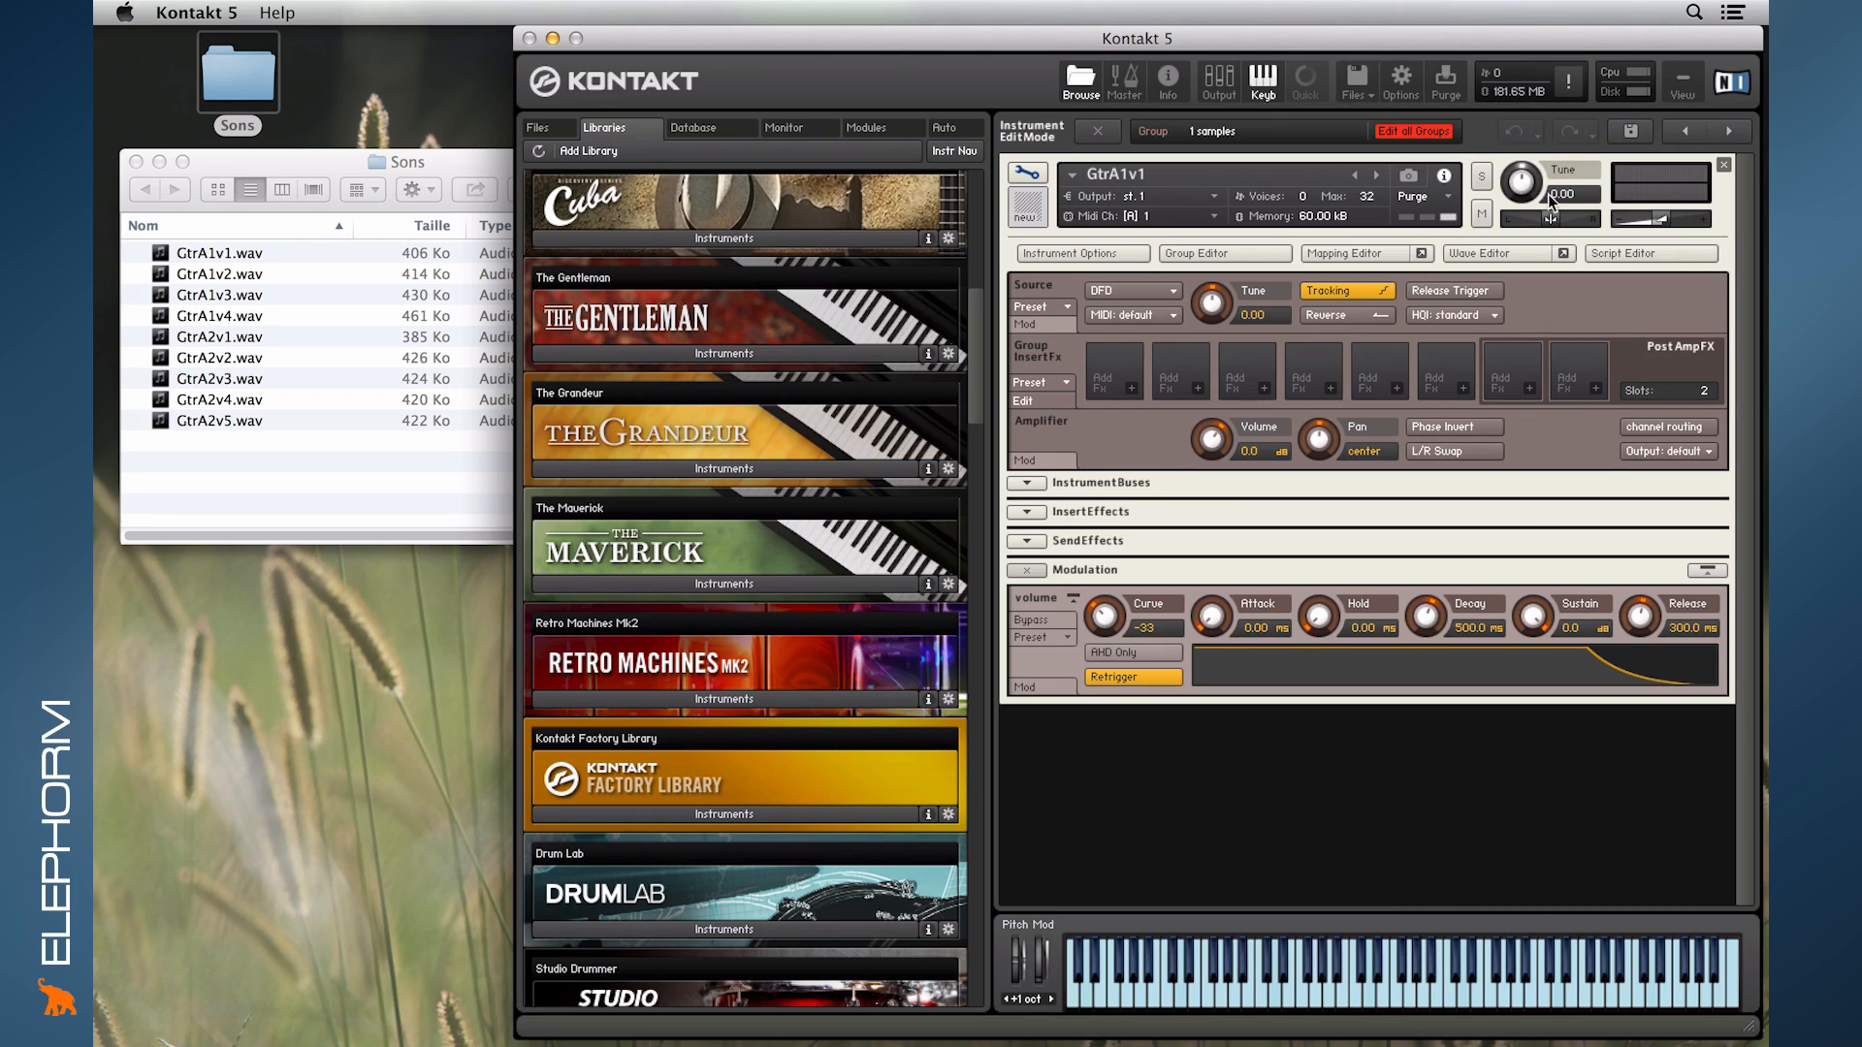
{"action": "left_click", "coordinate": [1626, 133]}
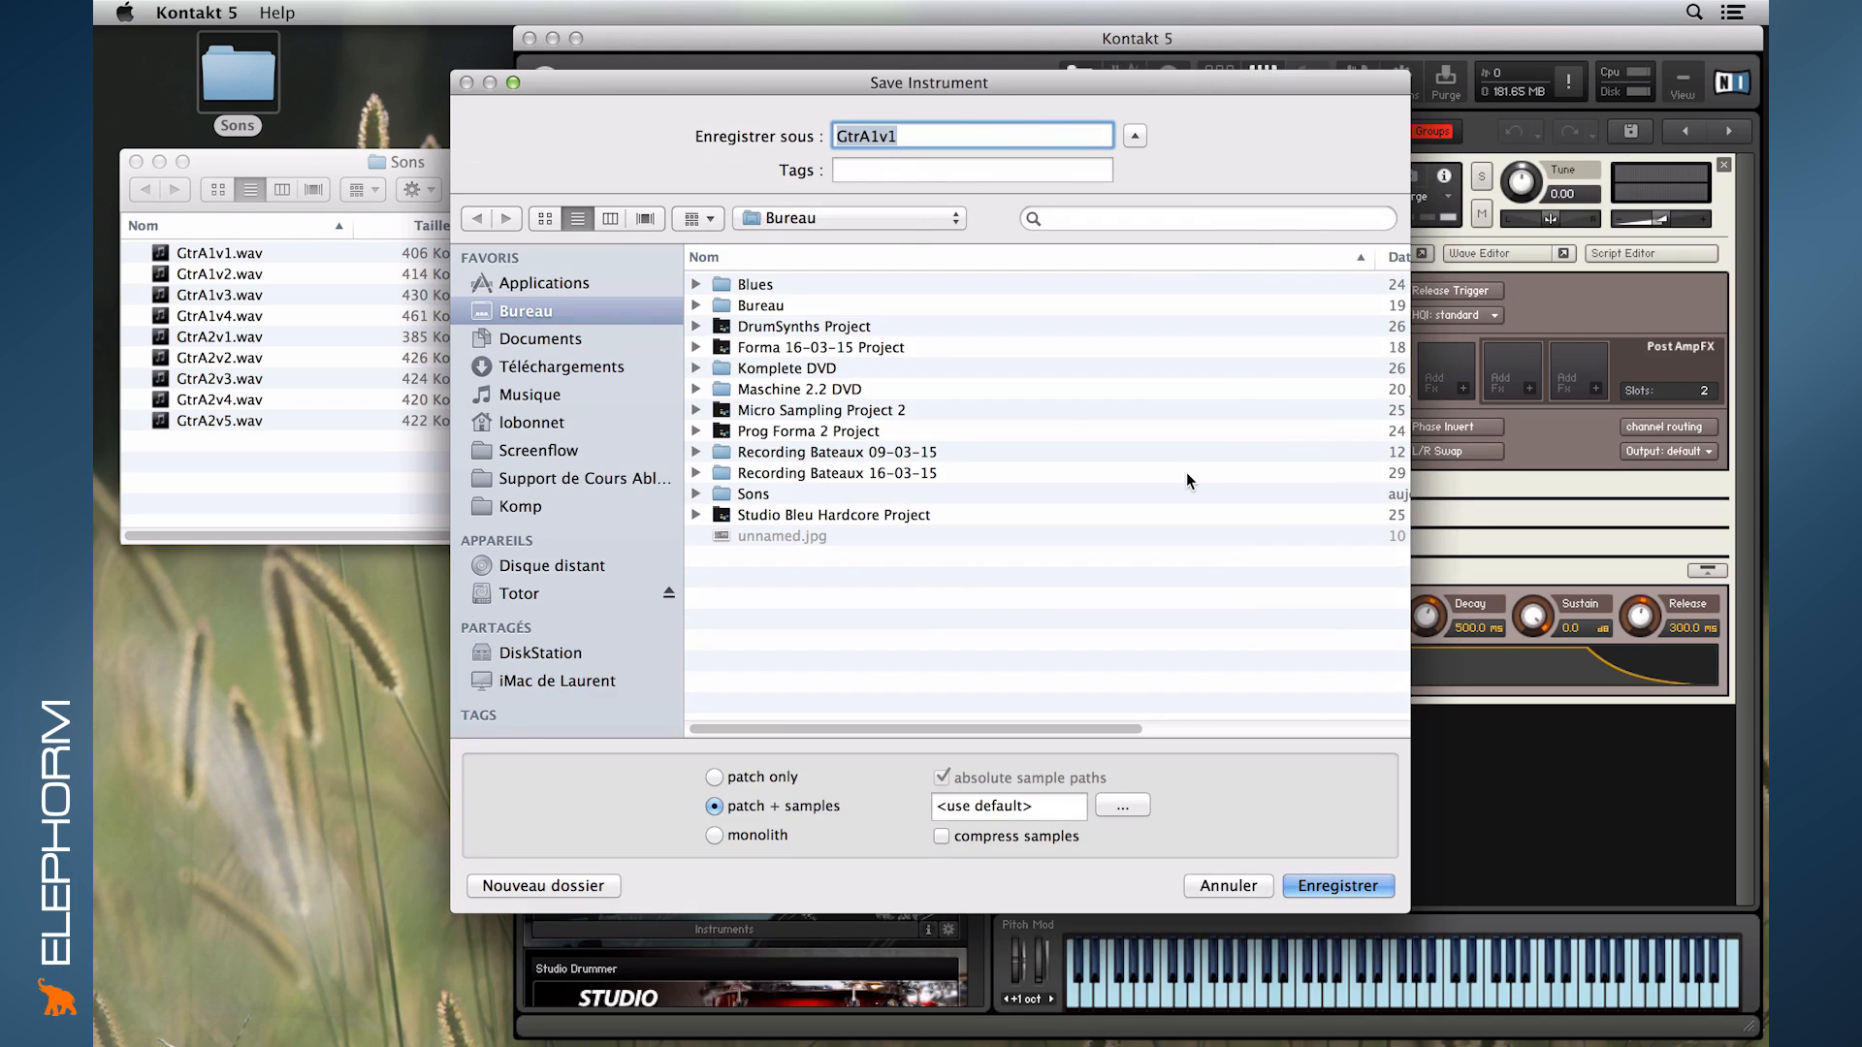
{"action": "left_click", "coordinate": [1218, 885]}
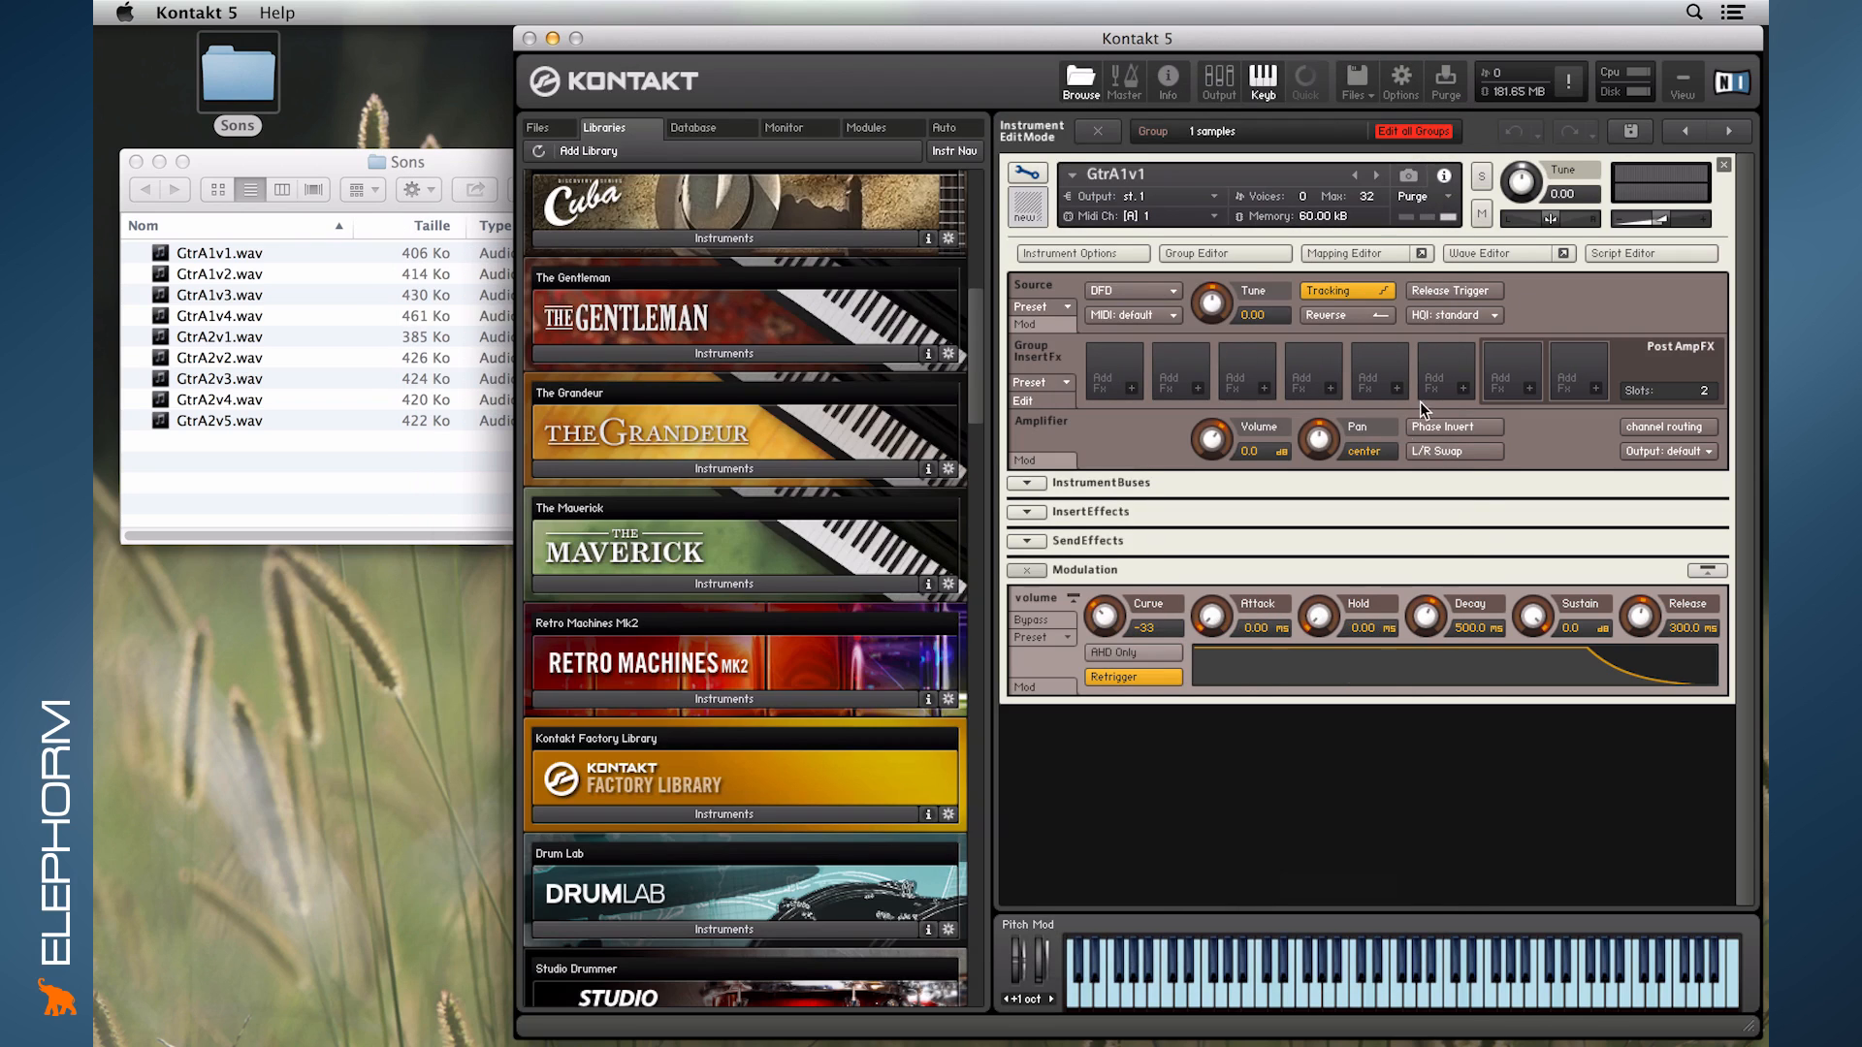
- Switch back and forth between the loaded instruments in edit mode and return to the multi rack
{"action": "left_click", "coordinate": [1732, 137]}
{"action": "left_click", "coordinate": [1681, 135]}
{"action": "left_click", "coordinate": [1721, 130]}
{"action": "left_click", "coordinate": [1689, 130]}
{"action": "left_click", "coordinate": [1029, 175]}
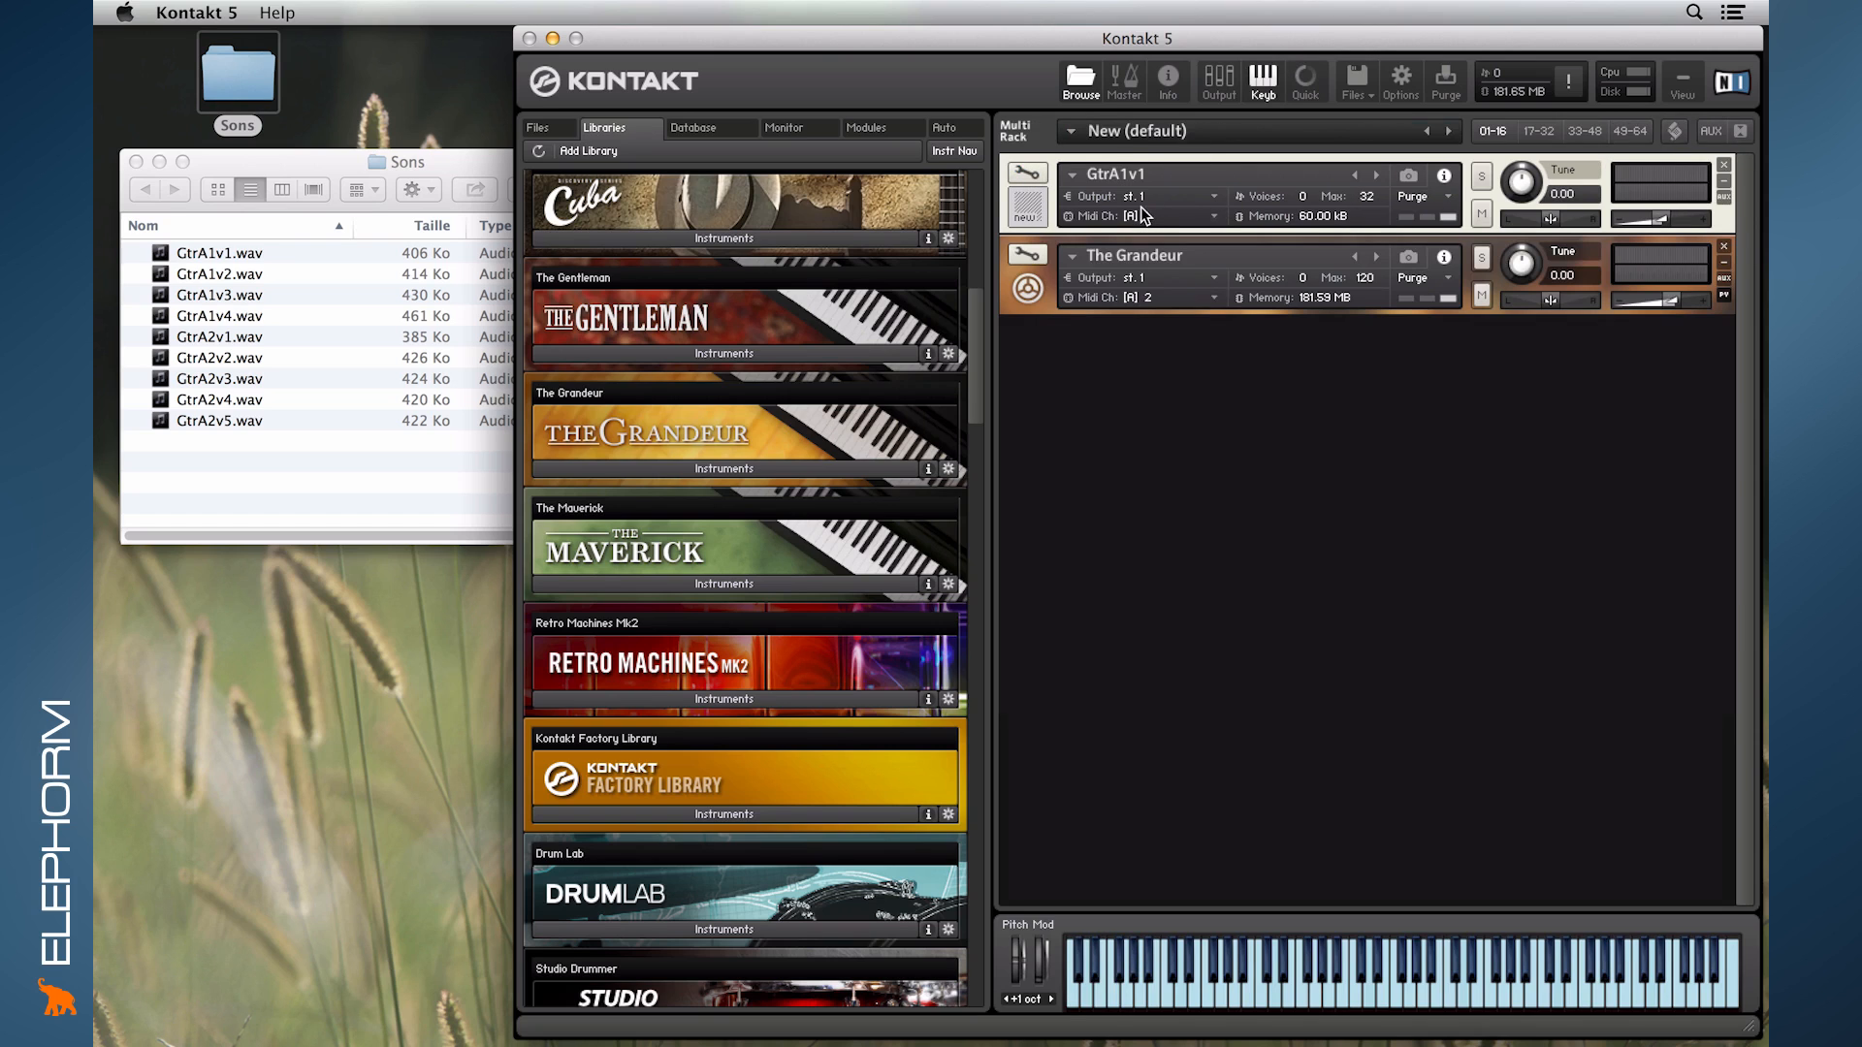
- Reopen GtrA1v1 in edit mode, step through the instruments to The Grandeur, and exit to the rack
{"action": "left_click", "coordinate": [1028, 172]}
{"action": "left_click", "coordinate": [1686, 132]}
{"action": "left_click", "coordinate": [1730, 131]}
{"action": "left_click", "coordinate": [1685, 132]}
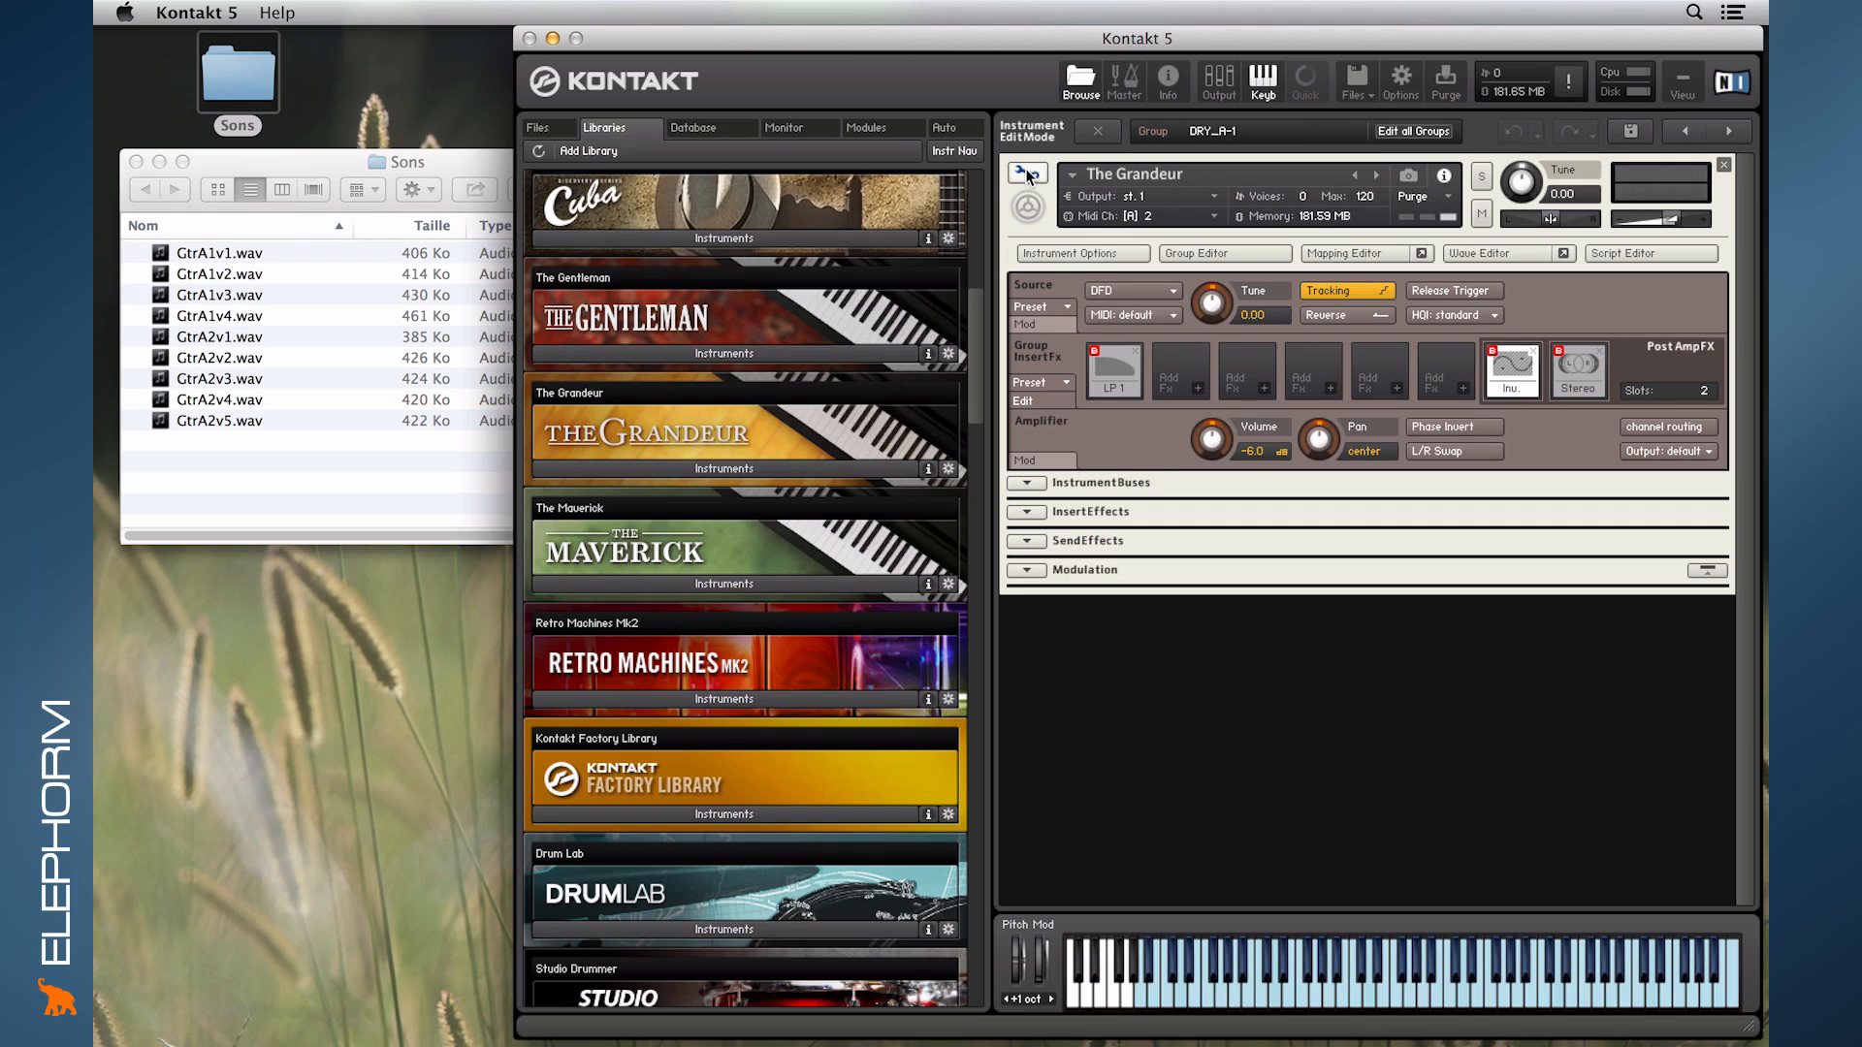
{"action": "left_click", "coordinate": [1097, 132]}
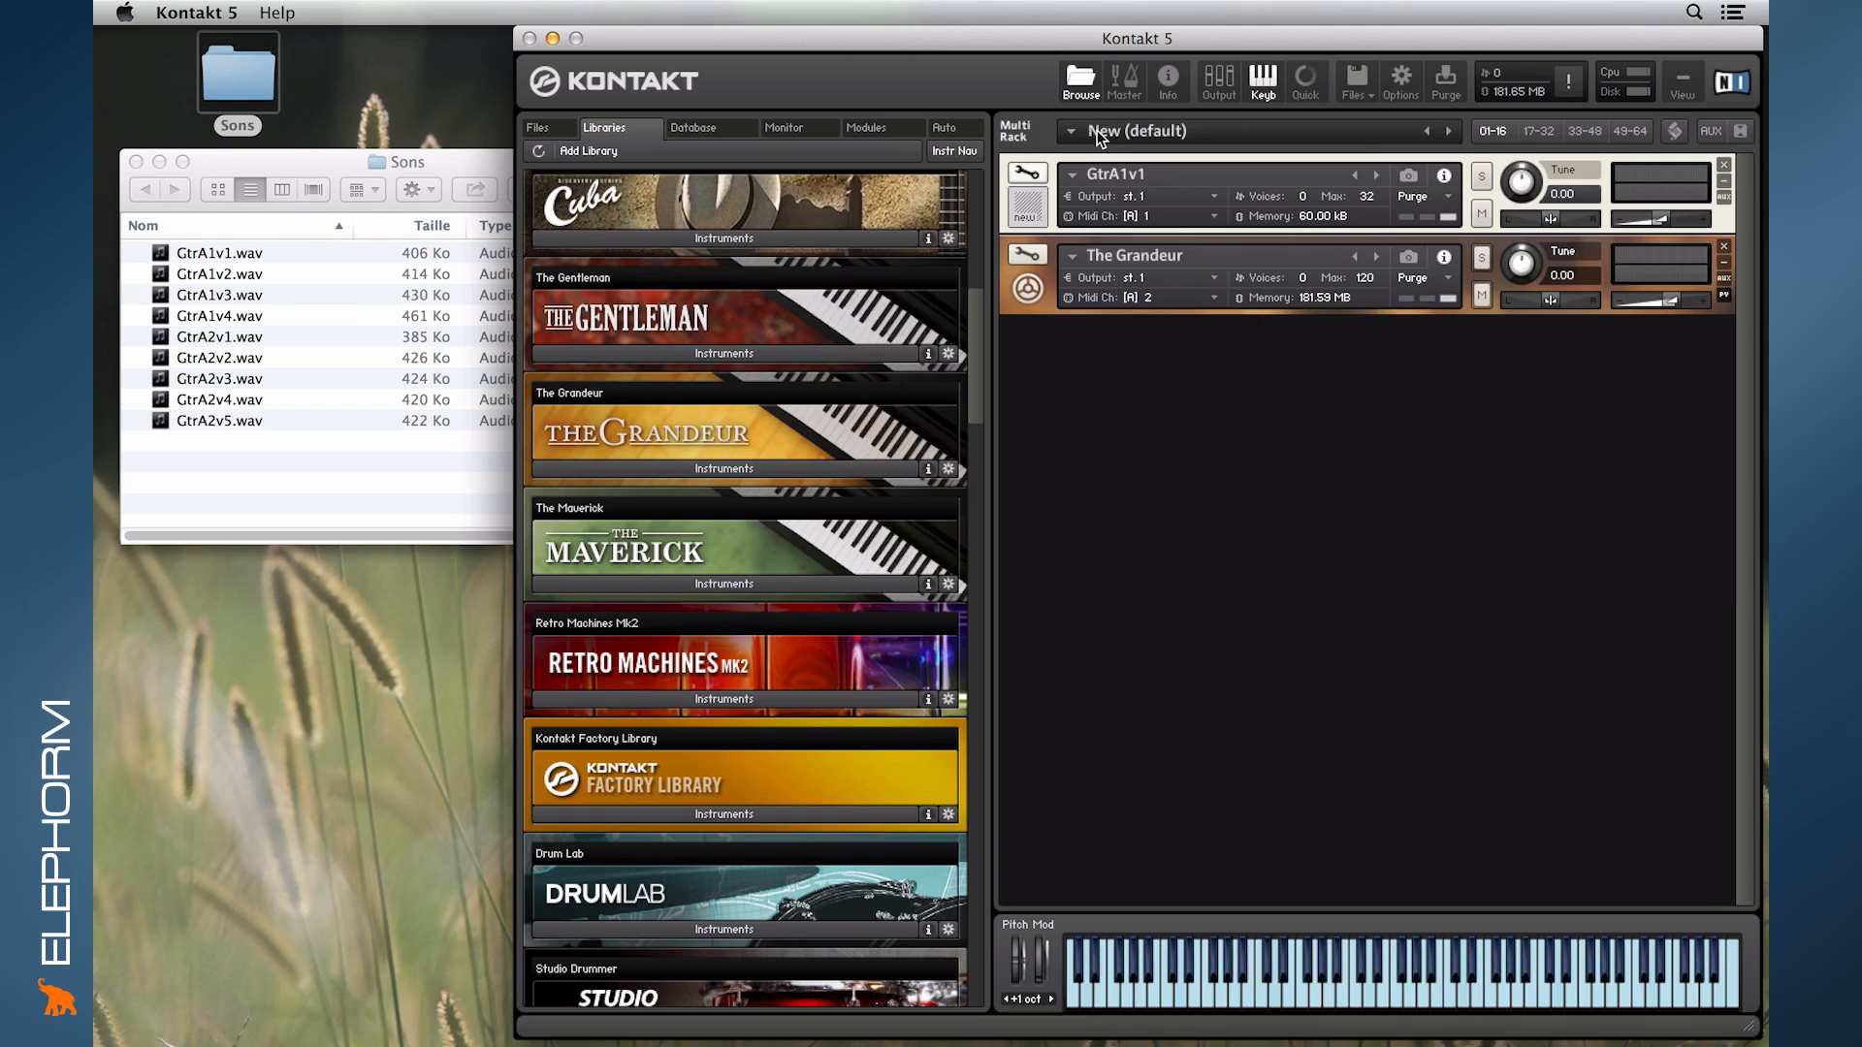